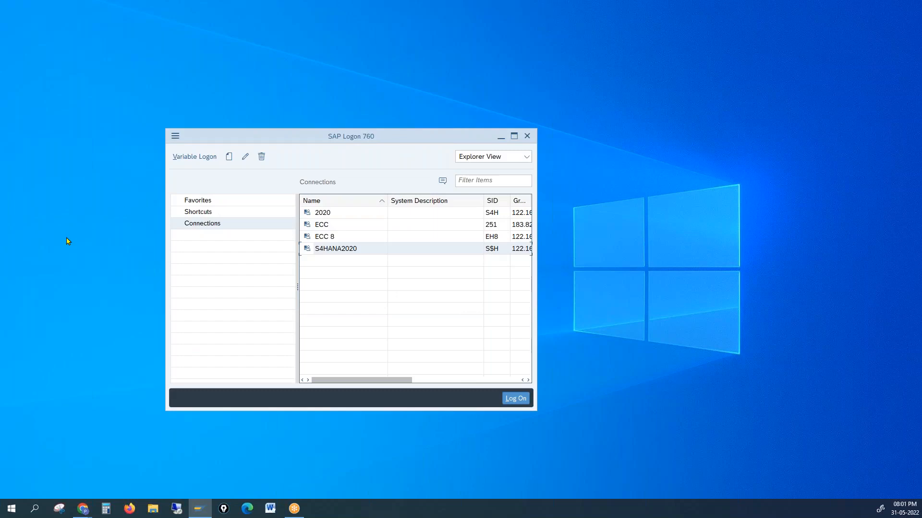
# Log on to the ECC system in a maximized window, entering the user name and the account password.
pyautogui.click(66, 237)
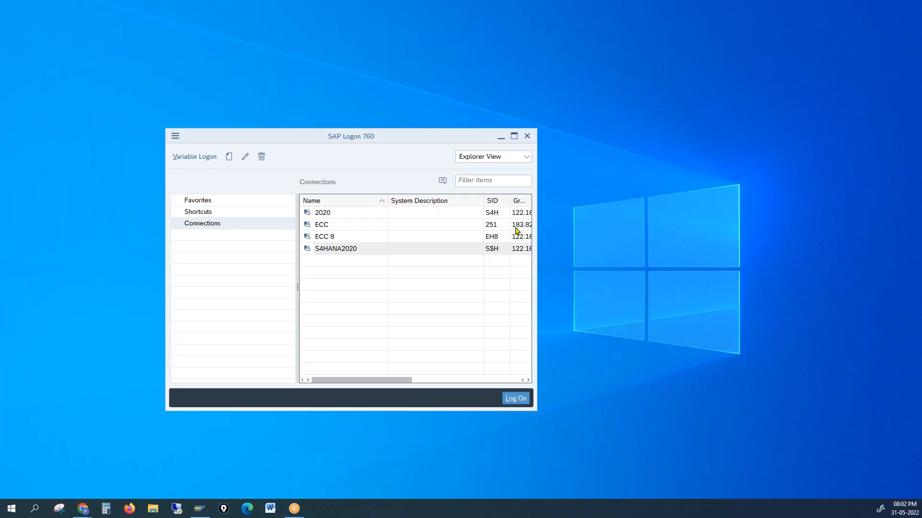
pyautogui.click(323, 226)
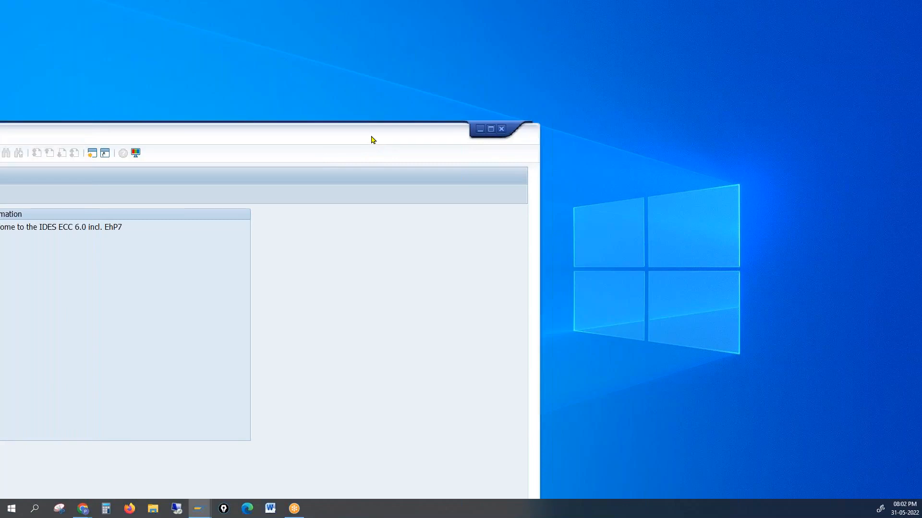
pyautogui.doubleClick(373, 140)
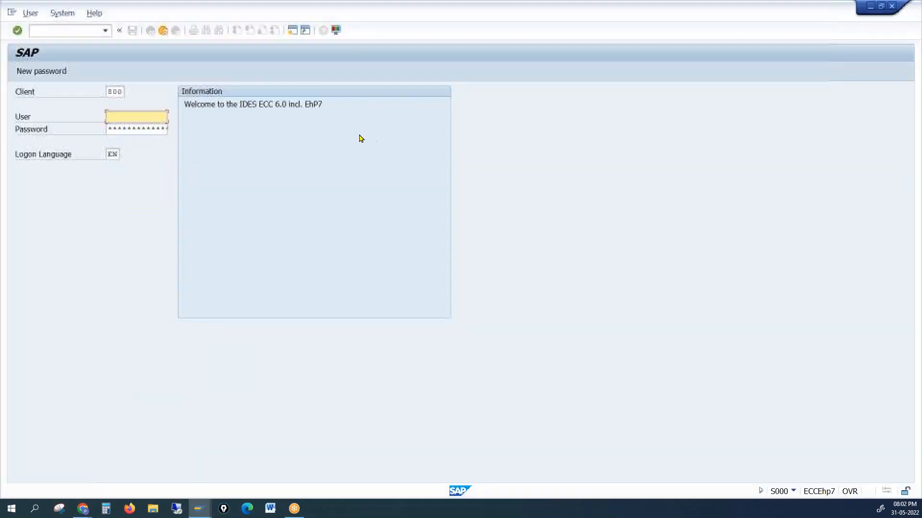
pyautogui.click(144, 115)
pyautogui.press('Down')
pyautogui.press('Return')
pyautogui.press('Tab')
pyautogui.write('******')
pyautogui.press('Return')
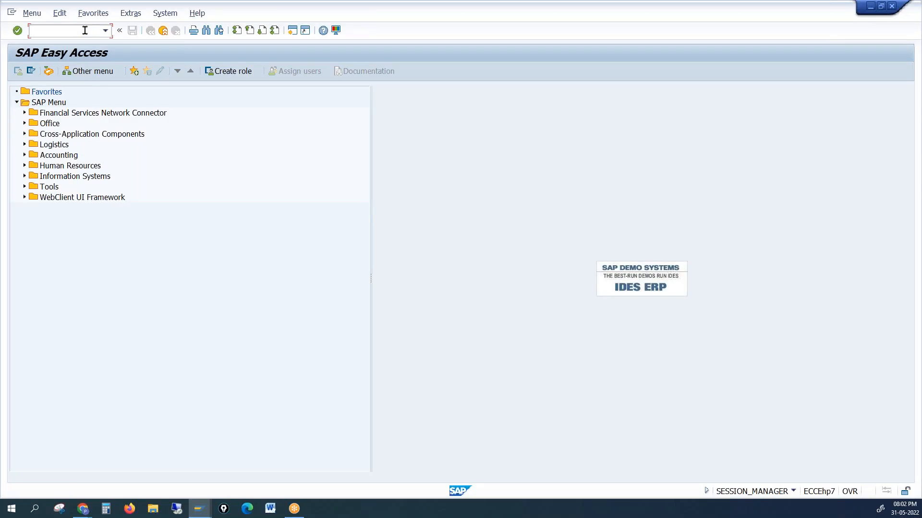
# Start transaction SPRO and display the SAP Reference IMG.
pyautogui.write('spro')
pyautogui.press('Return')
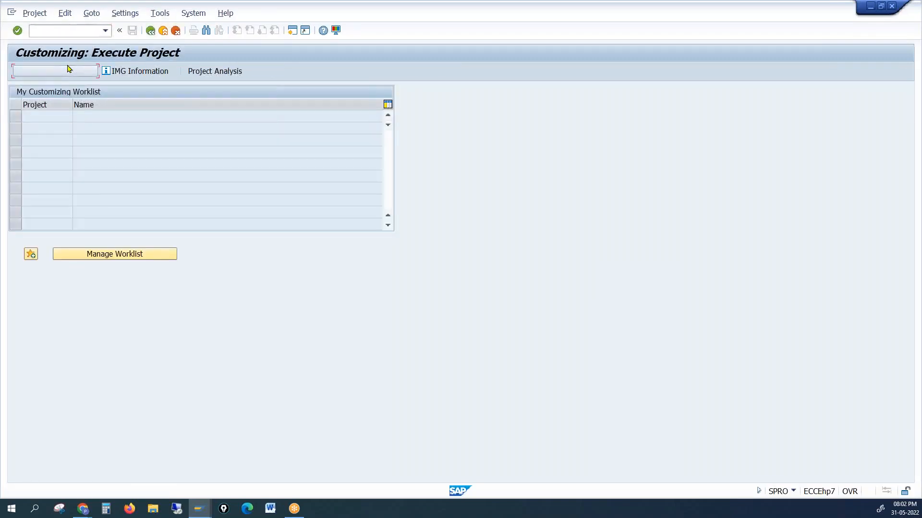
pyautogui.click(18, 71)
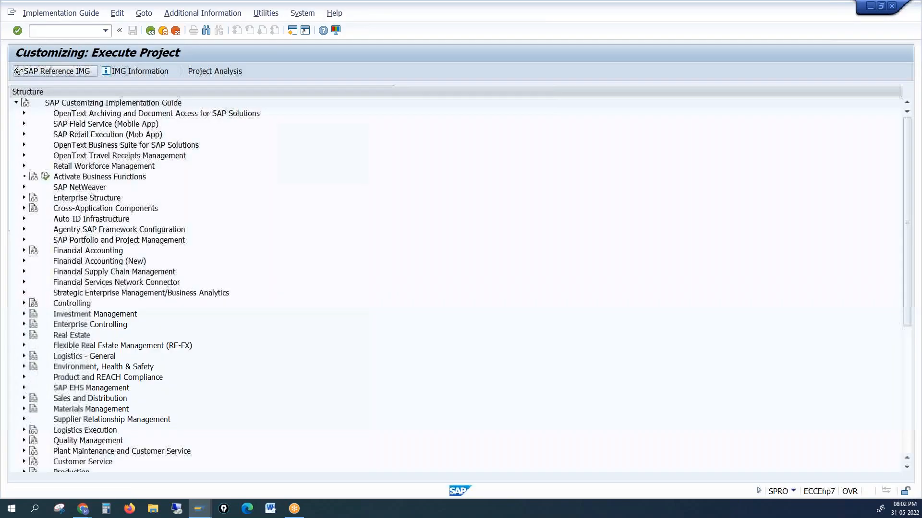
# Expand the Financial Accounting node under Enterprise Structure > Definition in the implementation guide.
pyautogui.click(78, 198)
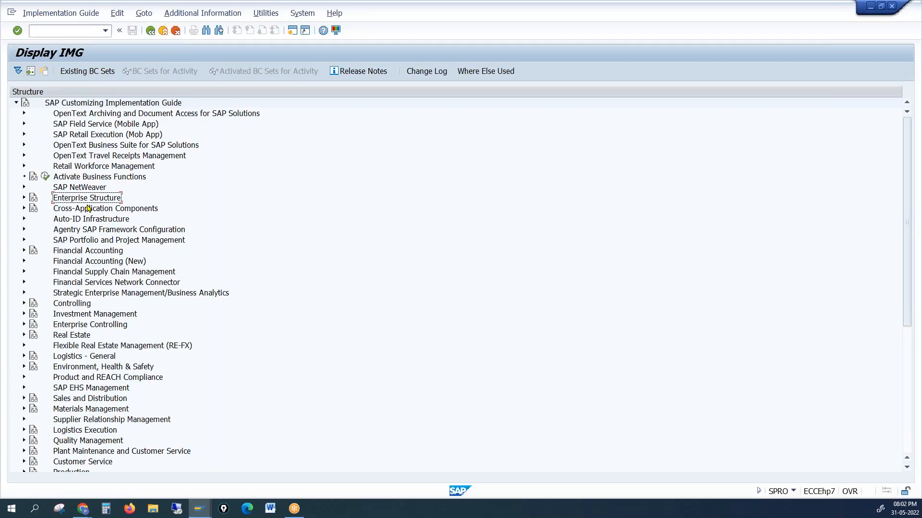
pyautogui.click(23, 199)
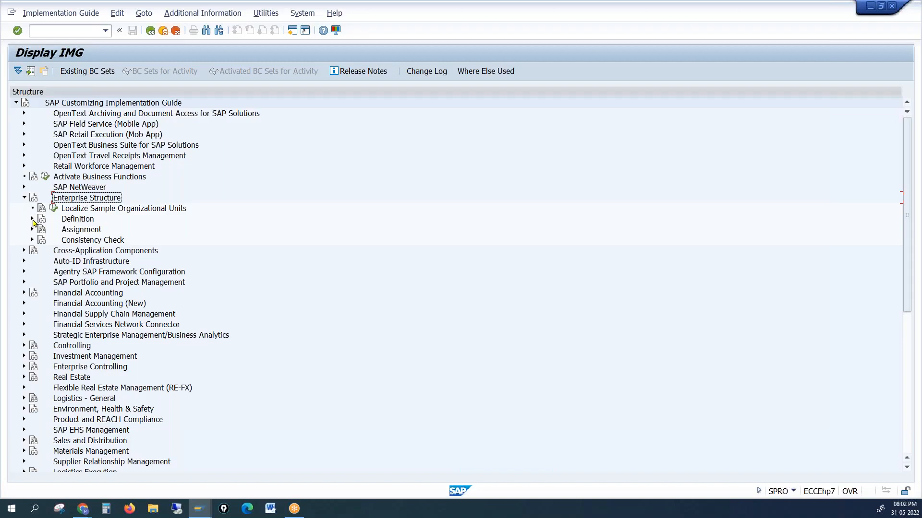
pyautogui.click(33, 219)
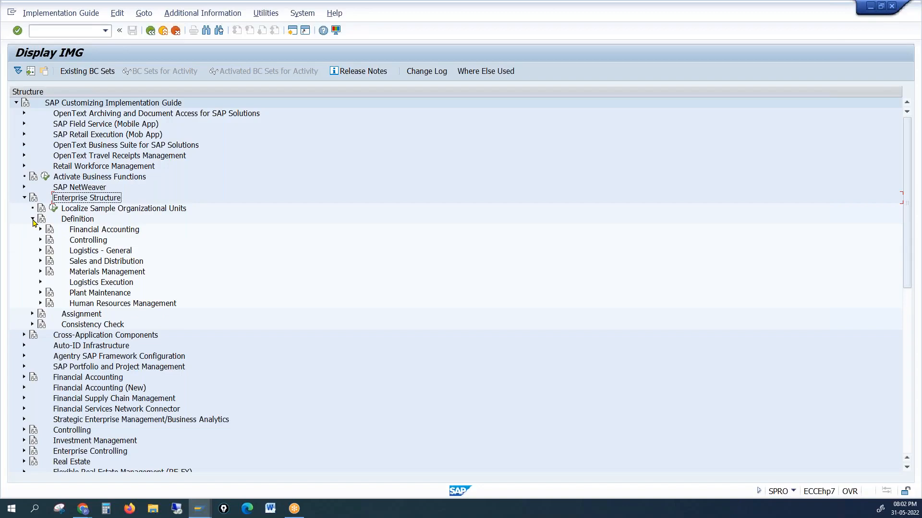
pyautogui.click(74, 230)
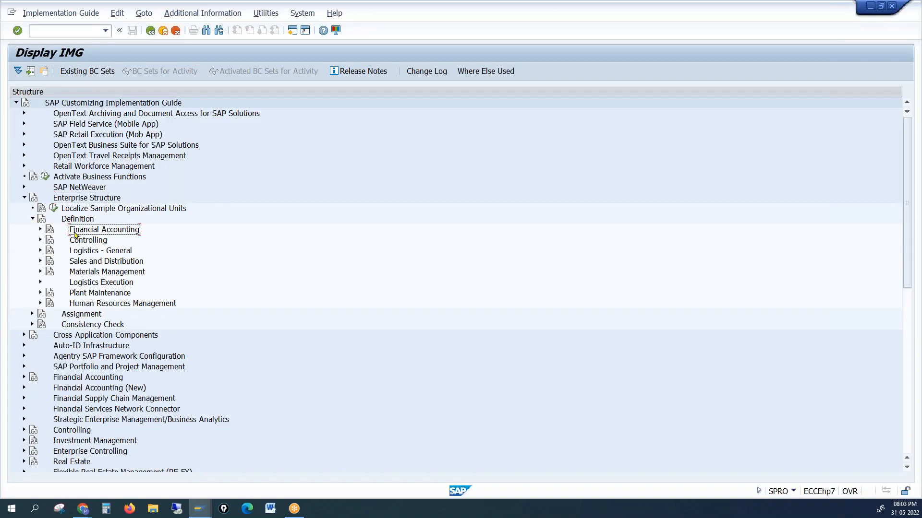
pyautogui.click(40, 230)
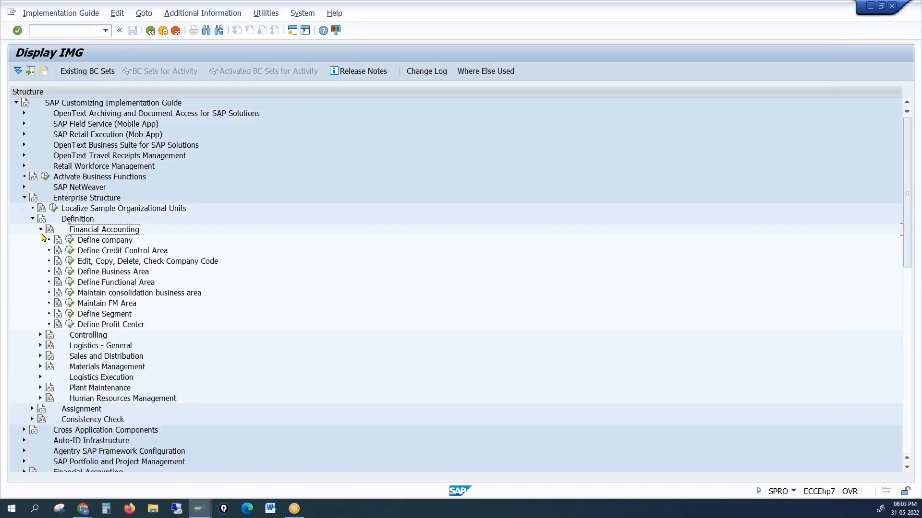
# Read the documentation of the Edit, Copy, Delete, Check Company Code activity and close it.
pyautogui.click(150, 263)
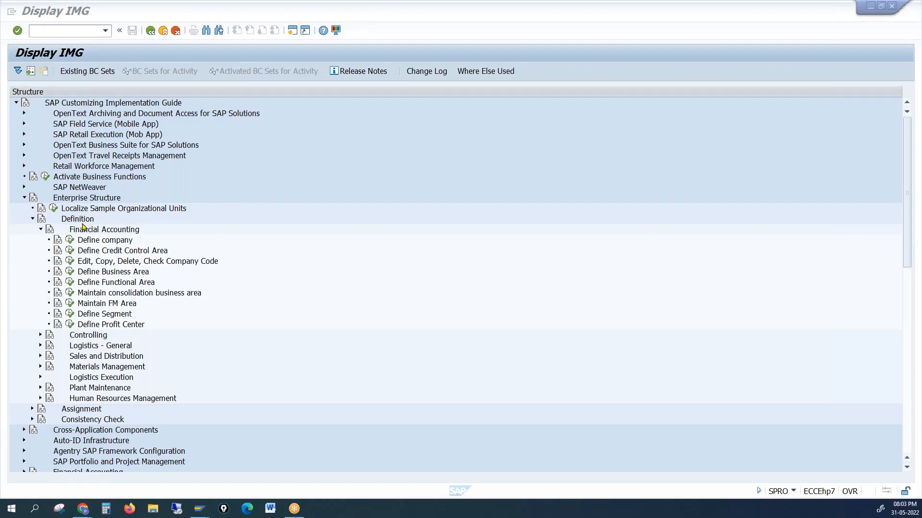
pyautogui.click(57, 263)
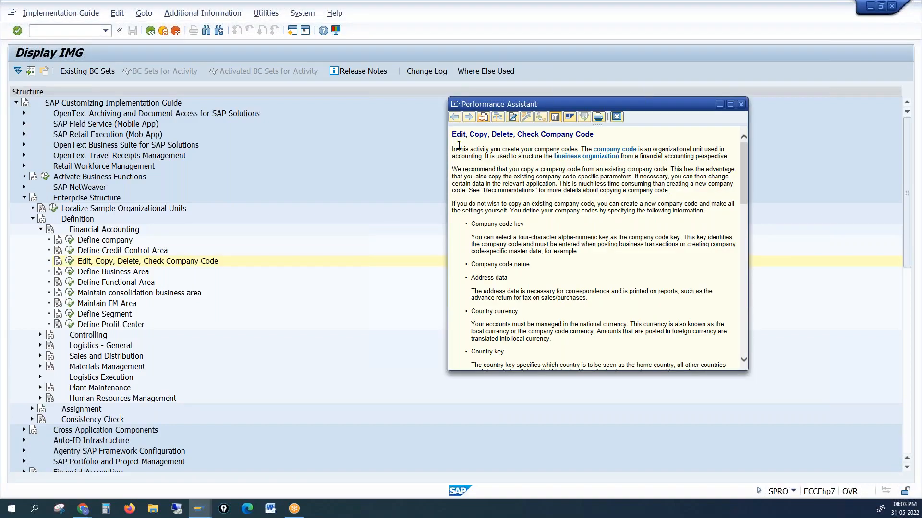
pyautogui.moveTo(459, 149); pyautogui.dragTo(540, 251)
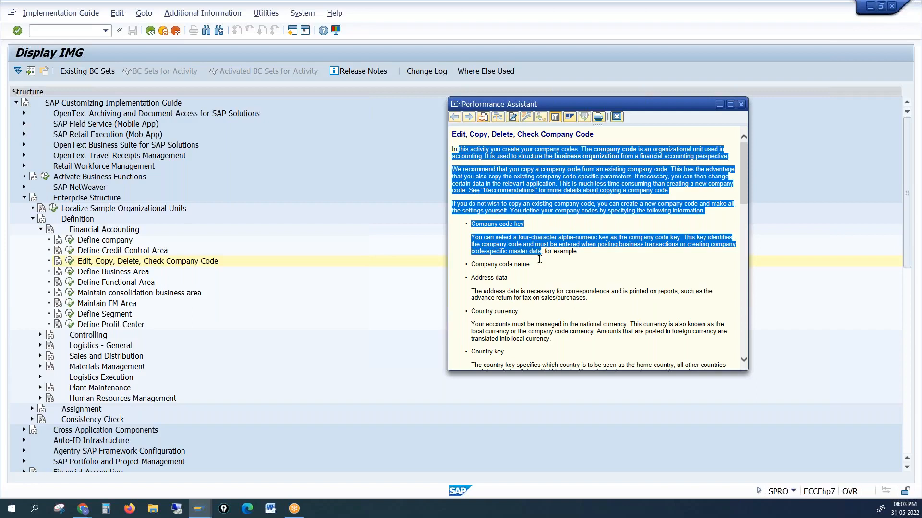
pyautogui.click(563, 290)
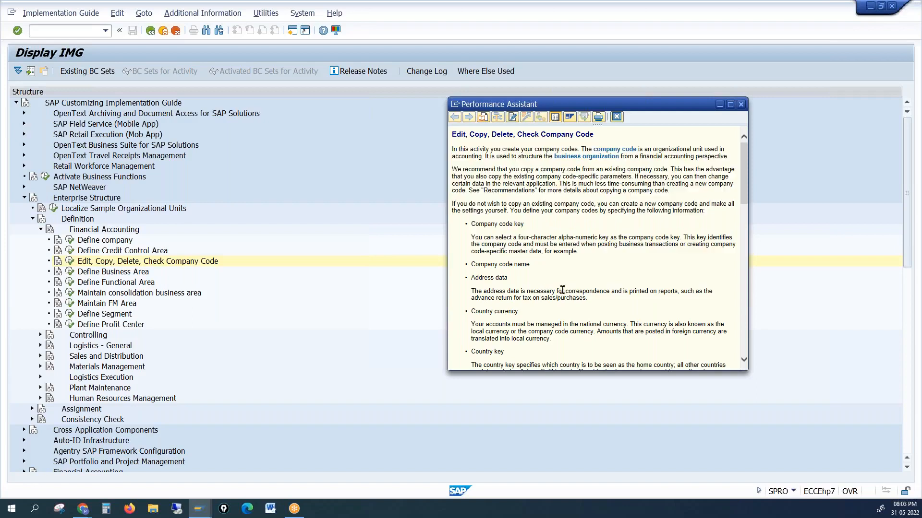
pyautogui.click(741, 104)
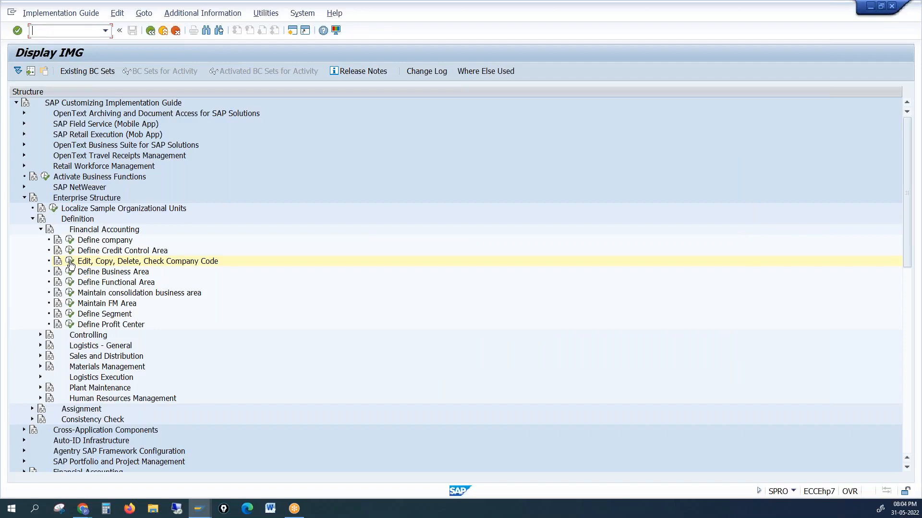
# Execute Edit, Copy, Delete, Check Company Code and choose the activity "Copy, delete, check company code".
pyautogui.click(70, 262)
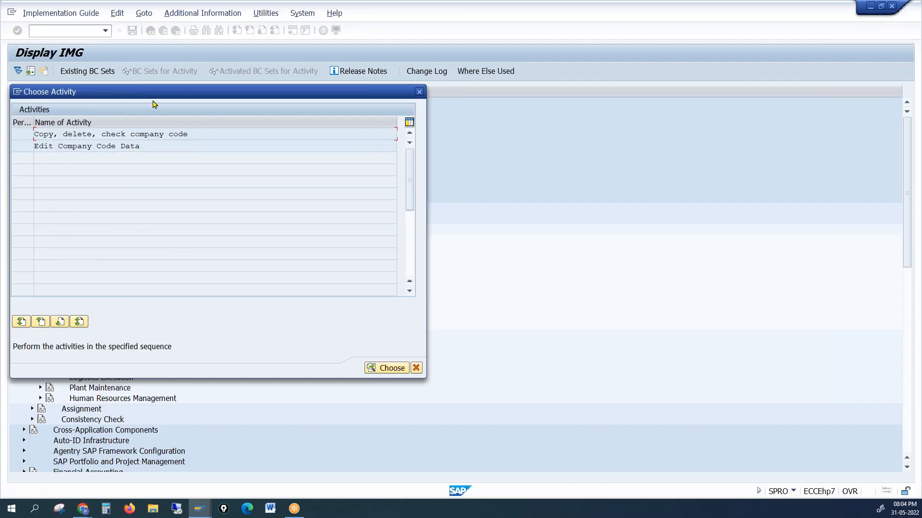
pyautogui.moveTo(154, 98); pyautogui.dragTo(187, 94)
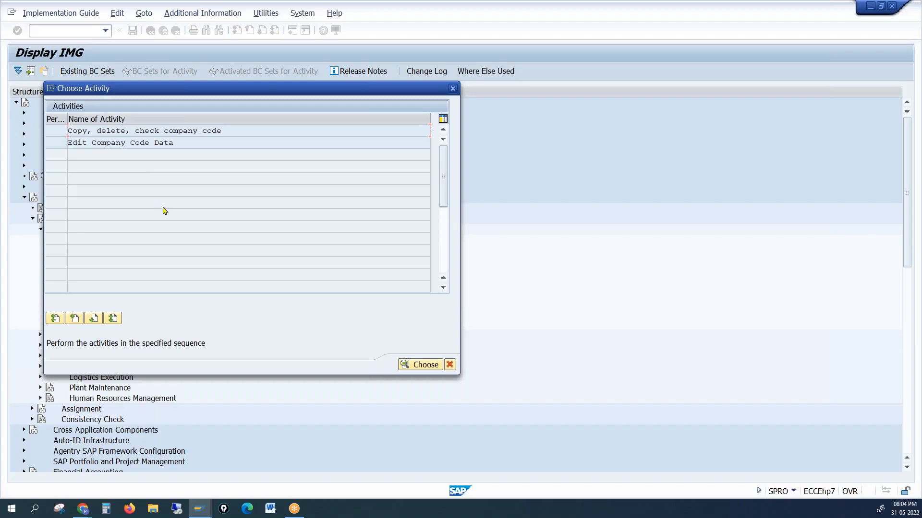
pyautogui.moveTo(77, 130); pyautogui.dragTo(98, 127)
pyautogui.click(85, 143)
pyautogui.moveTo(76, 144); pyautogui.dragTo(105, 147)
pyautogui.moveTo(76, 133); pyautogui.dragTo(91, 132)
pyautogui.moveTo(73, 131); pyautogui.dragTo(123, 128)
pyautogui.doubleClick(106, 131)
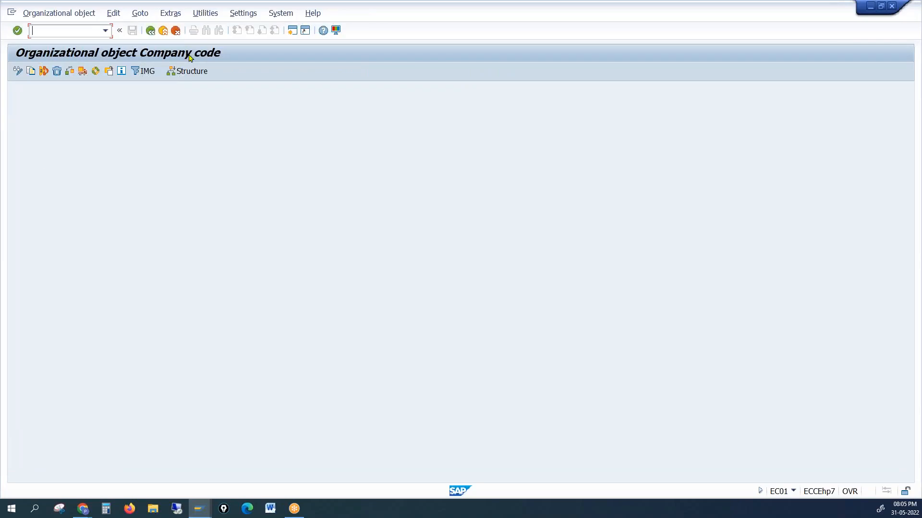
# Start copying a company code and examine the available source company codes, including the BestRun India and BestRun Thailand entries.
pyautogui.click(30, 72)
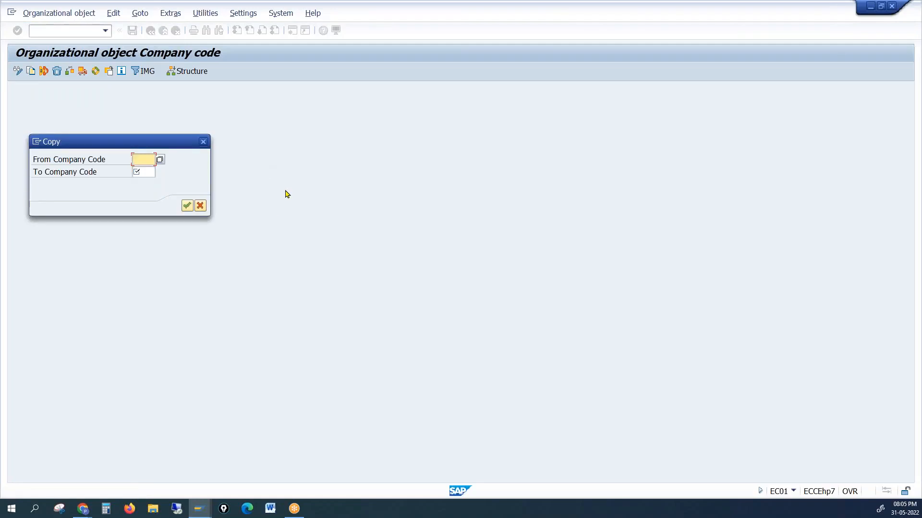
pyautogui.click(161, 160)
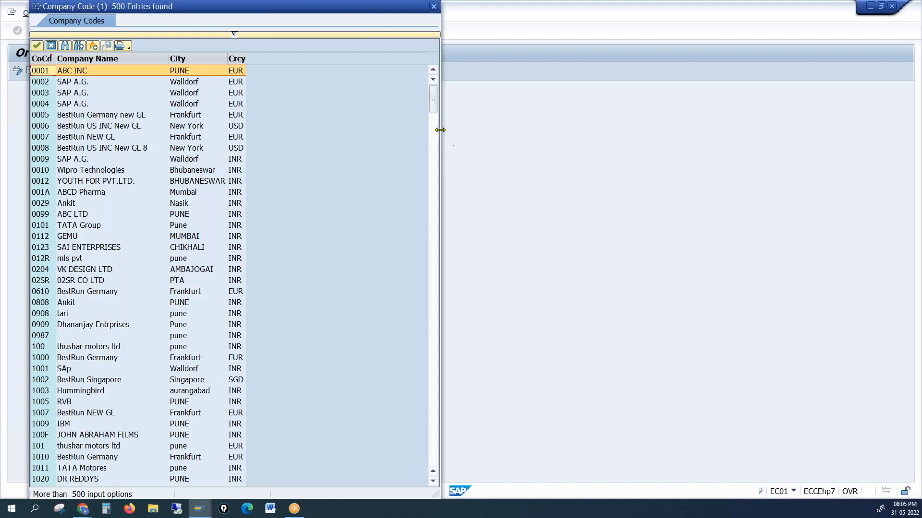
pyautogui.moveTo(433, 105); pyautogui.dragTo(433, 235)
pyautogui.scroll(3, 86, 219)
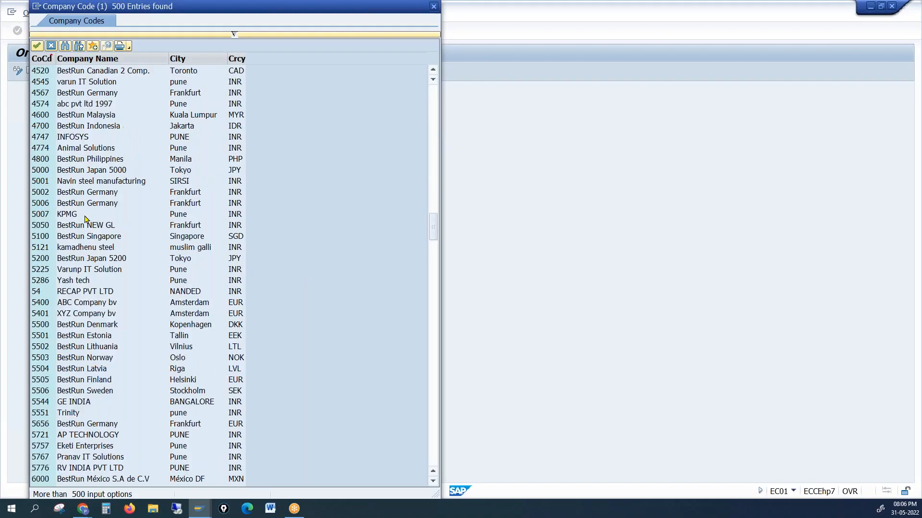
pyautogui.scroll(4, 85, 219)
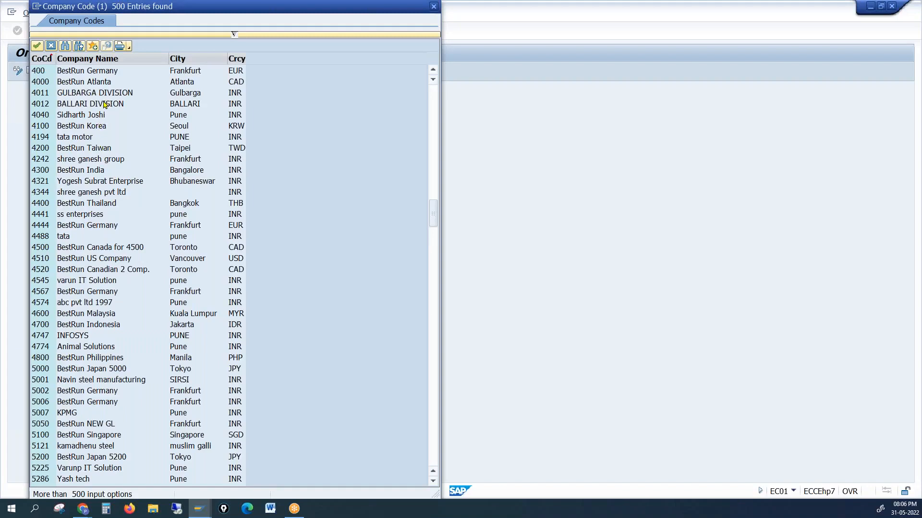
pyautogui.click(43, 172)
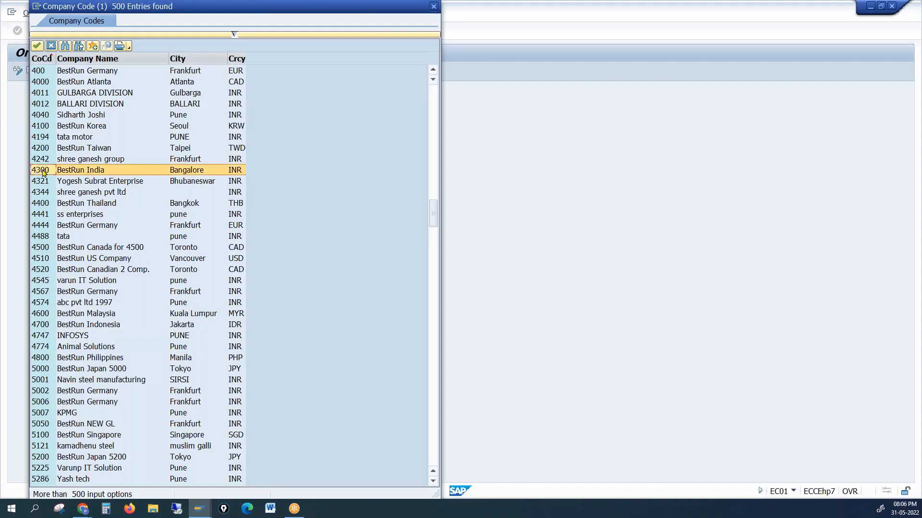
pyautogui.click(190, 204)
pyautogui.click(79, 205)
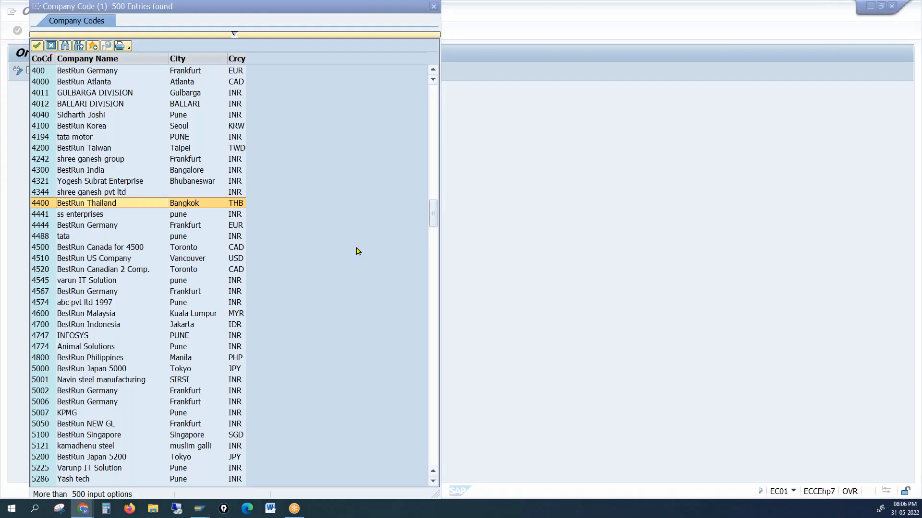
pyautogui.moveTo(429, 217); pyautogui.dragTo(416, 95)
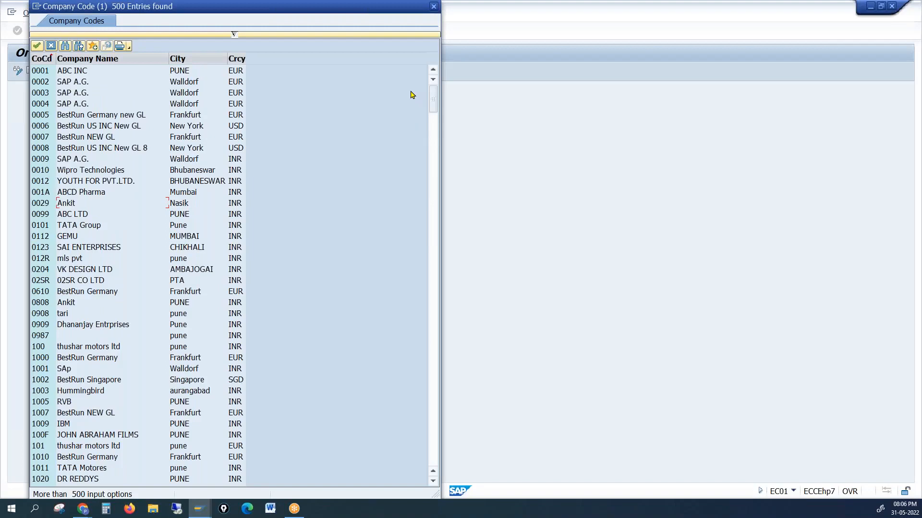
# Close the company code list and set From Company Code to 1000, BestRun Germany, for the copy.
pyautogui.click(85, 358)
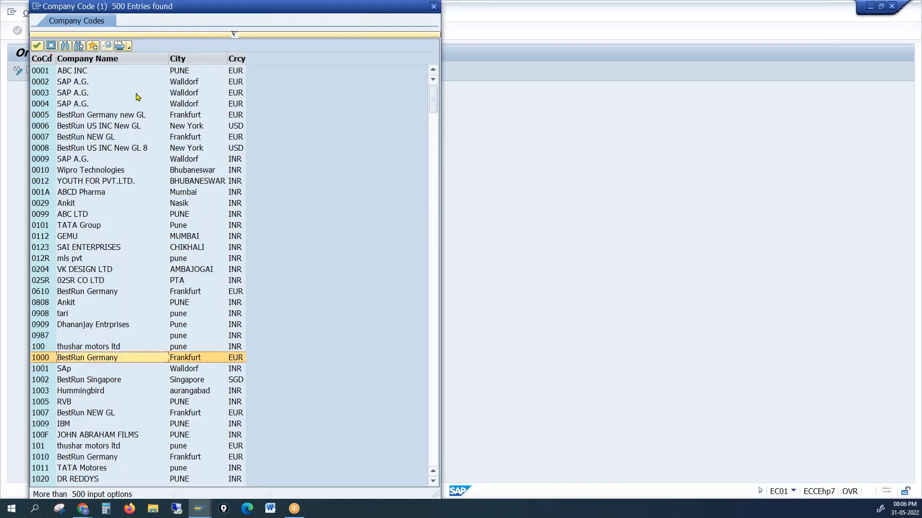
pyautogui.click(51, 46)
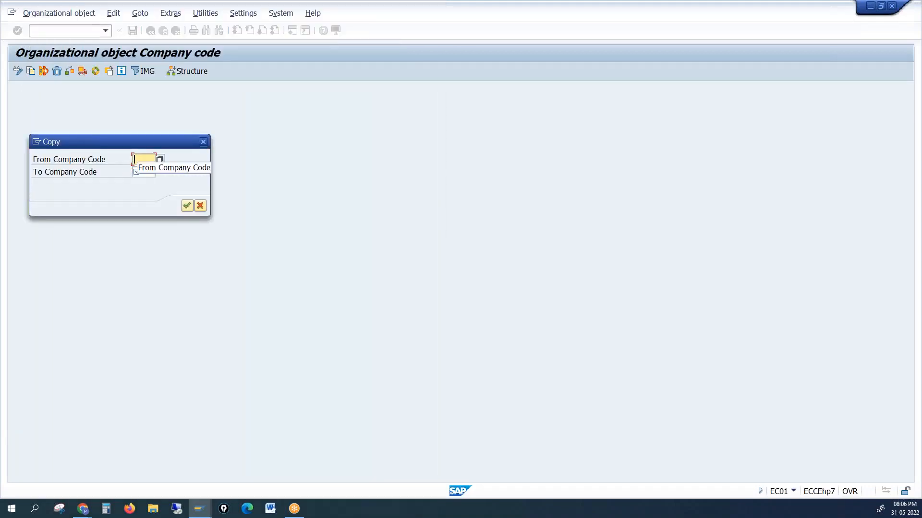
pyautogui.write('1000')
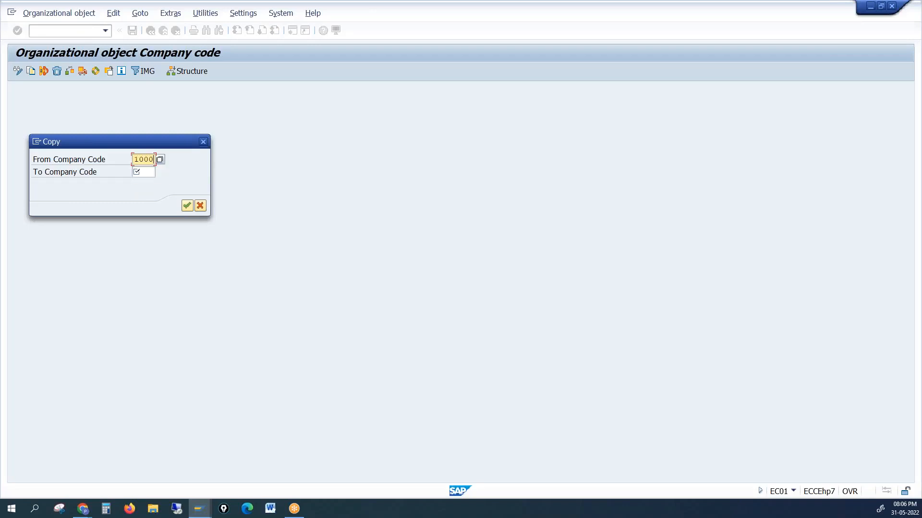
pyautogui.click(153, 173)
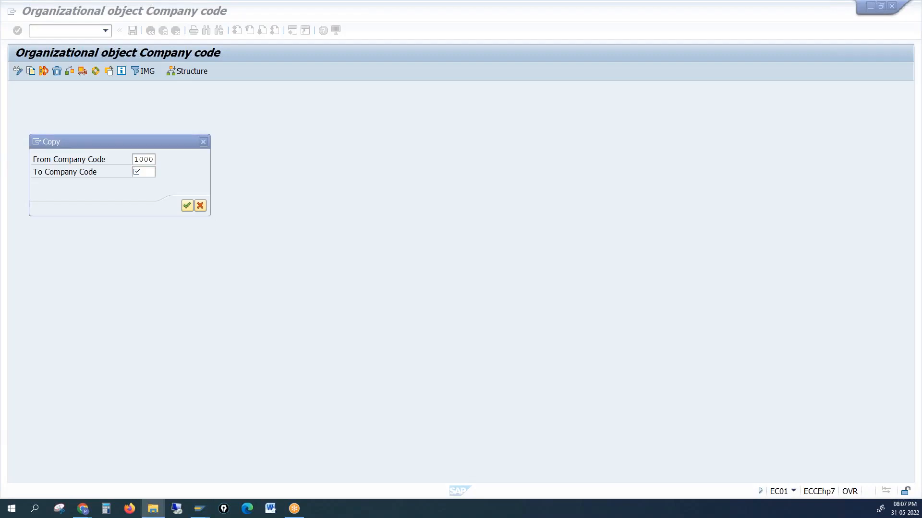
# Switch to File Explorer and open the bbp-sample-as-is-process-mapped-to-sap-to-be-process PDF from SD Docs > Docs in a maximized window.
pyautogui.moveTo(0, 89); pyautogui.dragTo(474, 67)
pyautogui.click(665, 64)
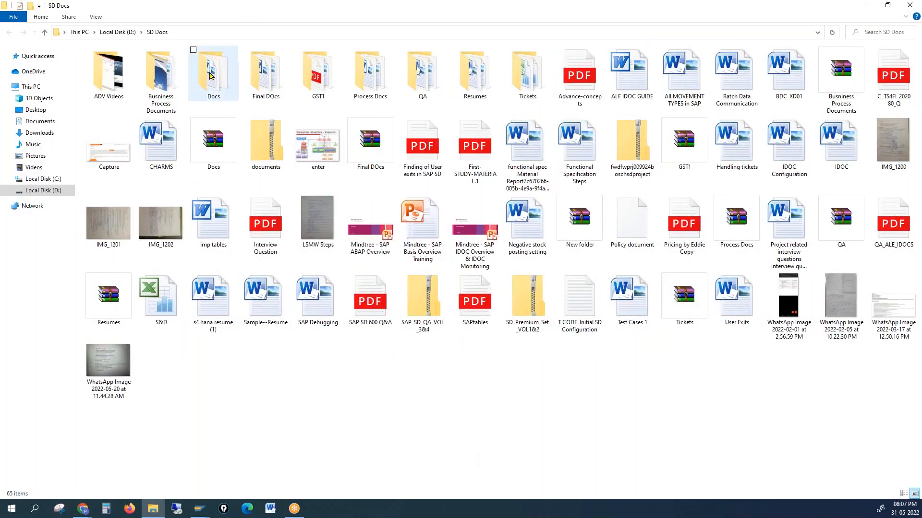
pyautogui.doubleClick(214, 72)
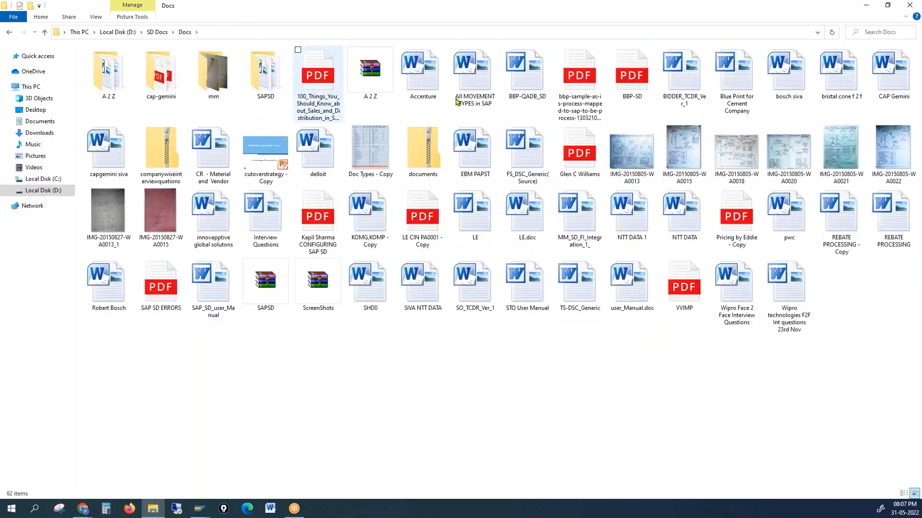
pyautogui.click(581, 74)
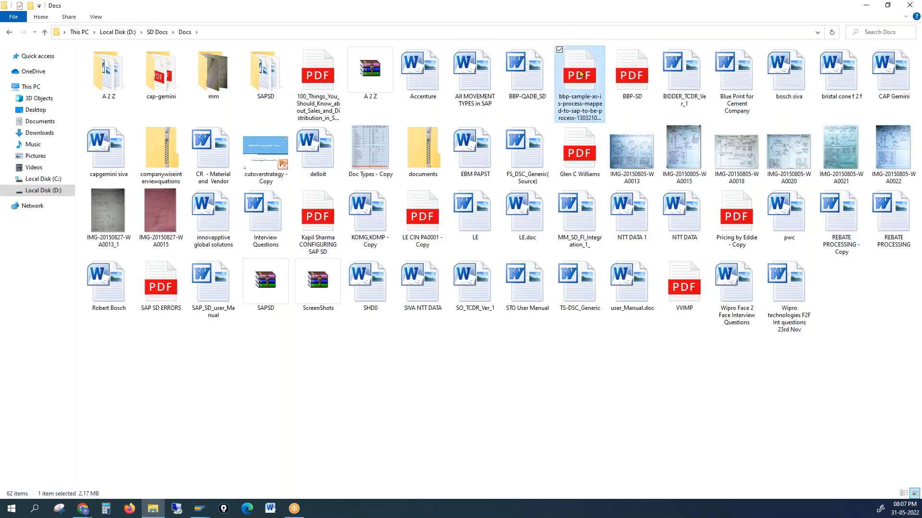
pyautogui.doubleClick(581, 73)
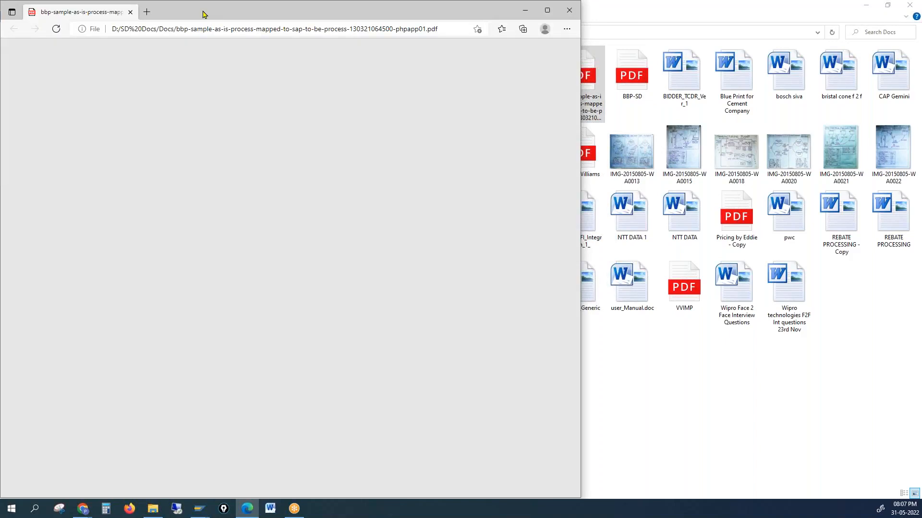
pyautogui.doubleClick(203, 14)
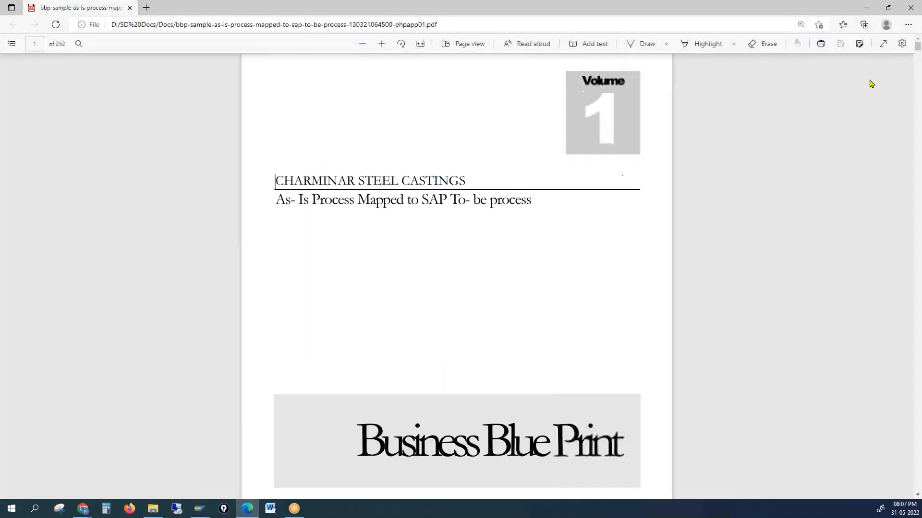
# Look back through the blueprint's finance sections, from Interest Settings through Bank Accounting and General Ledger Accounting to Business Areas.
pyautogui.scroll(7, 916, 52)
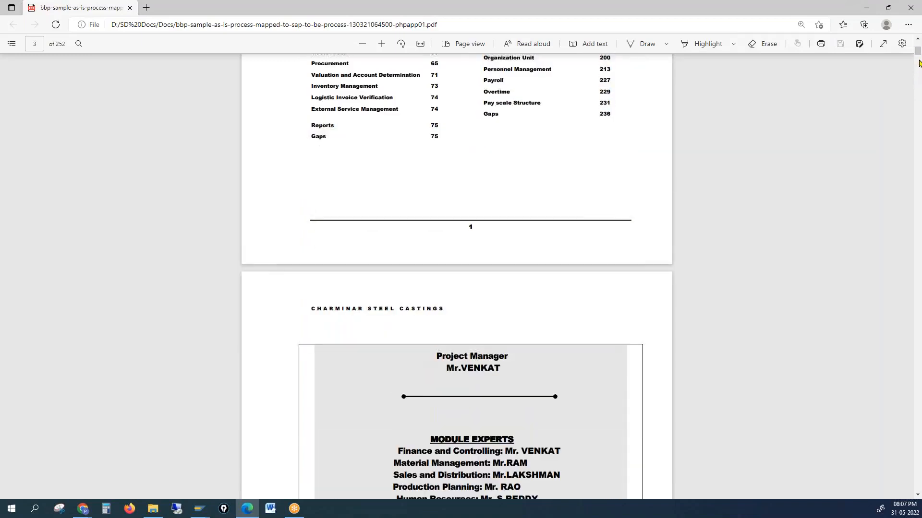
pyautogui.moveTo(918, 52); pyautogui.dragTo(904, 103)
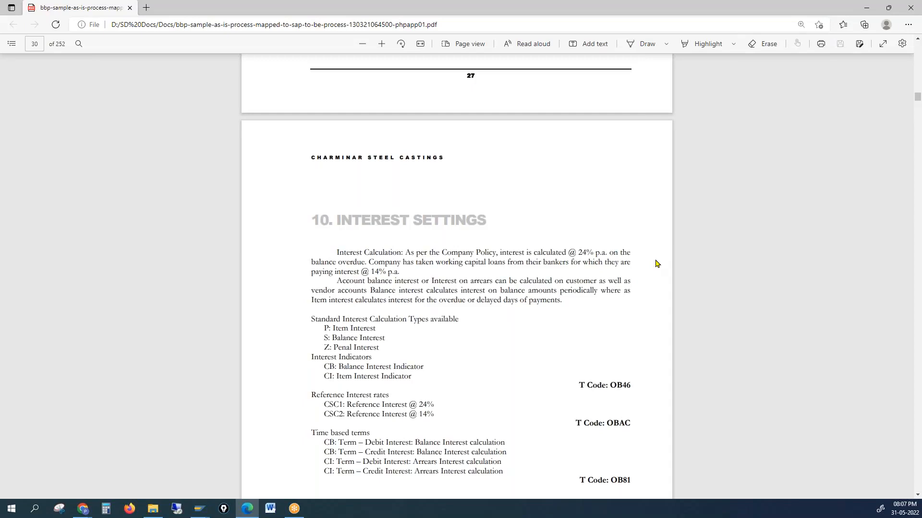
pyautogui.scroll(10, 651, 240)
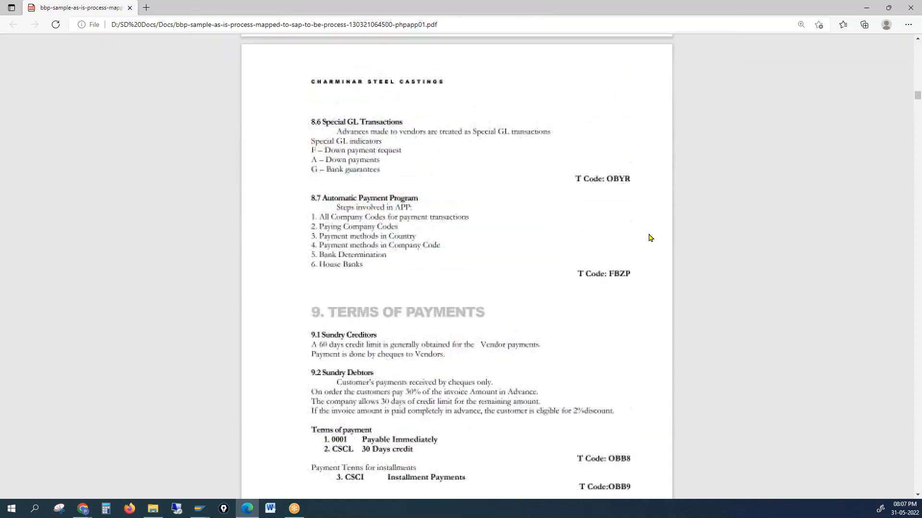
pyautogui.scroll(10, 650, 238)
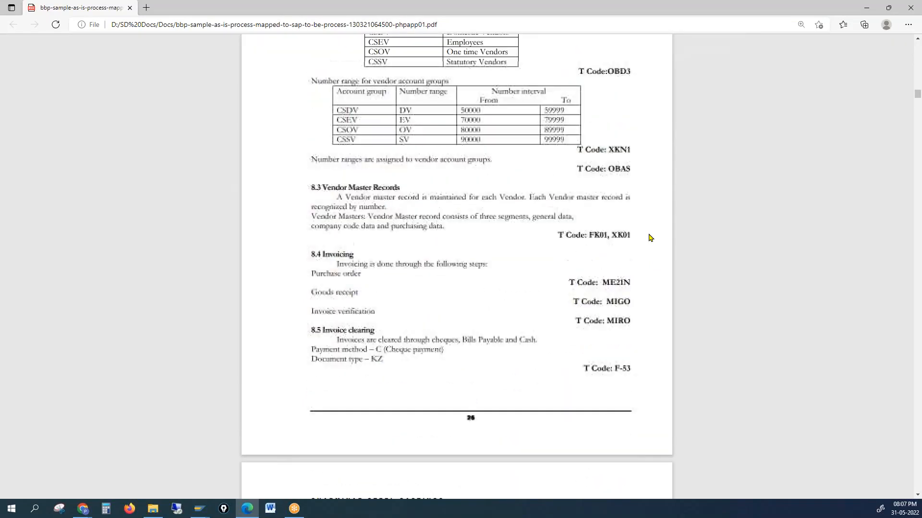
pyautogui.scroll(15, 650, 238)
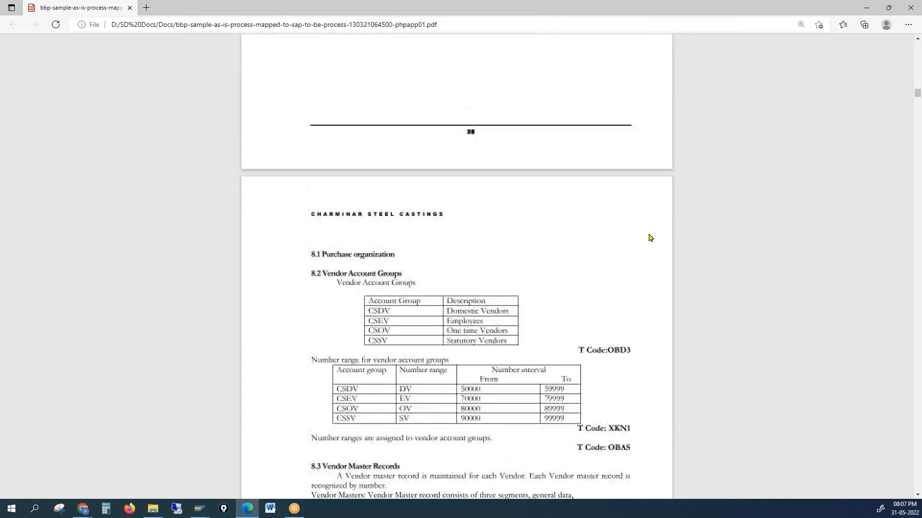
pyautogui.scroll(10, 650, 238)
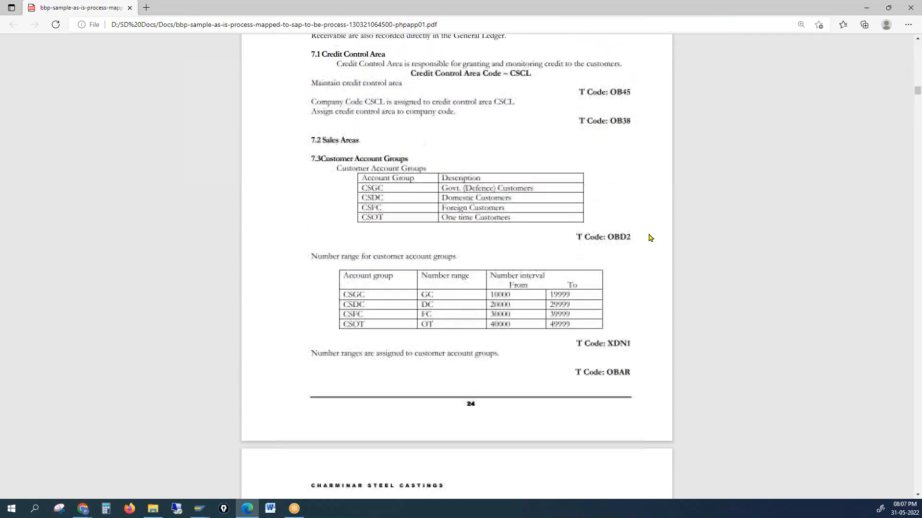
pyautogui.scroll(10, 650, 237)
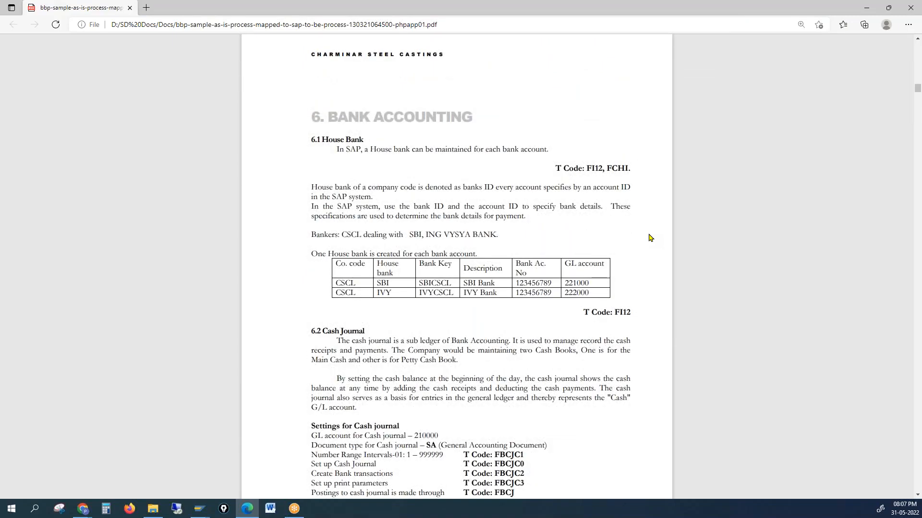
pyautogui.scroll(15, 650, 238)
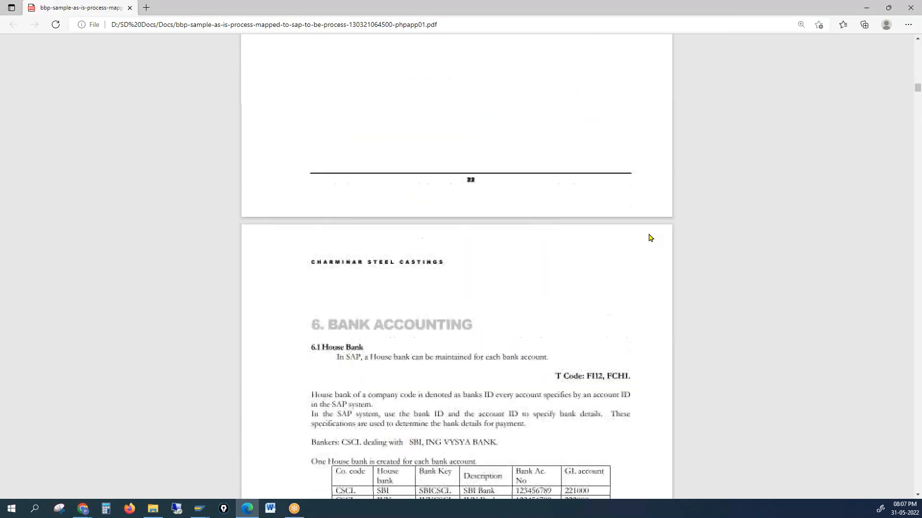
pyautogui.scroll(15, 650, 237)
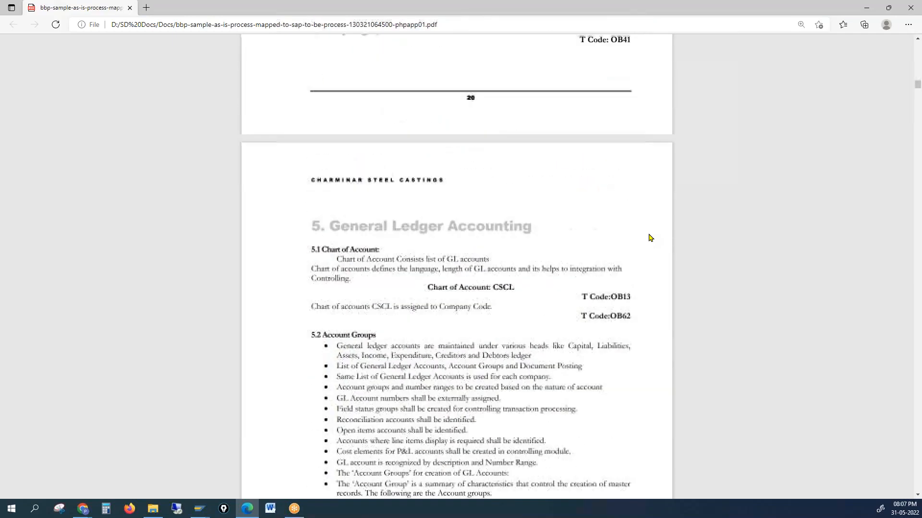
pyautogui.scroll(15, 650, 238)
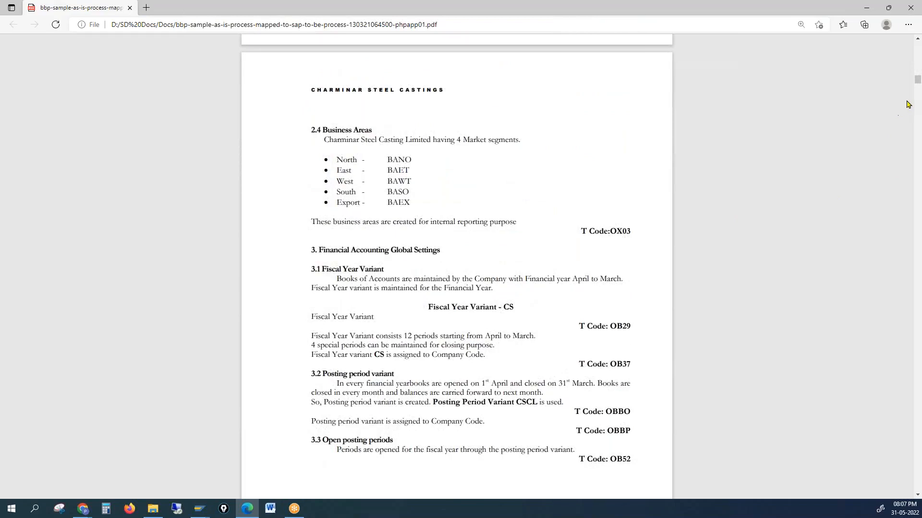
# Find the Index in the blueprint after the Information Systems reports table and go on to the Enterprise Structure section.
pyautogui.moveTo(916, 80); pyautogui.dragTo(917, 73)
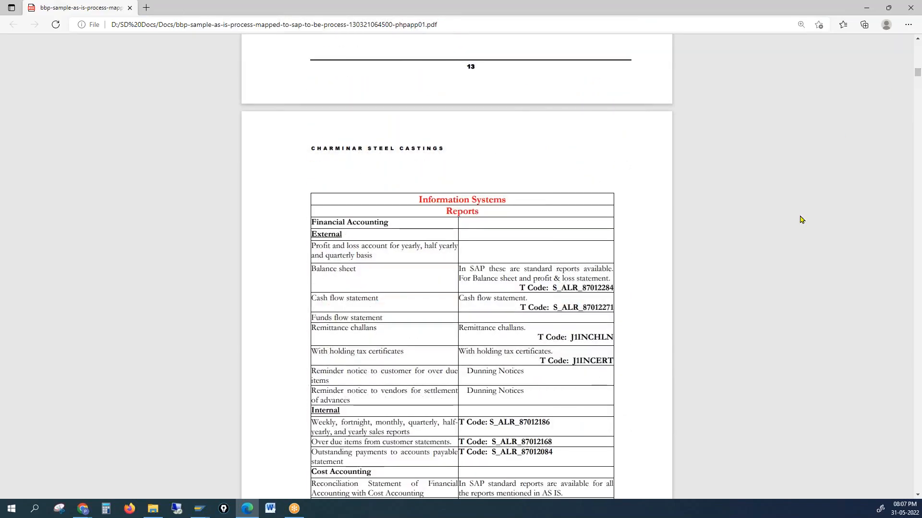
pyautogui.scroll(10, 785, 245)
pyautogui.scroll(2, 787, 243)
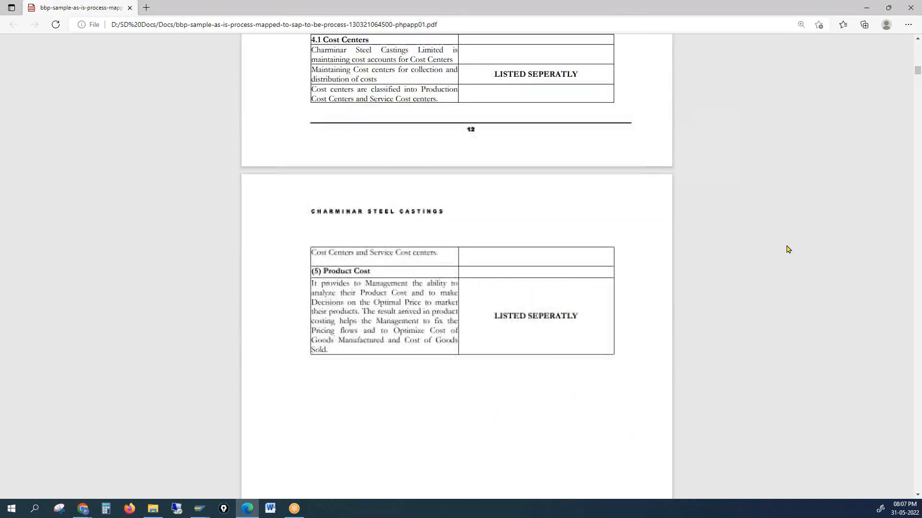
pyautogui.scroll(-10, 787, 246)
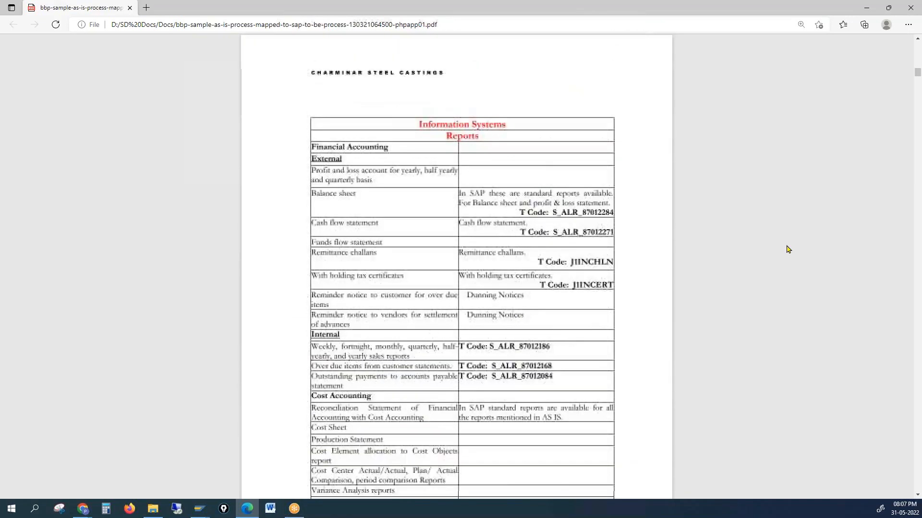
pyautogui.scroll(3, 786, 249)
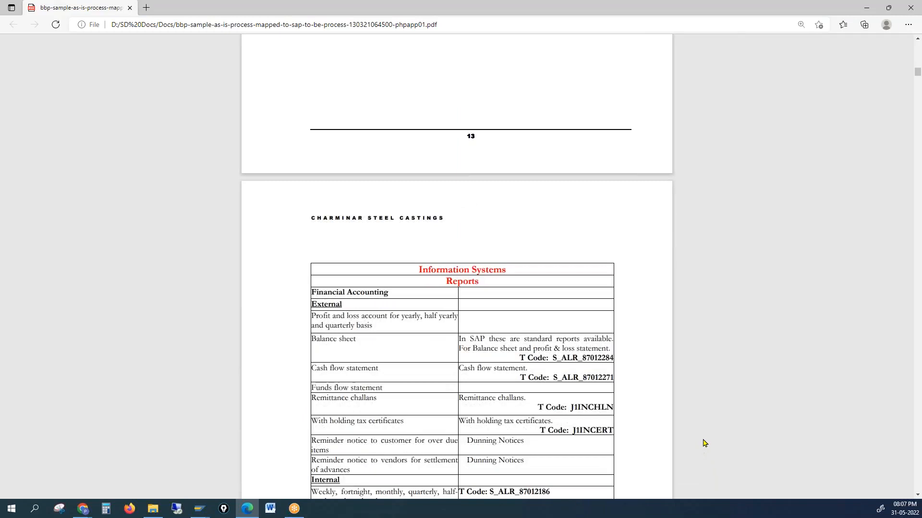
pyautogui.scroll(-10, 703, 442)
pyautogui.scroll(3, 702, 442)
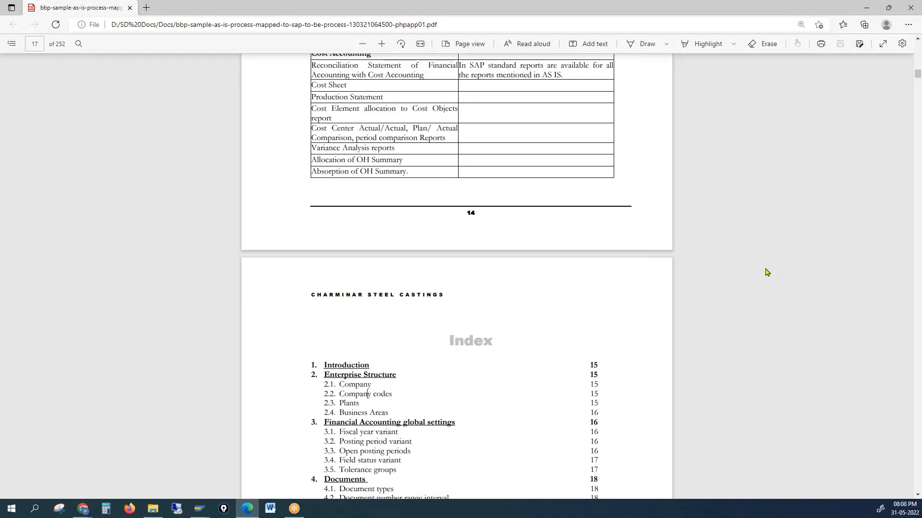
pyautogui.scroll(-10, 766, 270)
pyautogui.scroll(-15, 766, 272)
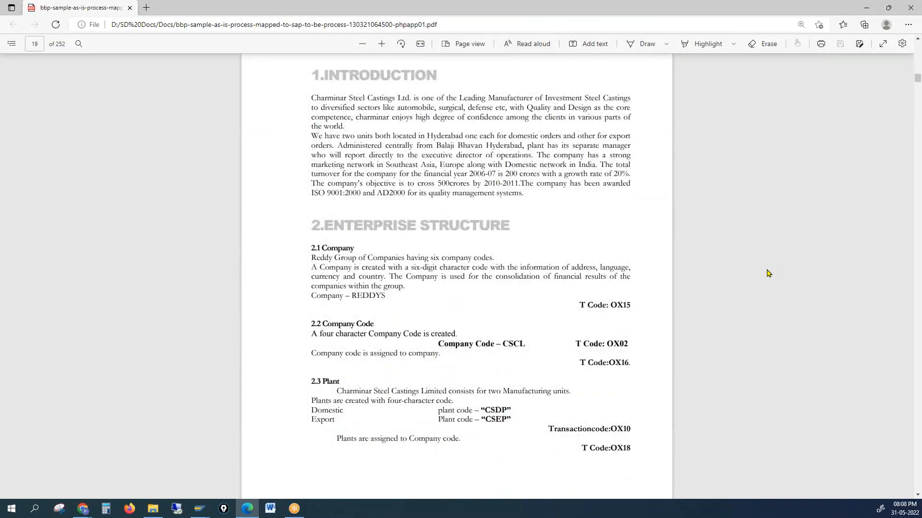
# Examine section 2.2 Company Code in the blueprint and highlight the four-character code CSCL.
pyautogui.moveTo(327, 333); pyautogui.dragTo(353, 328)
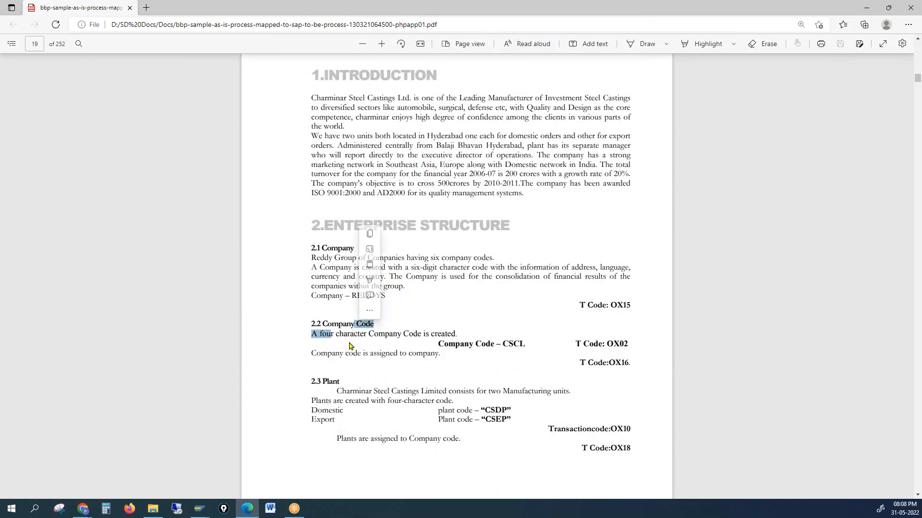
pyautogui.click(753, 321)
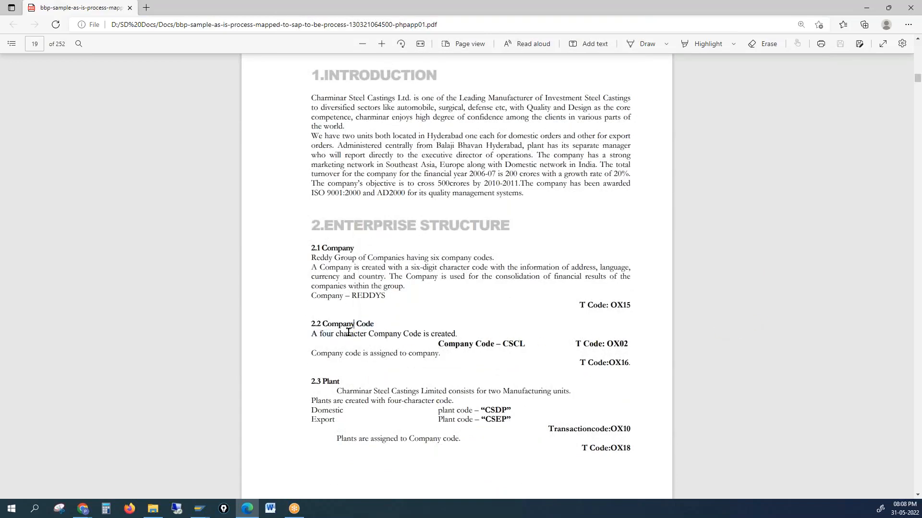
pyautogui.moveTo(501, 340); pyautogui.dragTo(520, 343)
pyautogui.hotkey('alt', 'Tab')
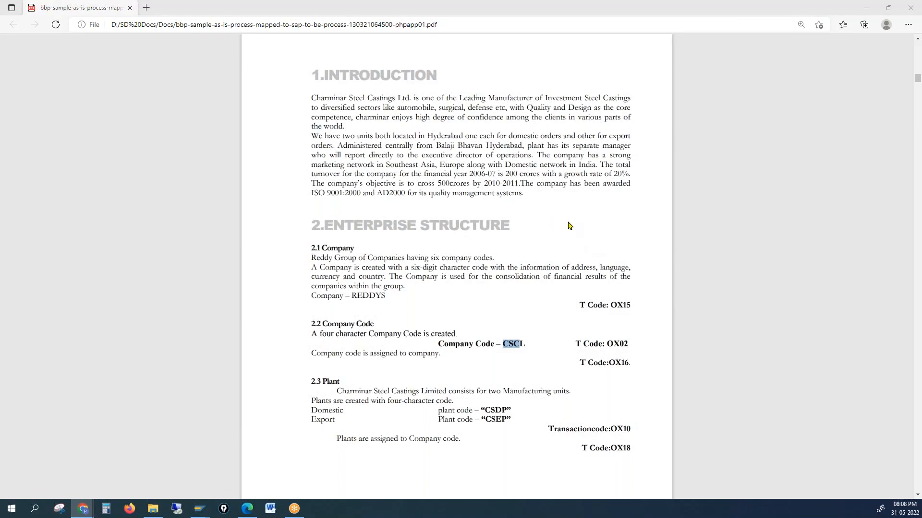
pyautogui.click(503, 344)
pyautogui.moveTo(501, 345); pyautogui.dragTo(521, 345)
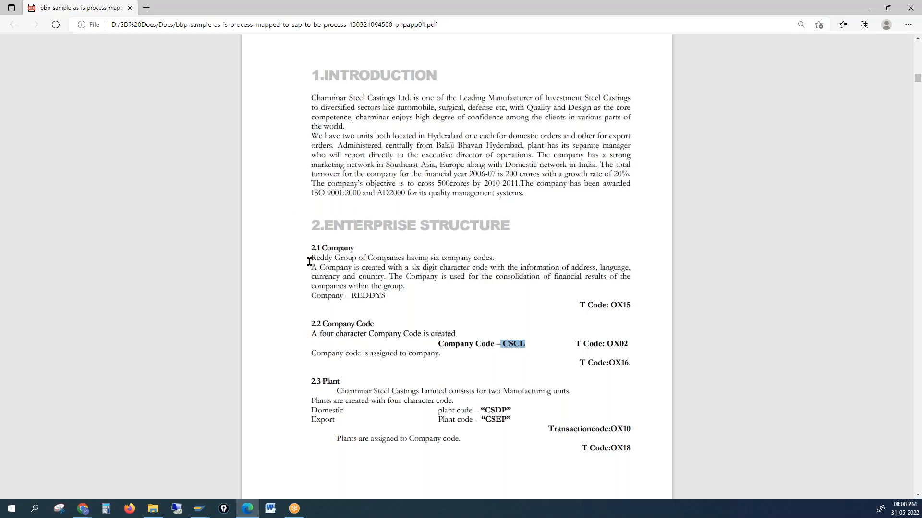
pyautogui.click(336, 316)
# Switch back to the SAP Copy dialog, set To Company Code to ZGPL and start the copy.
pyautogui.click(200, 509)
pyautogui.click(215, 471)
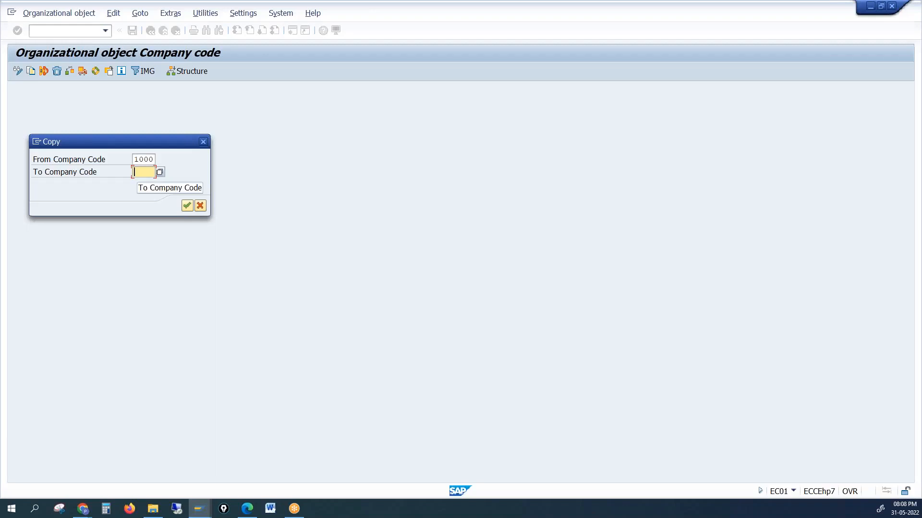
pyautogui.write('Z')
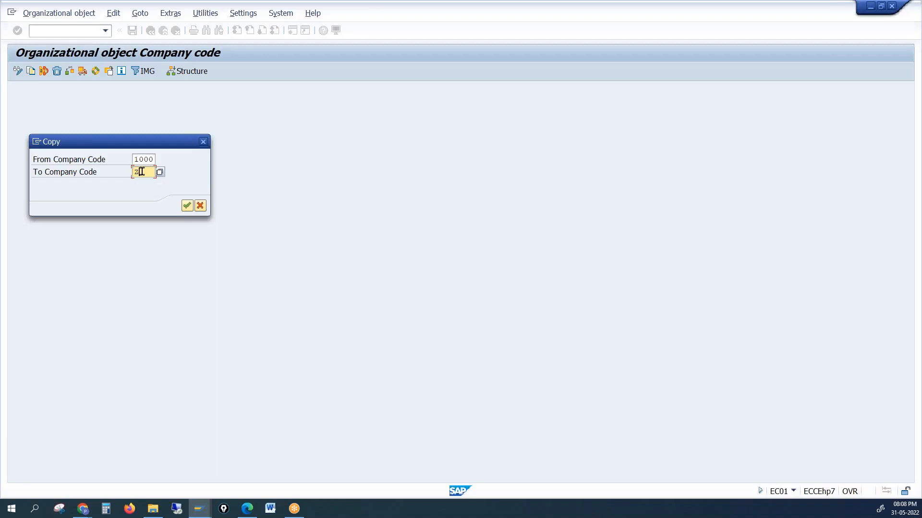
pyautogui.write('gp1')
pyautogui.click(187, 206)
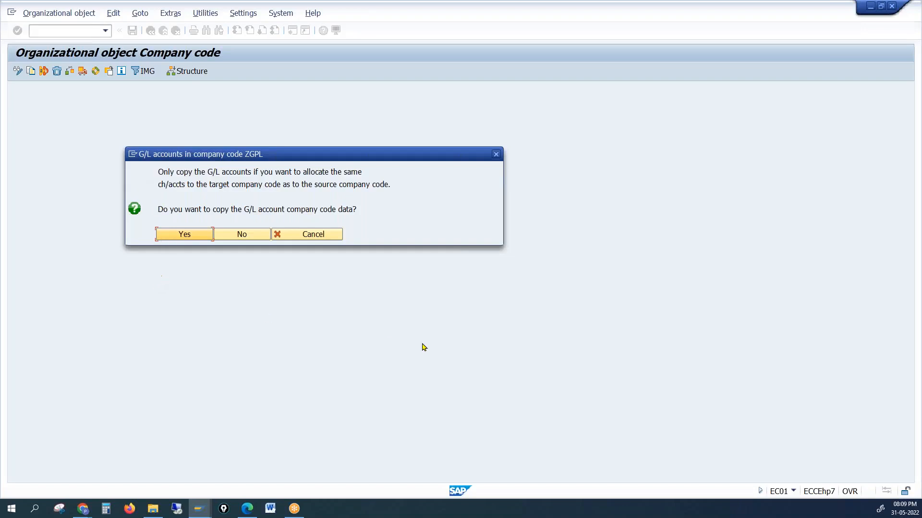
# Read the G/L accounts question for ZGPL and agree to copy the G/L account company code data.
pyautogui.click(432, 212)
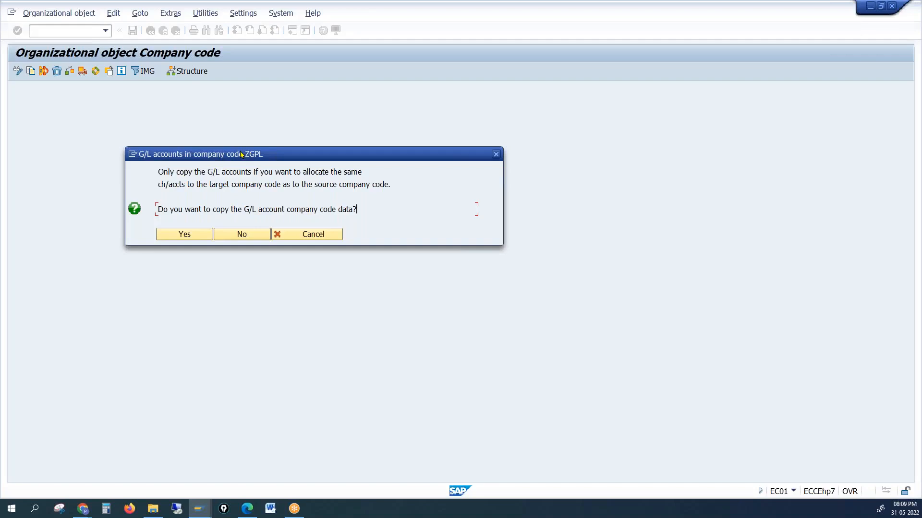
pyautogui.moveTo(241, 154); pyautogui.dragTo(258, 154)
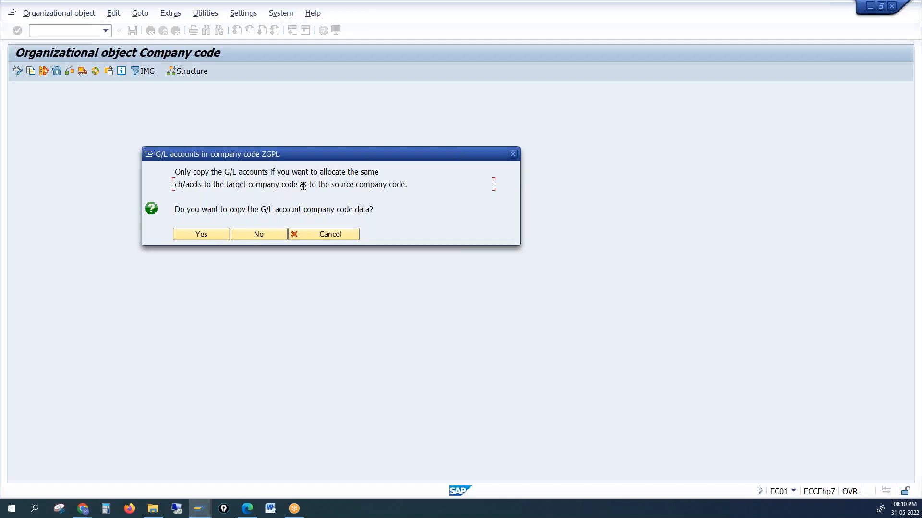
pyautogui.moveTo(263, 184); pyautogui.dragTo(301, 188)
pyautogui.click(265, 183)
pyautogui.press('Tab')
pyautogui.press('Return')
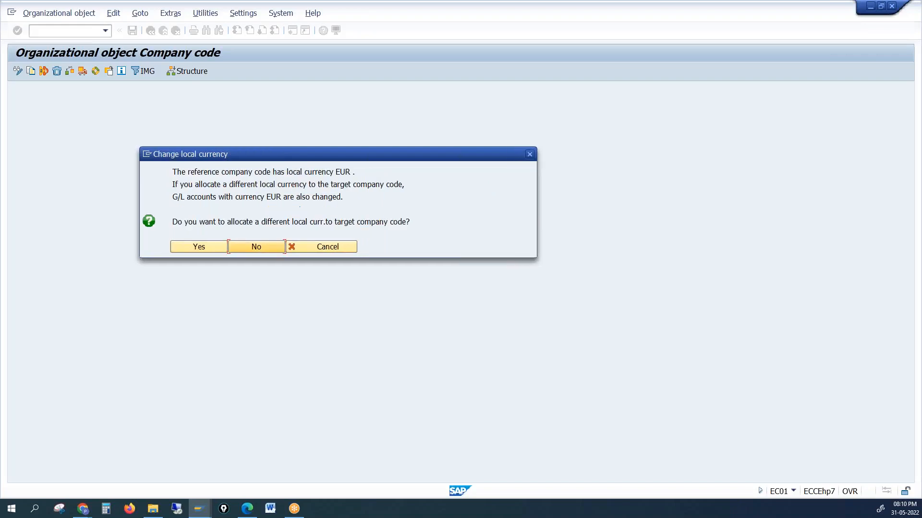
# Decline allocating a different local currency to the target company code and acknowledge the information message.
pyautogui.press('Return')
pyautogui.press('Return')
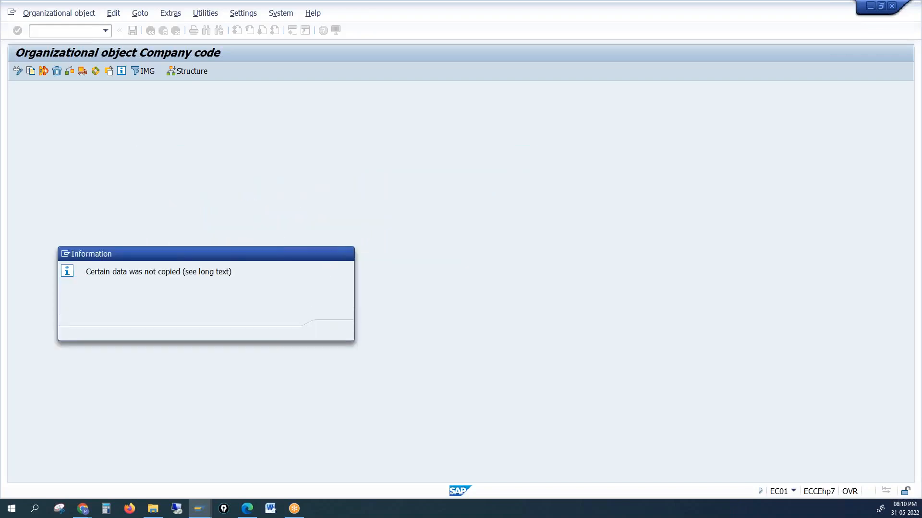
pyautogui.press('Return')
pyautogui.press('Return')
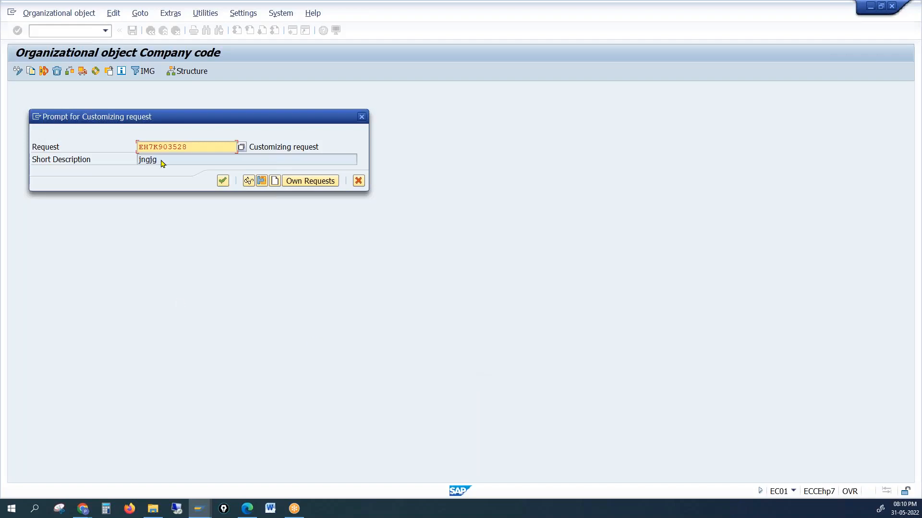
# Move the customizing request prompt clear and examine its request type, request number and short description.
pyautogui.moveTo(250, 144); pyautogui.dragTo(316, 142)
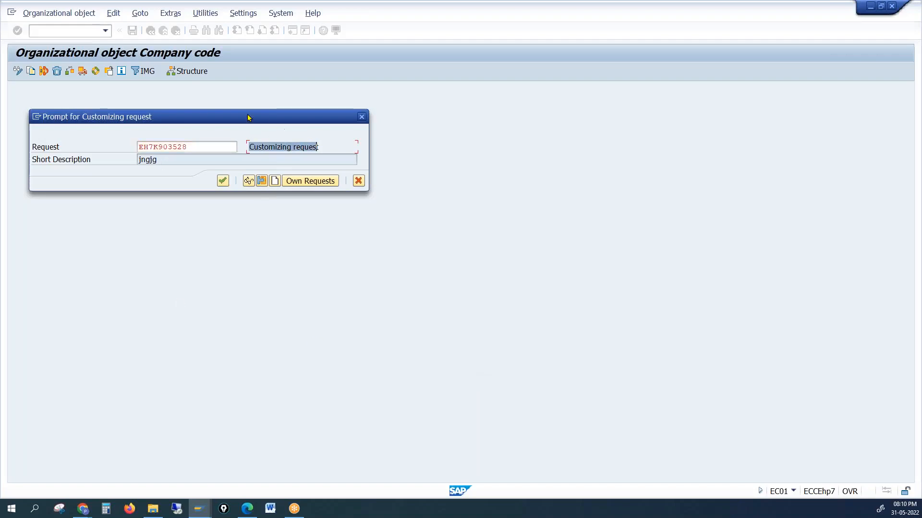
pyautogui.moveTo(235, 118); pyautogui.dragTo(464, 141)
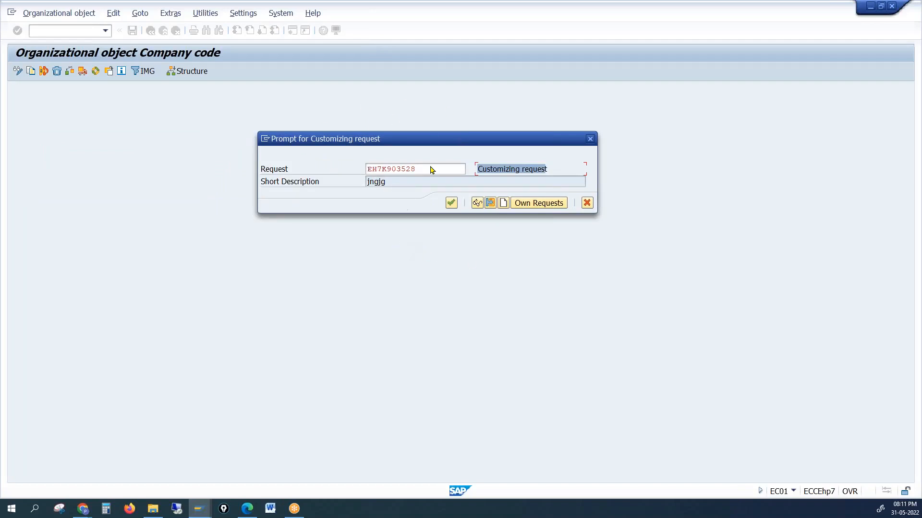
pyautogui.moveTo(431, 167); pyautogui.dragTo(336, 161)
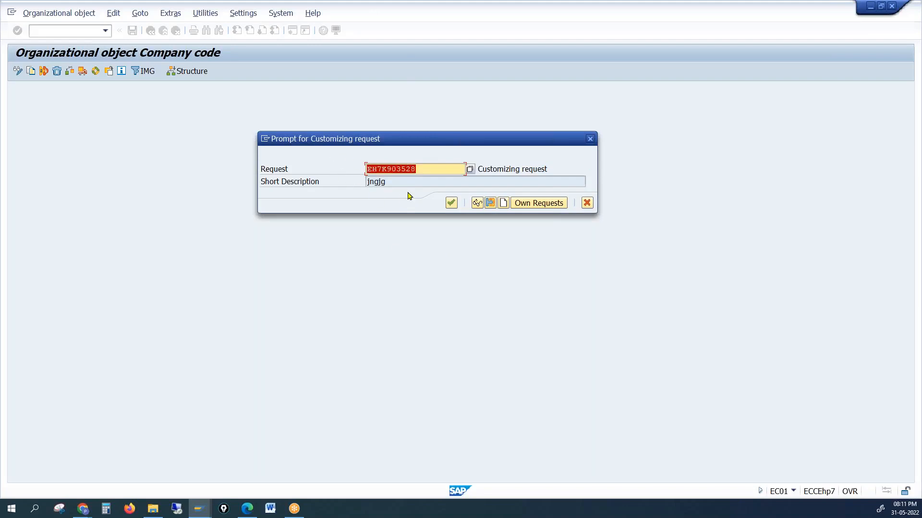
pyautogui.moveTo(410, 181); pyautogui.dragTo(337, 179)
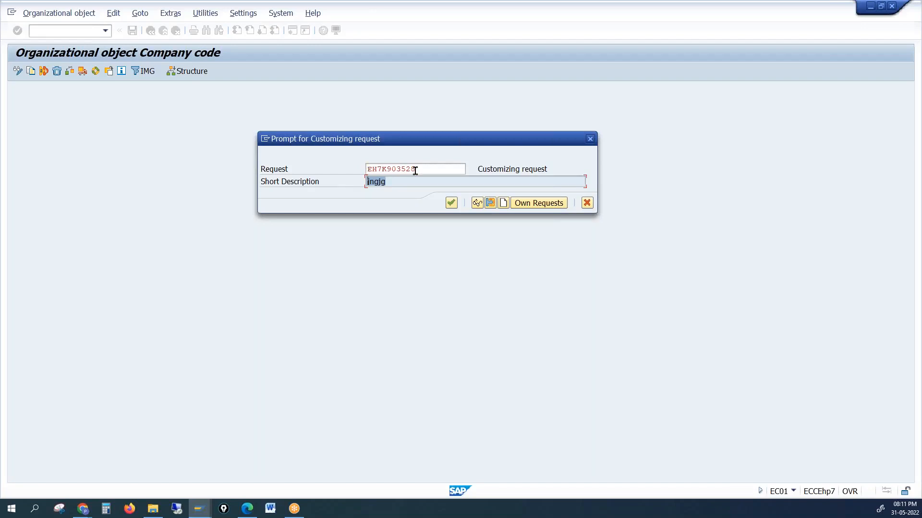
pyautogui.moveTo(420, 169); pyautogui.dragTo(392, 168)
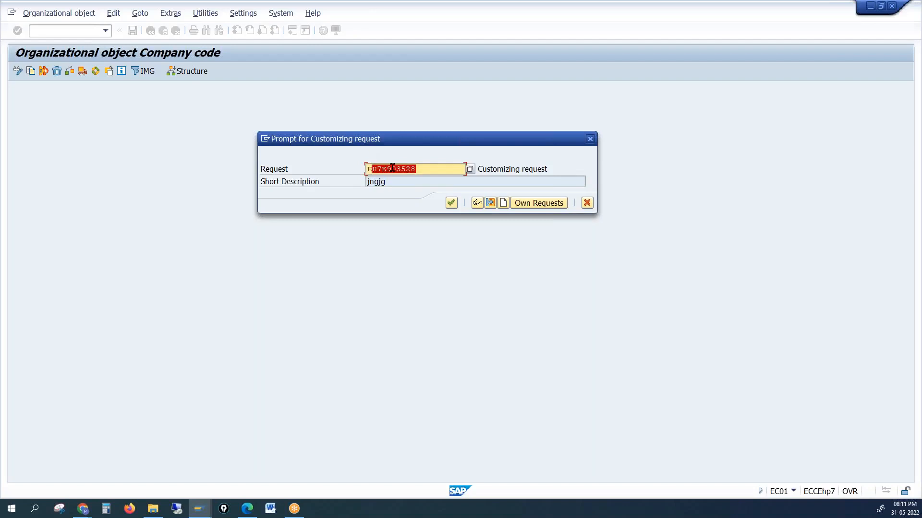
# Create and save a new customizing request with the short description "Compnay Code Creration", and highlight that description in the prompt.
pyautogui.click(503, 204)
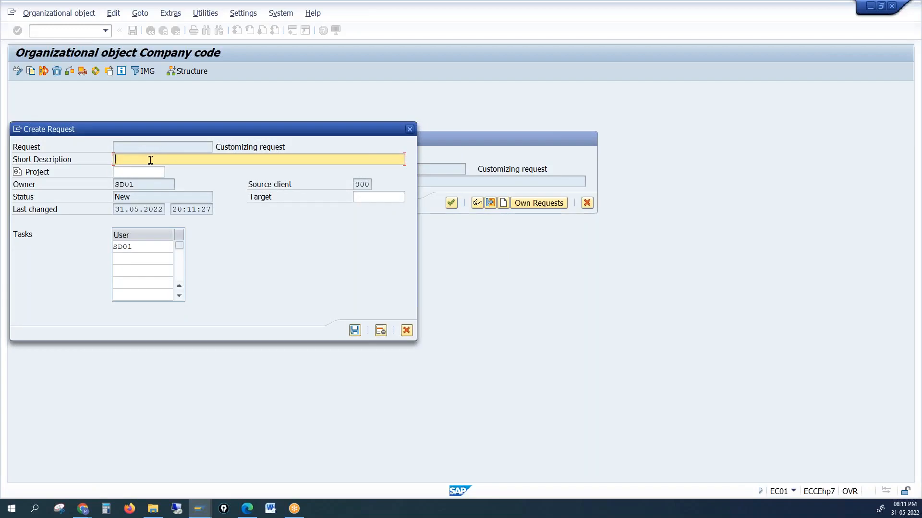
pyautogui.write('Compnay code Creration')
pyautogui.click(355, 330)
pyautogui.moveTo(464, 181); pyautogui.dragTo(362, 170)
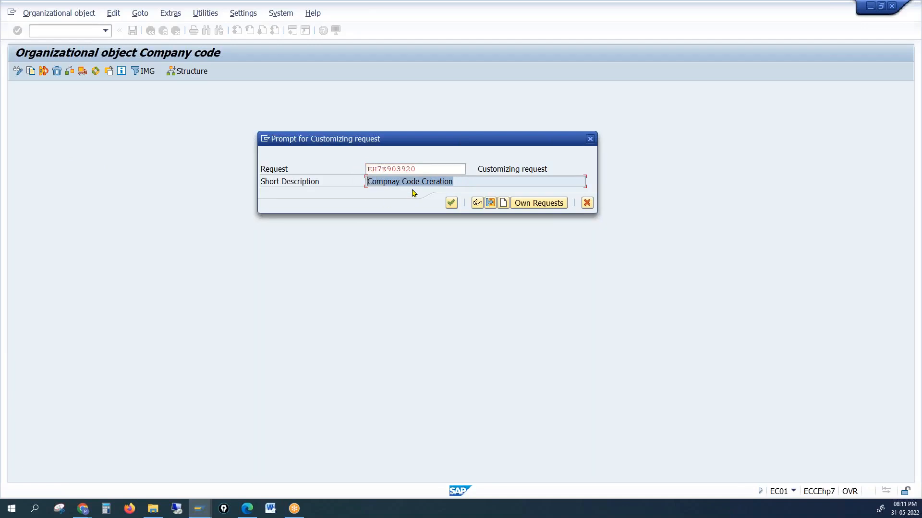
# Accept the new customizing request, copy the number range intervals from 1000 to ZGPL and acknowledge the interval transport notice.
pyautogui.moveTo(425, 167); pyautogui.dragTo(285, 166)
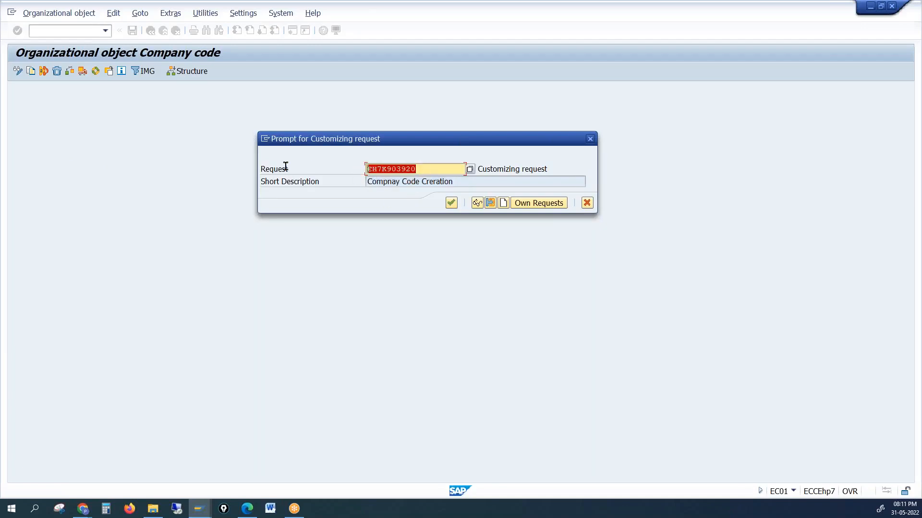
pyautogui.click(452, 203)
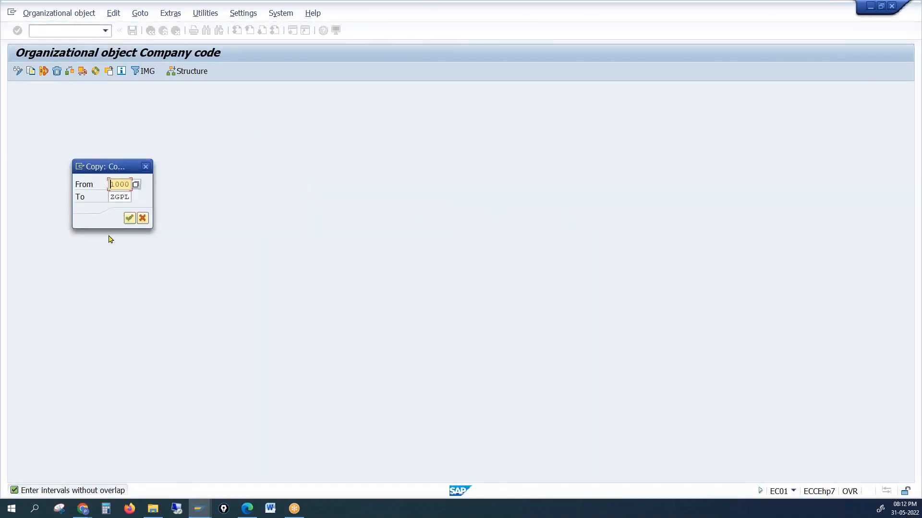
pyautogui.click(129, 218)
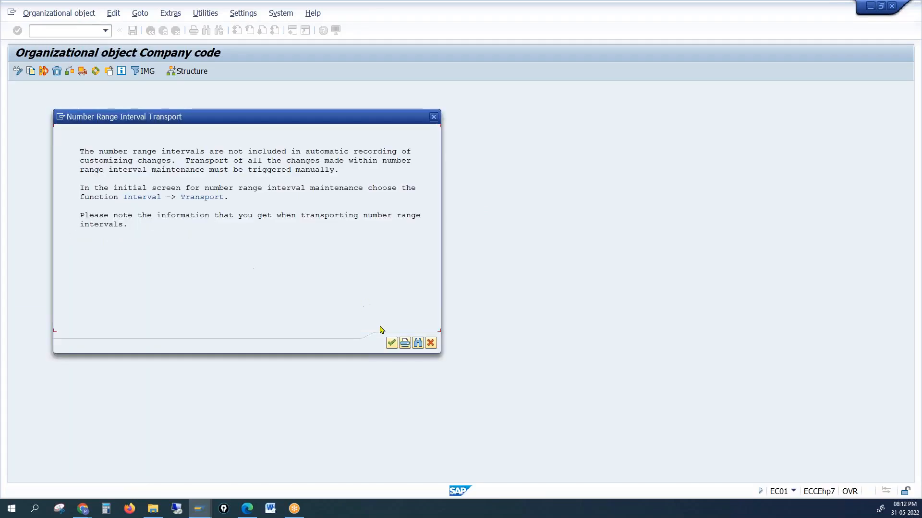
pyautogui.click(389, 342)
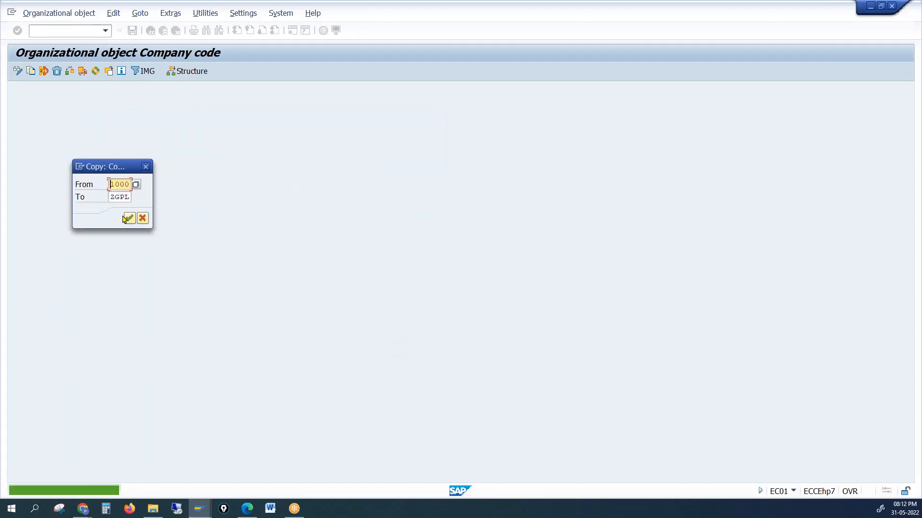
# Cancel the further number range interval copy, dismiss the existing-intervals prompt and acknowledge the company code copy message.
pyautogui.click(142, 218)
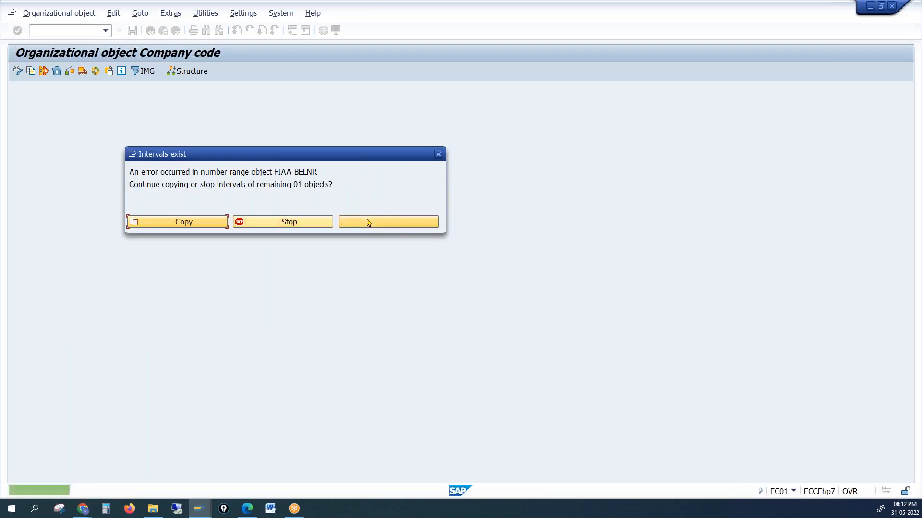
pyautogui.click(370, 221)
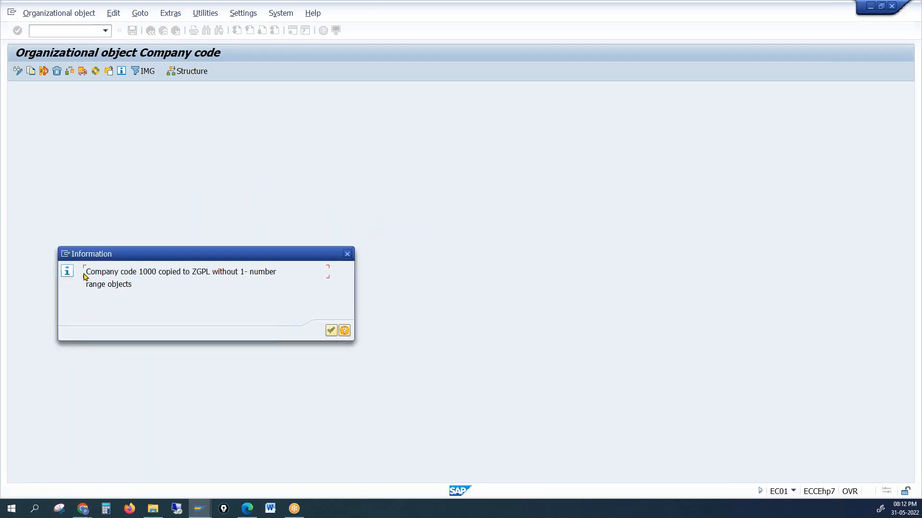
pyautogui.click(329, 330)
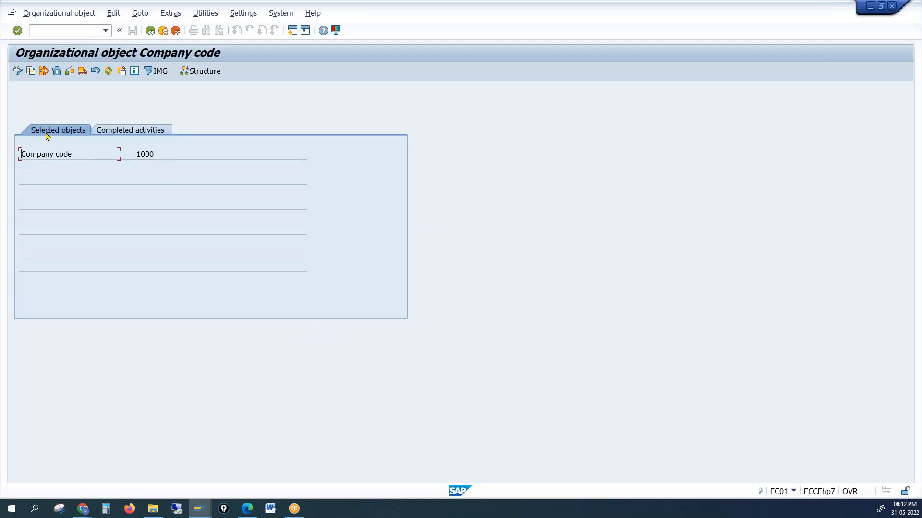
# Review the selected company code and the completed activities entry for the copy from 1000 to ZGPL.
pyautogui.doubleClick(144, 158)
pyautogui.click(123, 131)
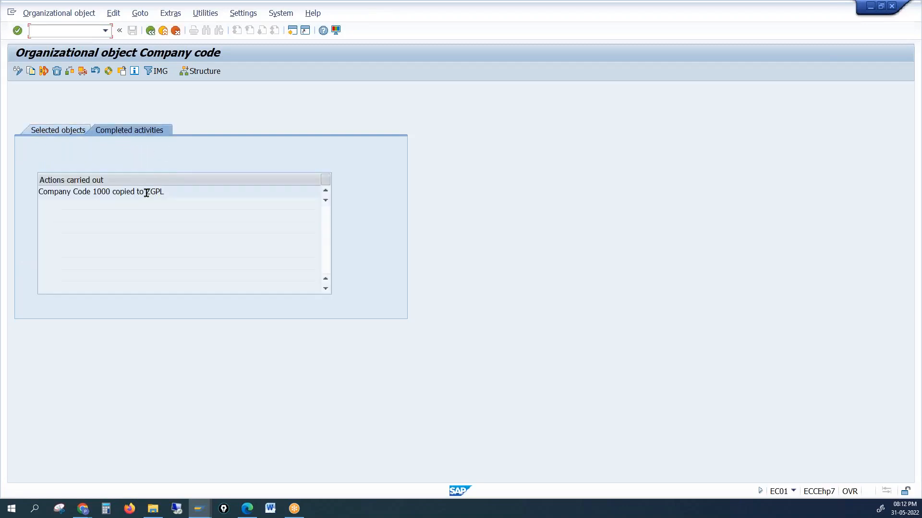
pyautogui.moveTo(147, 192); pyautogui.dragTo(164, 192)
pyautogui.moveTo(93, 191); pyautogui.dragTo(162, 192)
pyautogui.moveTo(93, 192); pyautogui.dragTo(155, 192)
pyautogui.hotkey('alt', 'Tab')
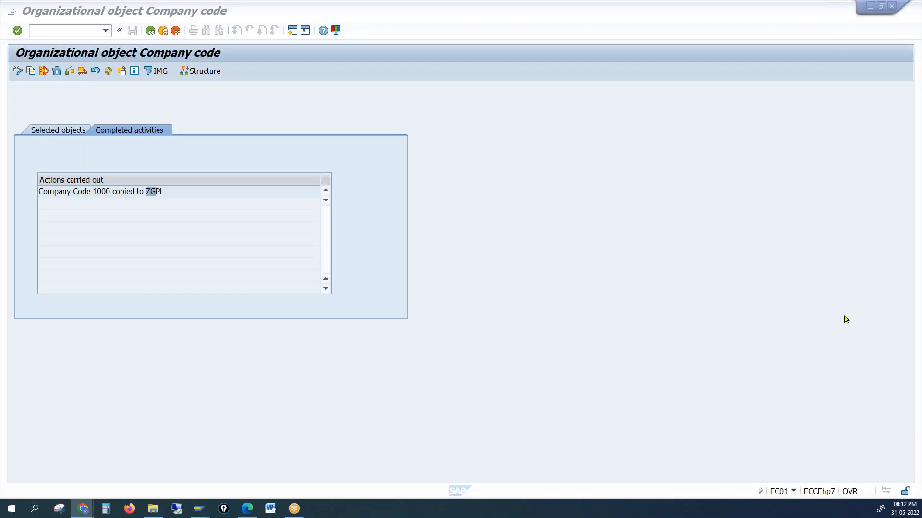
pyautogui.click(571, 255)
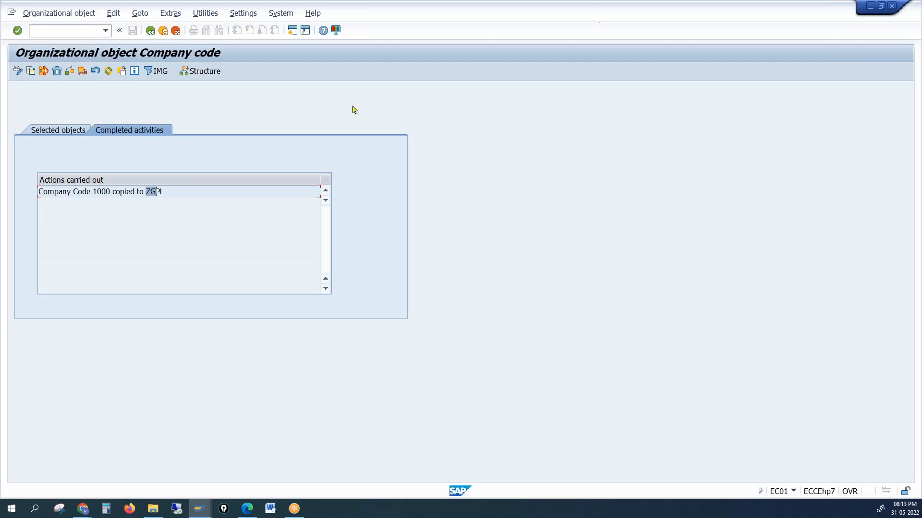
pyautogui.moveTo(147, 192); pyautogui.dragTo(188, 190)
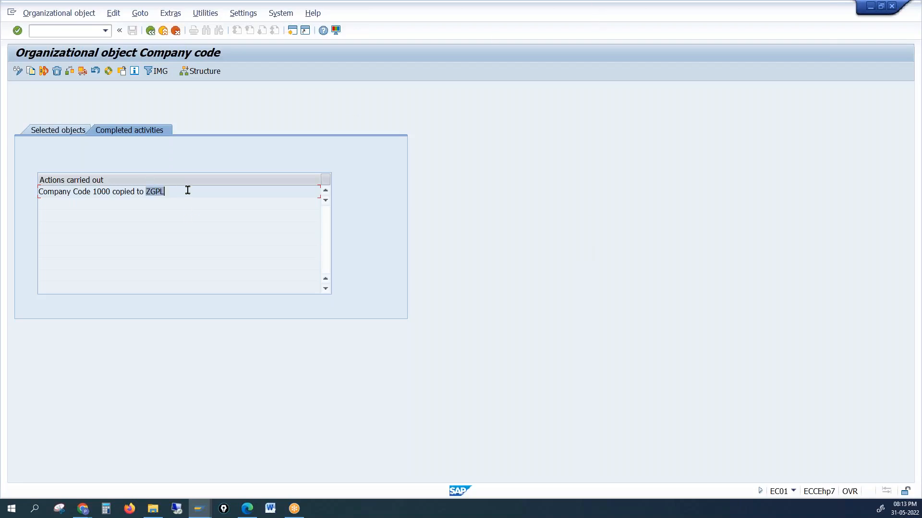
# Leave the company code copy screen and open the Edit Company Code Data activity.
pyautogui.click(150, 32)
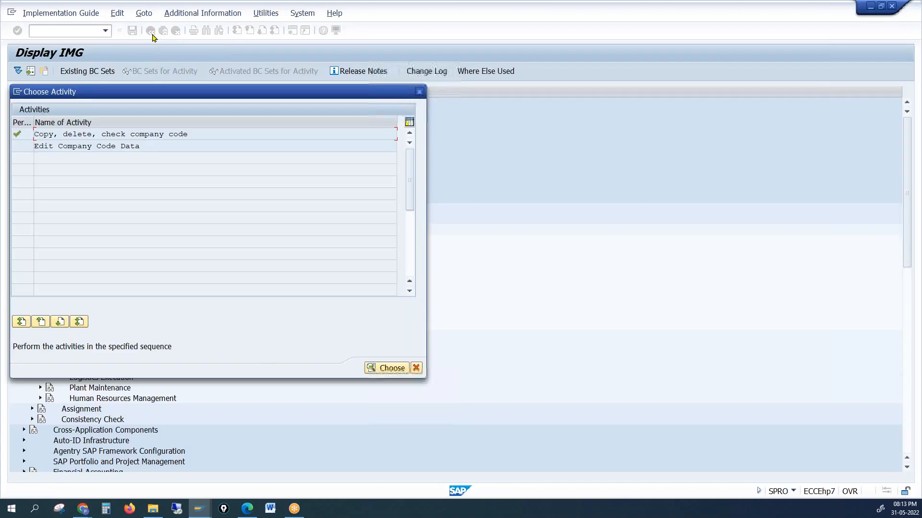
pyautogui.moveTo(150, 152); pyautogui.dragTo(28, 148)
pyautogui.doubleClick(60, 148)
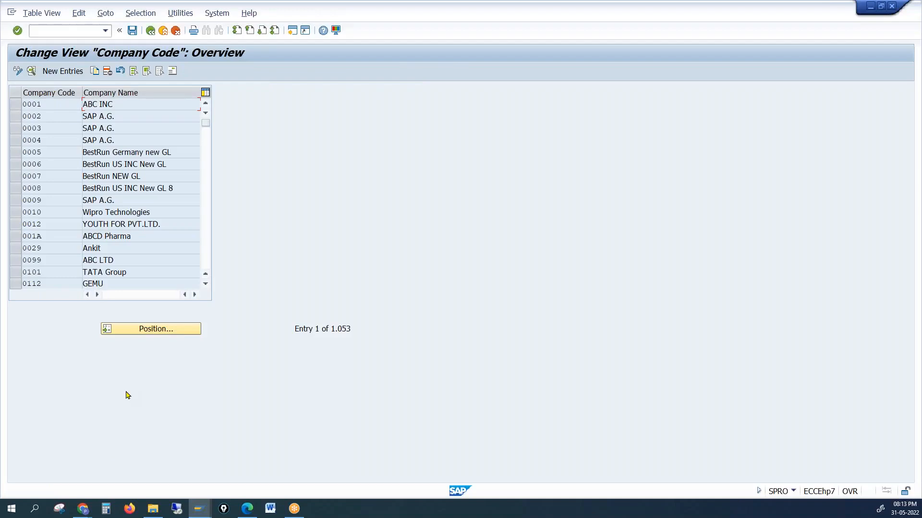
# Position the company code list at ZGPL and select its row.
pyautogui.click(139, 330)
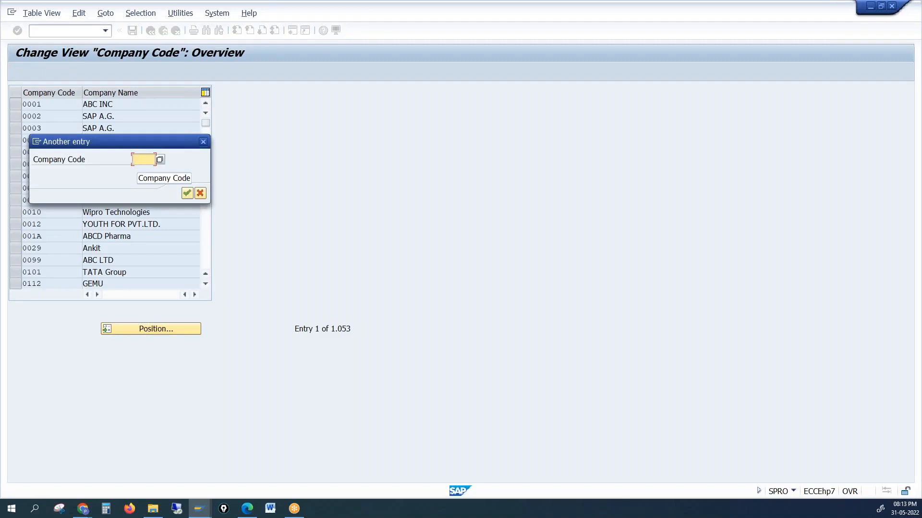
pyautogui.write('z')
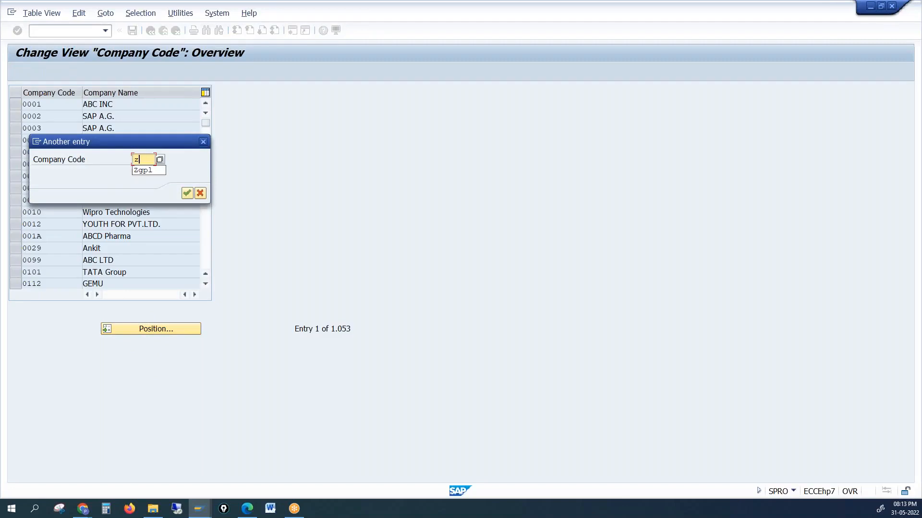
pyautogui.write('gpl')
pyautogui.press('Return')
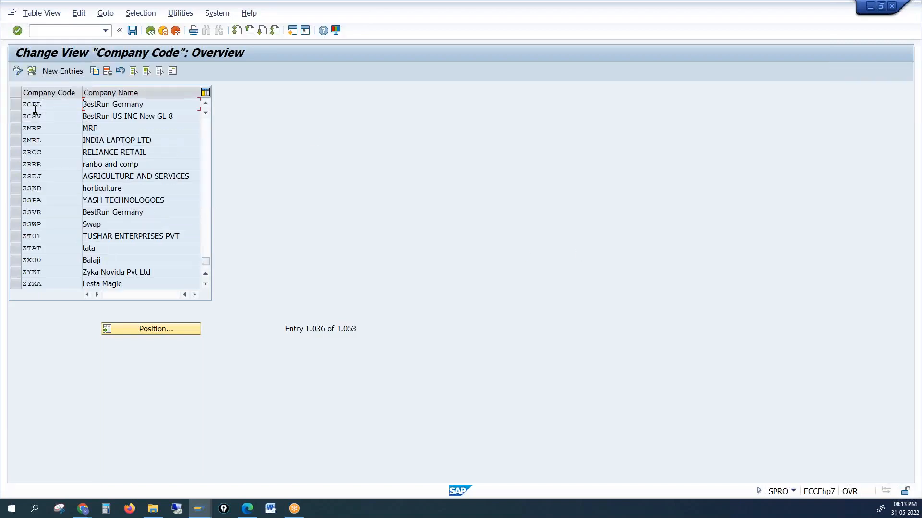
pyautogui.moveTo(54, 103); pyautogui.dragTo(15, 96)
pyautogui.moveTo(150, 105); pyautogui.dragTo(96, 96)
pyautogui.click(15, 103)
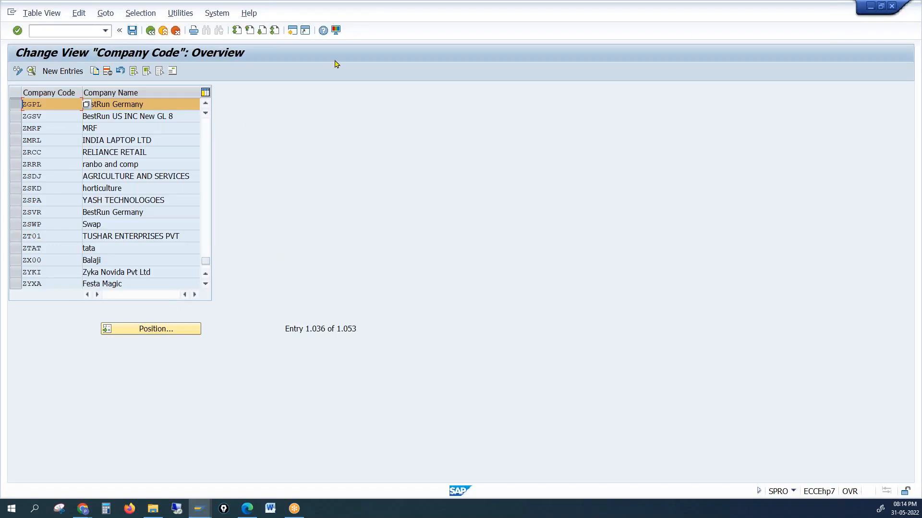
# Examine the available themes and fallback themes in the SAP GUI options, and close the options without changing them.
pyautogui.click(336, 31)
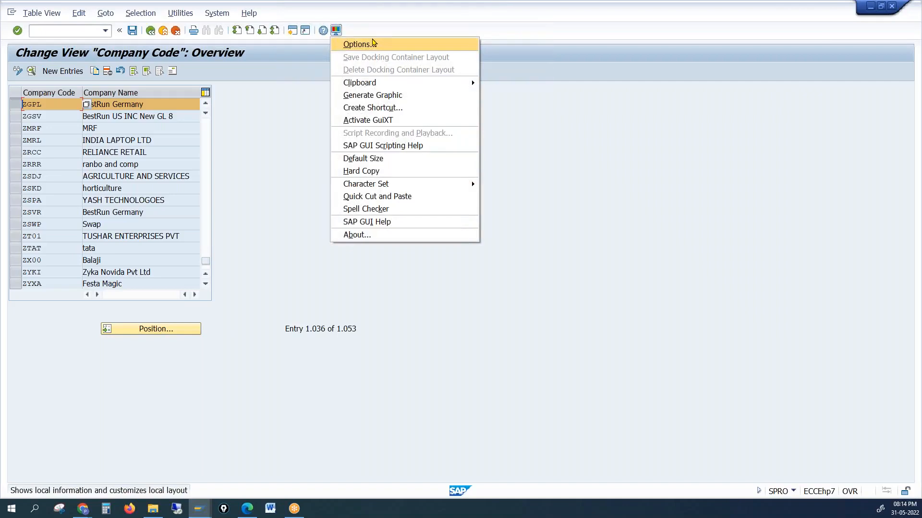
pyautogui.click(368, 45)
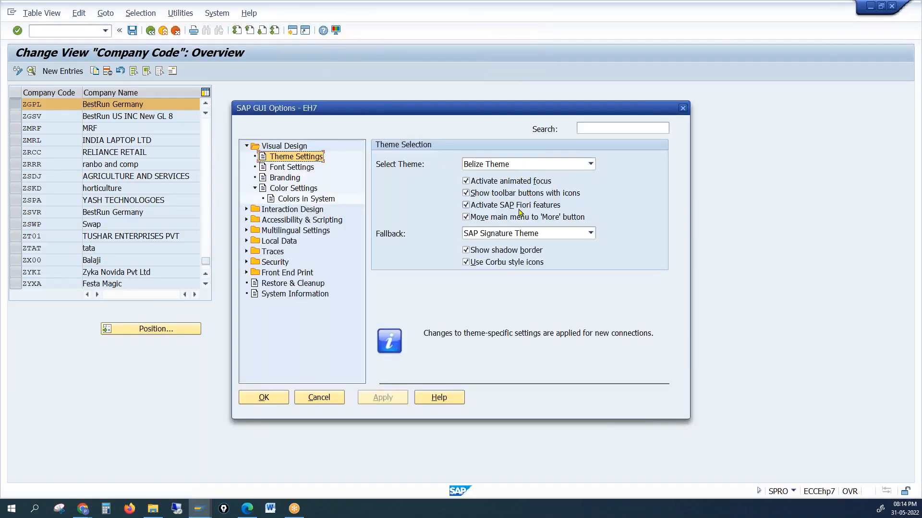
pyautogui.click(506, 166)
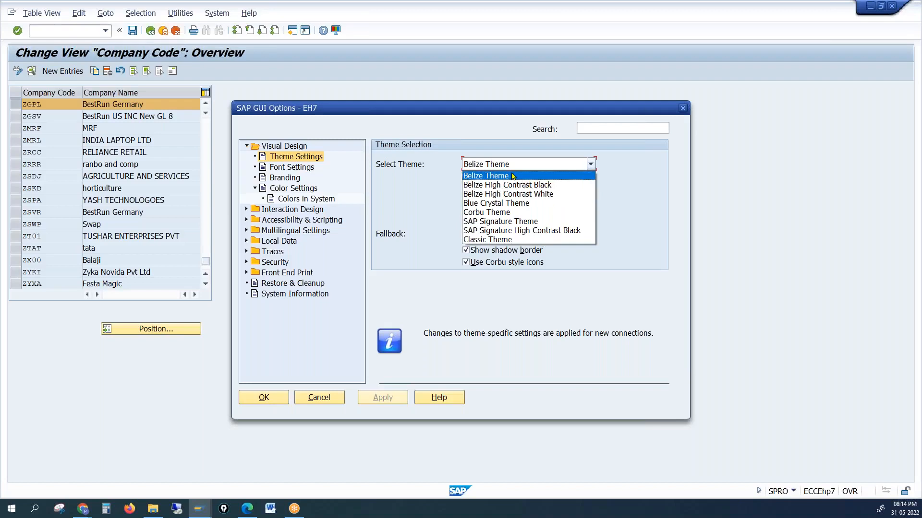
pyautogui.click(410, 202)
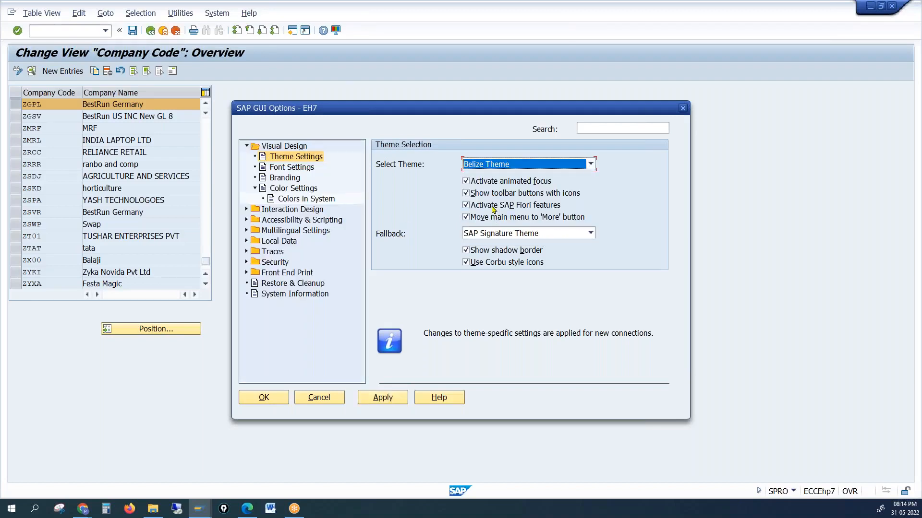
pyautogui.click(543, 235)
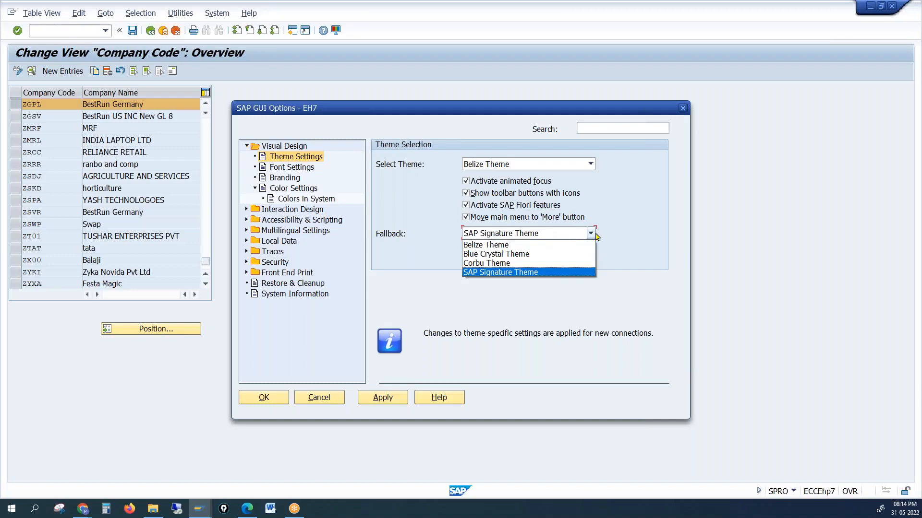
pyautogui.click(634, 220)
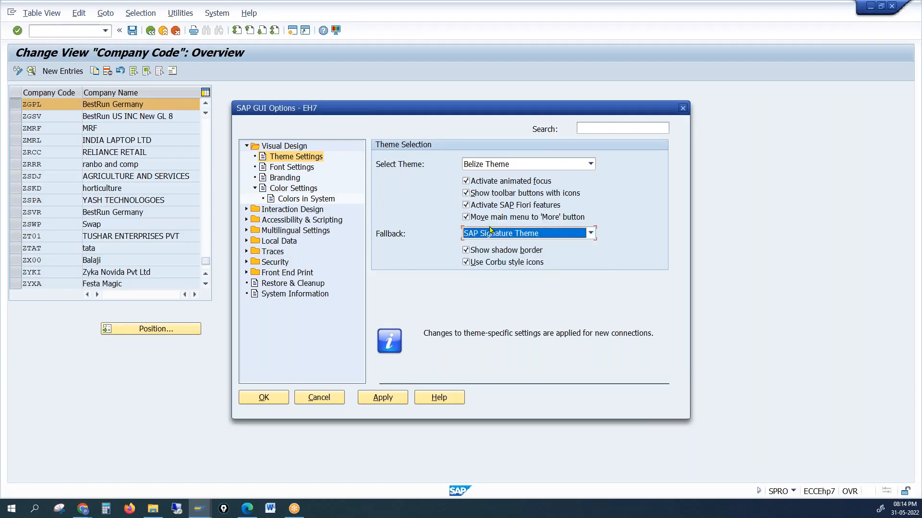
pyautogui.click(683, 107)
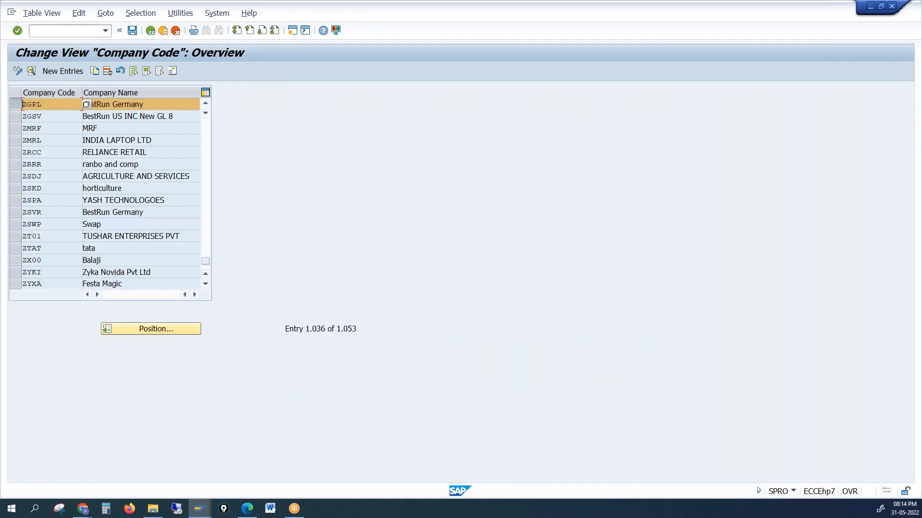
pyautogui.hotkey('alt', 'Tab')
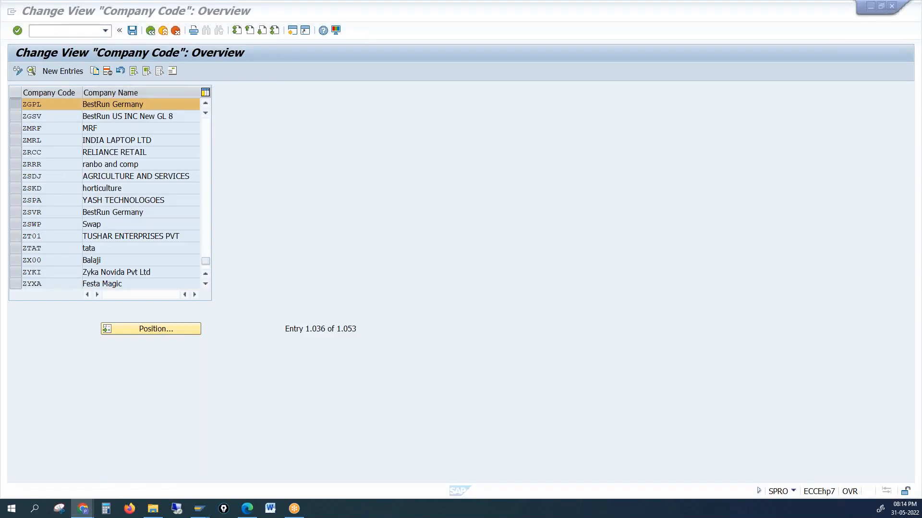
pyautogui.hotkey('alt', 'Tab')
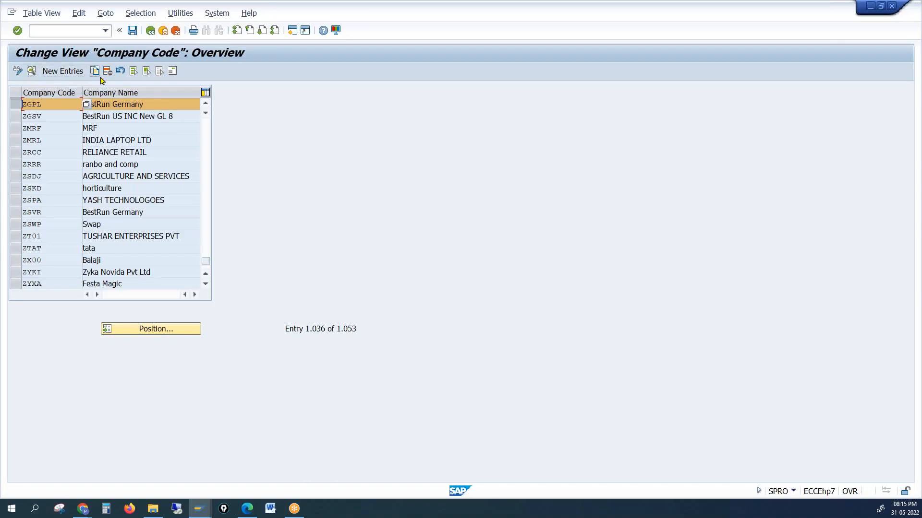
pyautogui.hotkey('alt', 'Tab')
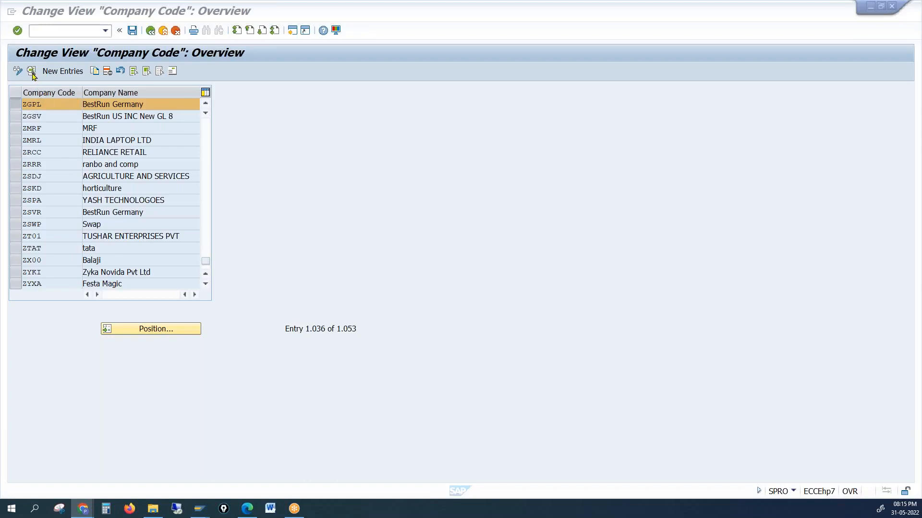
pyautogui.click(589, 340)
pyautogui.click(472, 148)
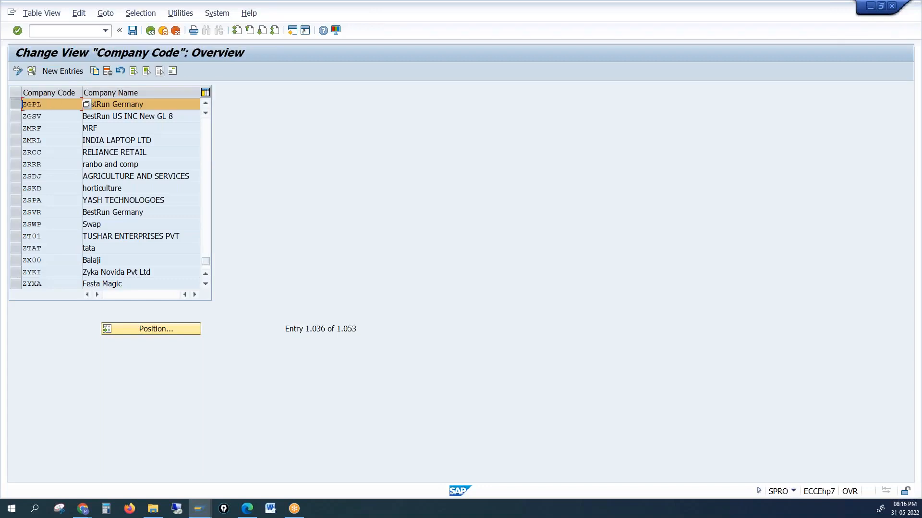
# Open the details of company code ZGPL and set the company name to Galaxy Pharma and the city to Hyderabad.
pyautogui.click(31, 72)
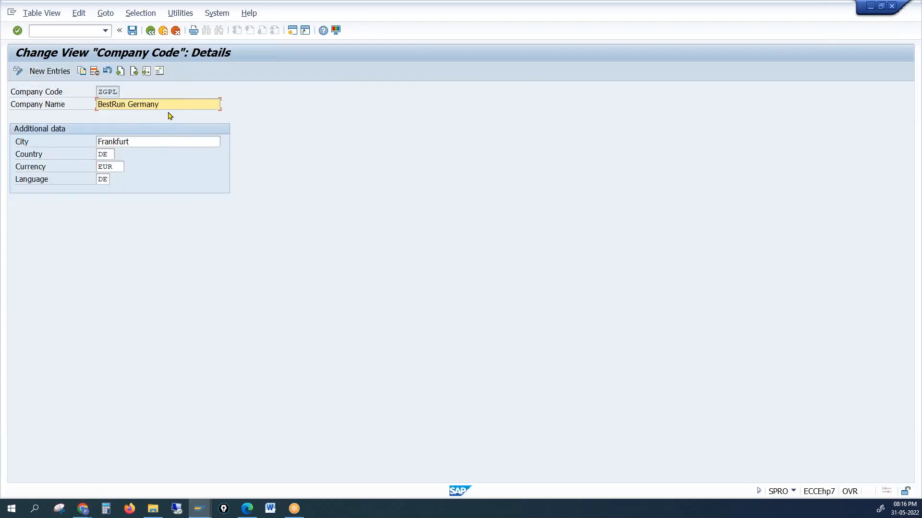
pyautogui.moveTo(170, 104); pyautogui.dragTo(60, 93)
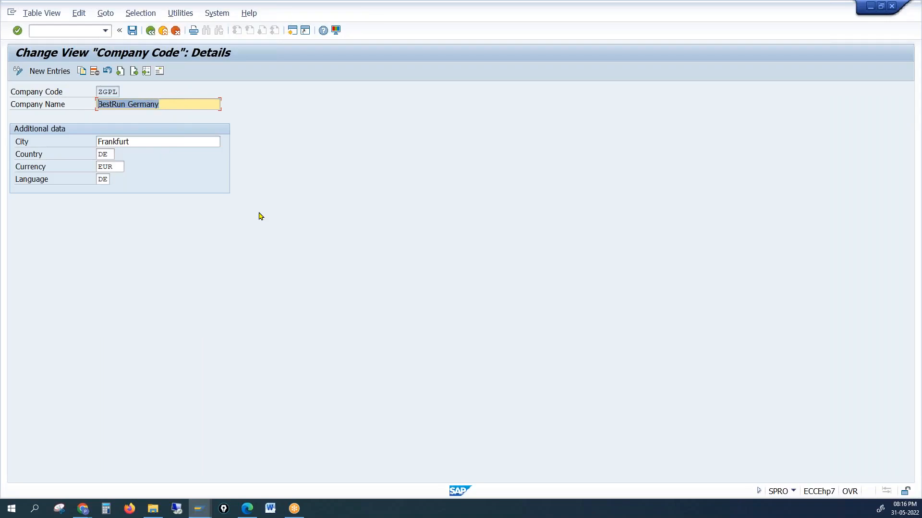
pyautogui.write('Ga')
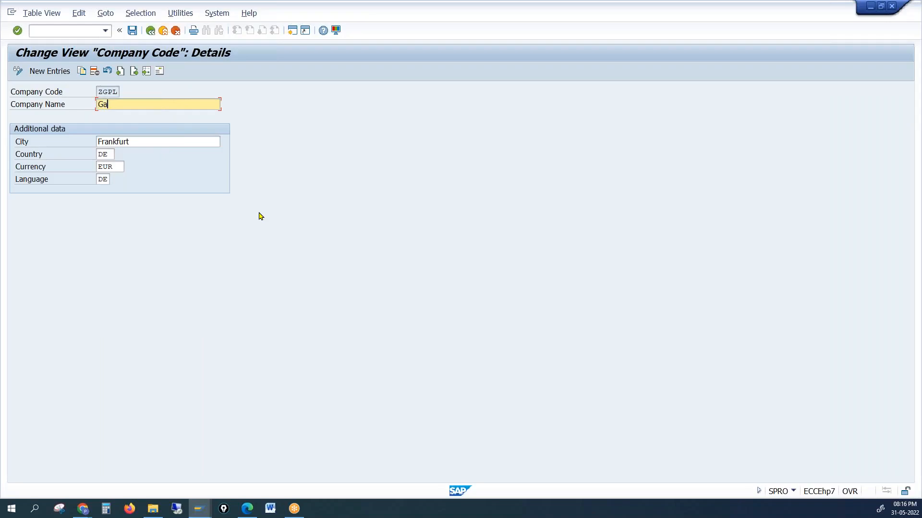
pyautogui.write('laxy Pharma')
pyautogui.press('Tab')
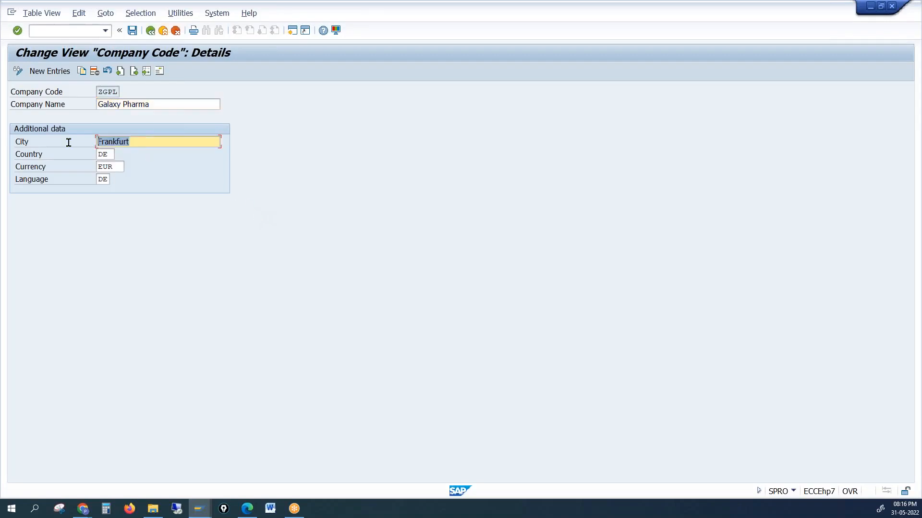
pyautogui.write('Hyderabad')
pyautogui.press('Return')
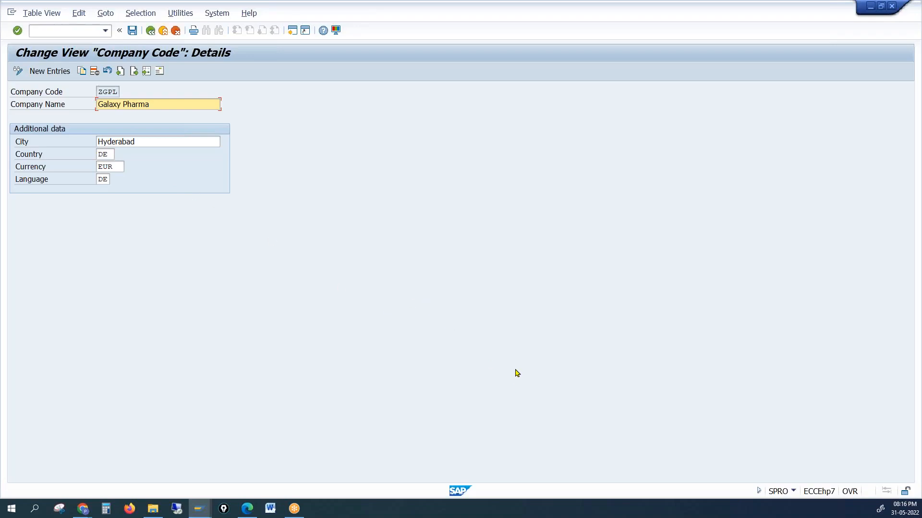
# Start transaction OBY6 in a new session.
pyautogui.click(292, 30)
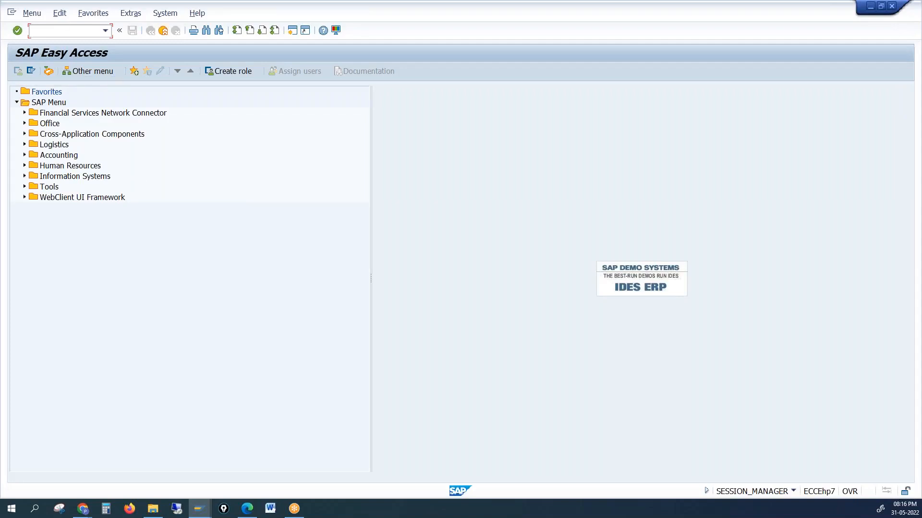
pyautogui.write('oby6')
pyautogui.press('Return')
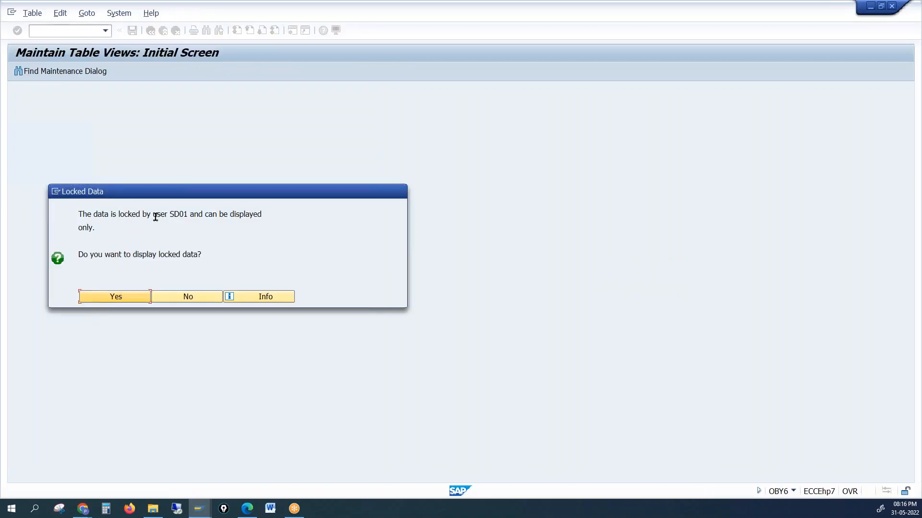
# Display the locked global data in OBY6, examine the details of company code 0001, and close the session.
pyautogui.moveTo(169, 214); pyautogui.dragTo(173, 214)
pyautogui.click(118, 297)
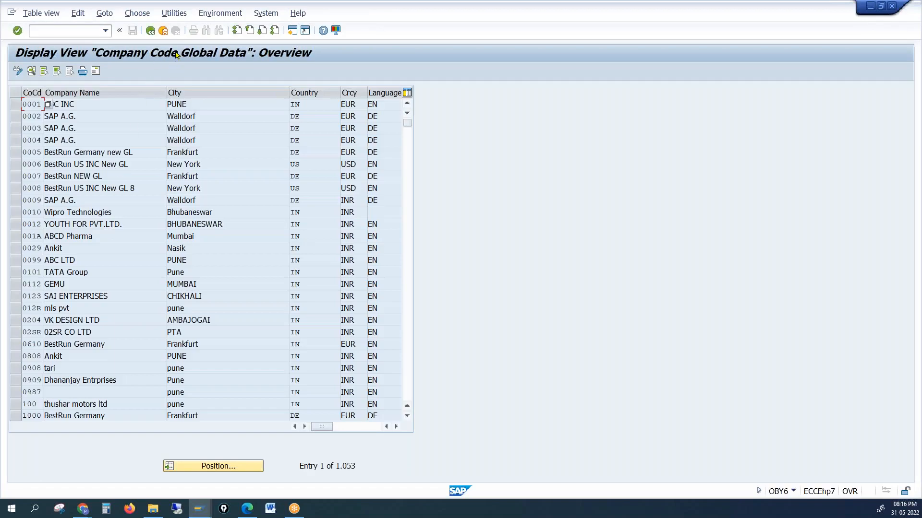
pyautogui.click(17, 107)
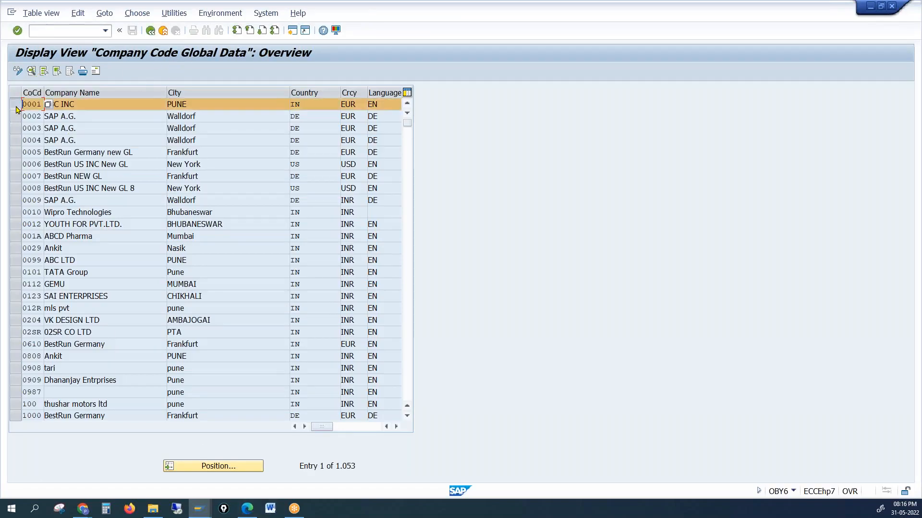
pyautogui.click(31, 72)
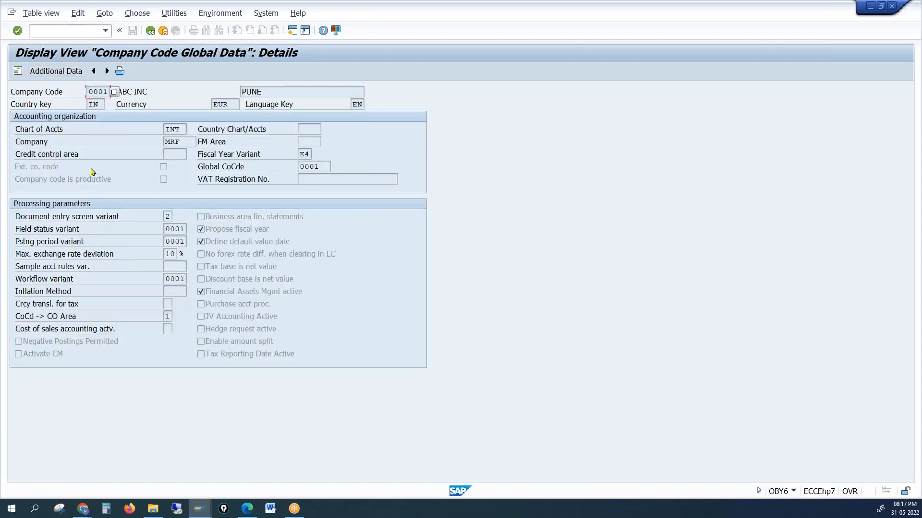
pyautogui.click(73, 131)
pyautogui.click(306, 154)
pyautogui.click(891, 6)
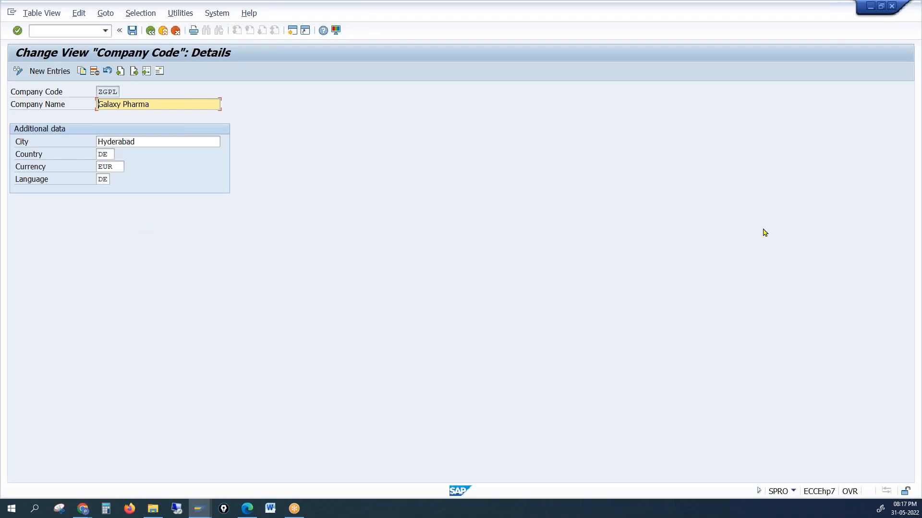
# Save the ZGPL company code details under customizing request EH7K903920 and return to the implementation guide structure.
pyautogui.hotkey('alt', 'Tab')
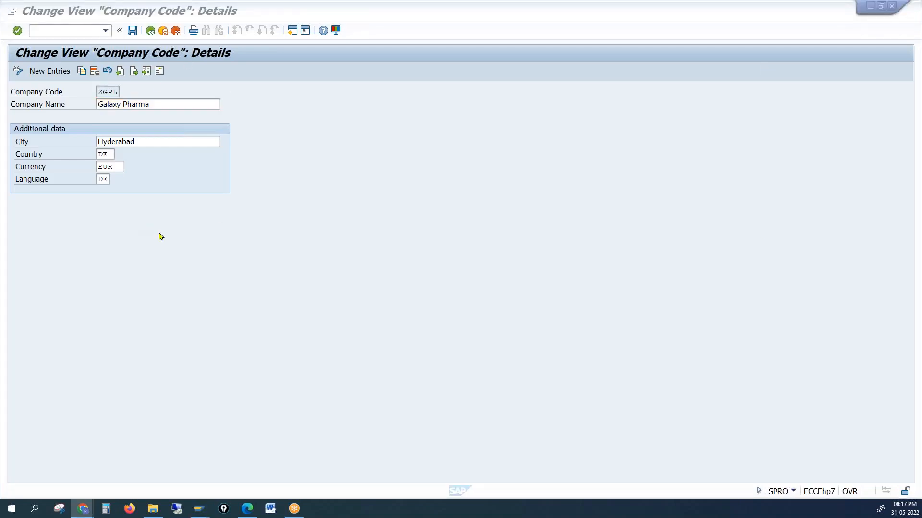
pyautogui.click(132, 33)
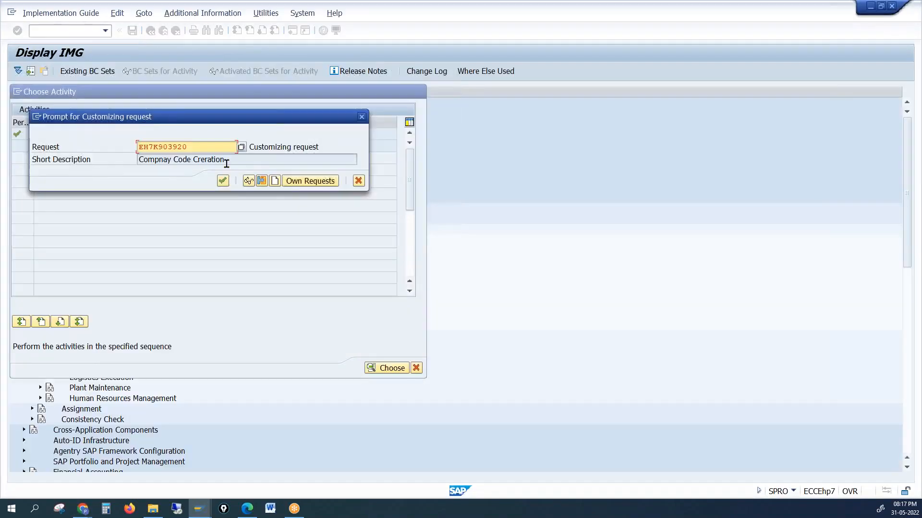
pyautogui.click(223, 180)
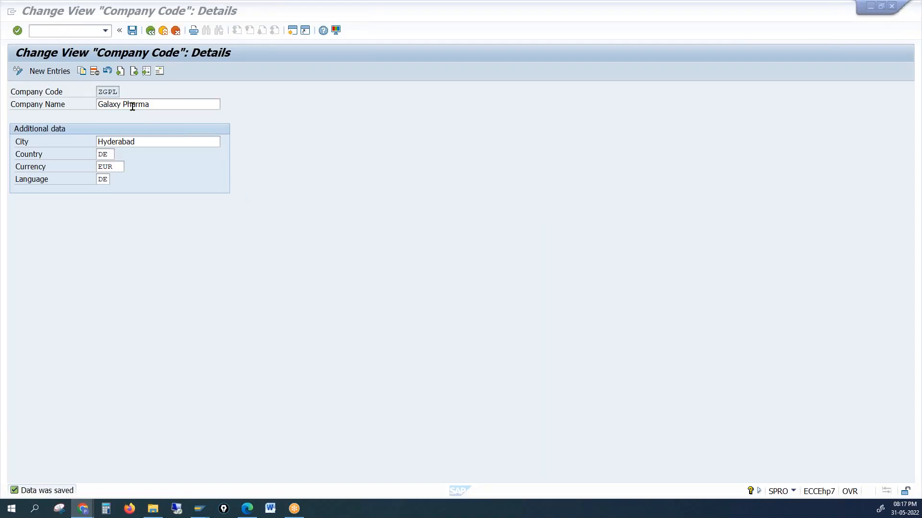
pyautogui.click(150, 32)
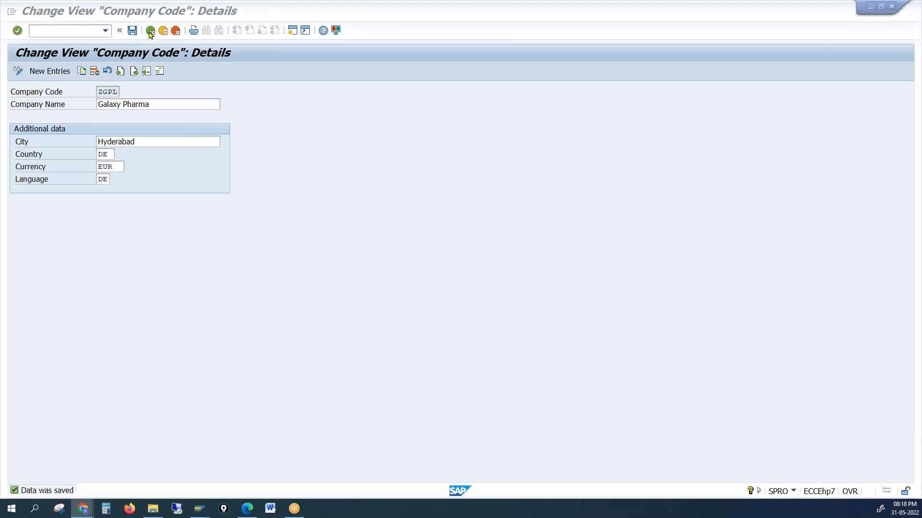
pyautogui.click(149, 32)
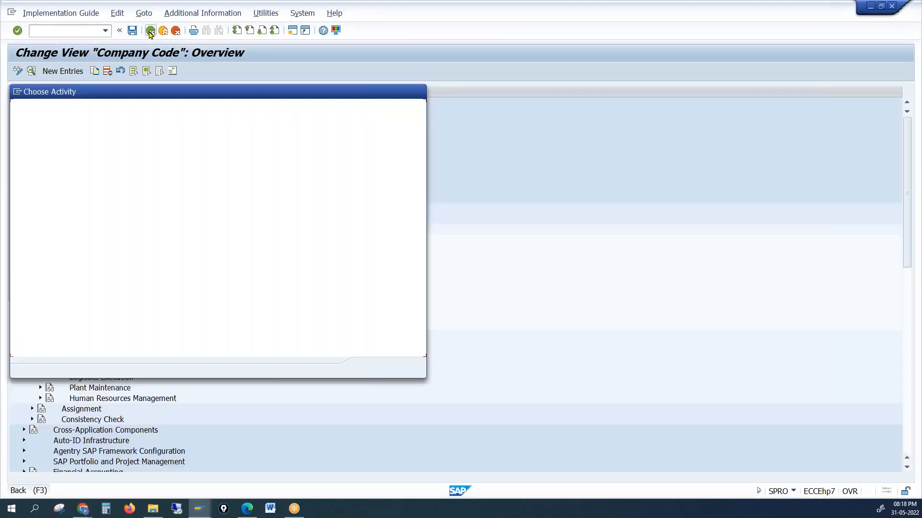
pyautogui.click(419, 92)
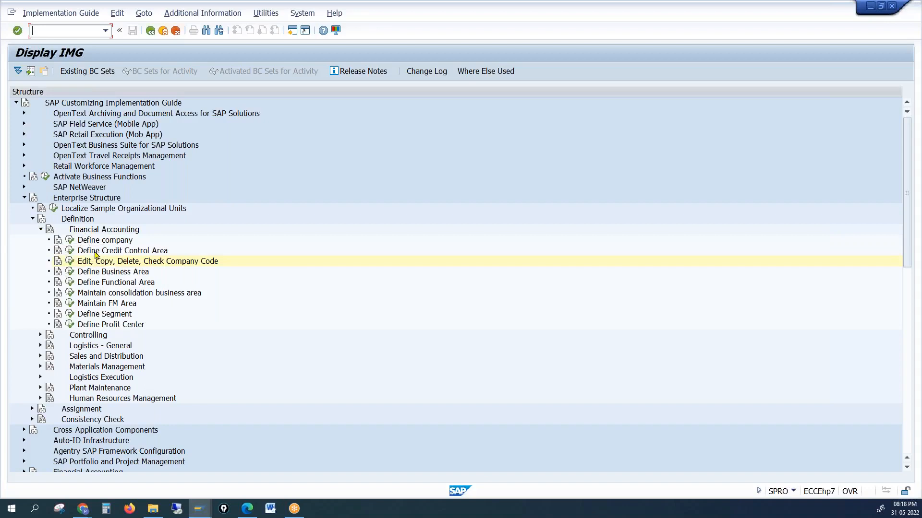
# In the enterprise structure definition for Sales and Distribution, open the activity Copy, delete, check sales organization.
pyautogui.click(41, 229)
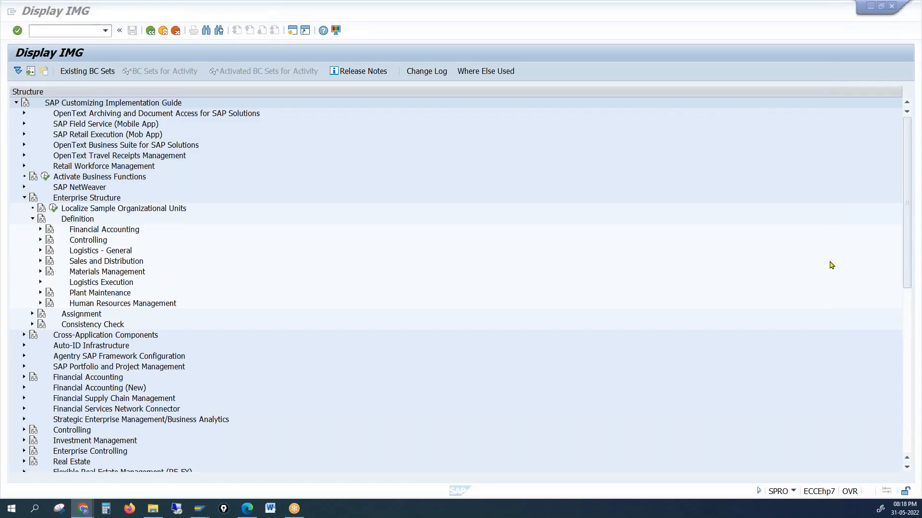
pyautogui.click(96, 263)
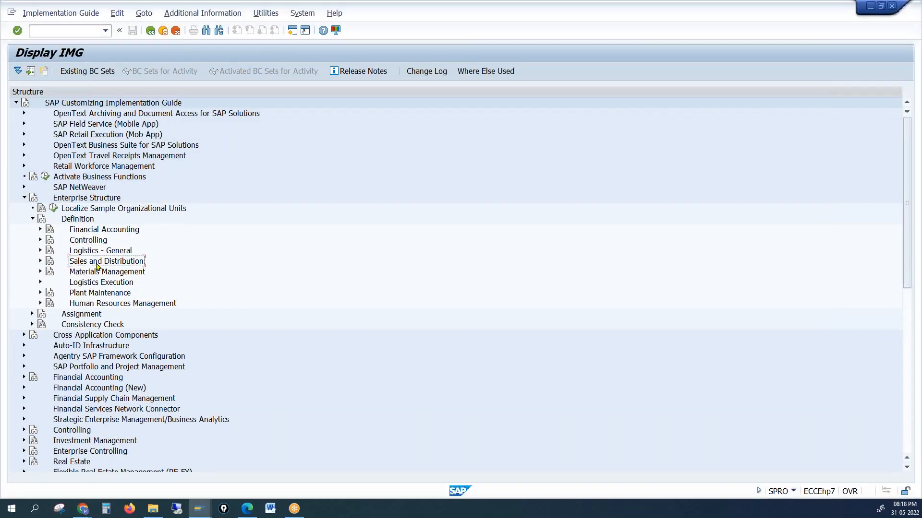
pyautogui.click(39, 262)
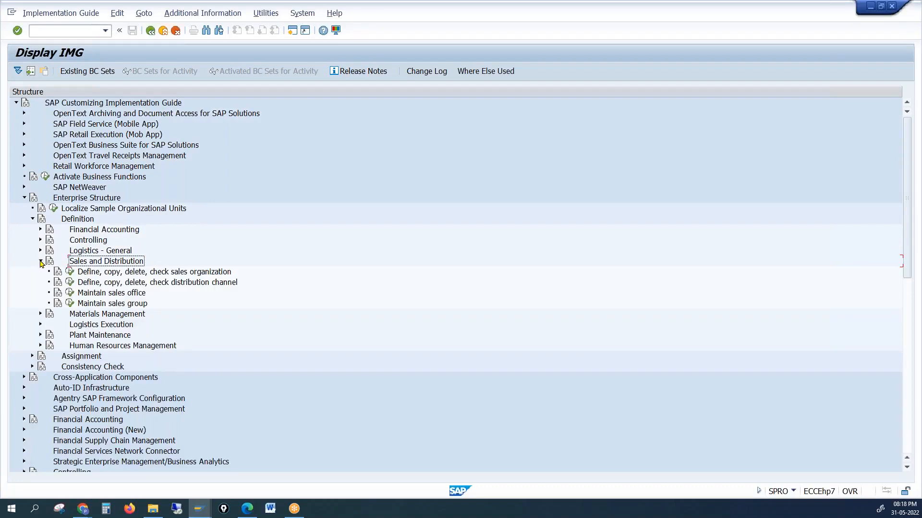
pyautogui.click(100, 277)
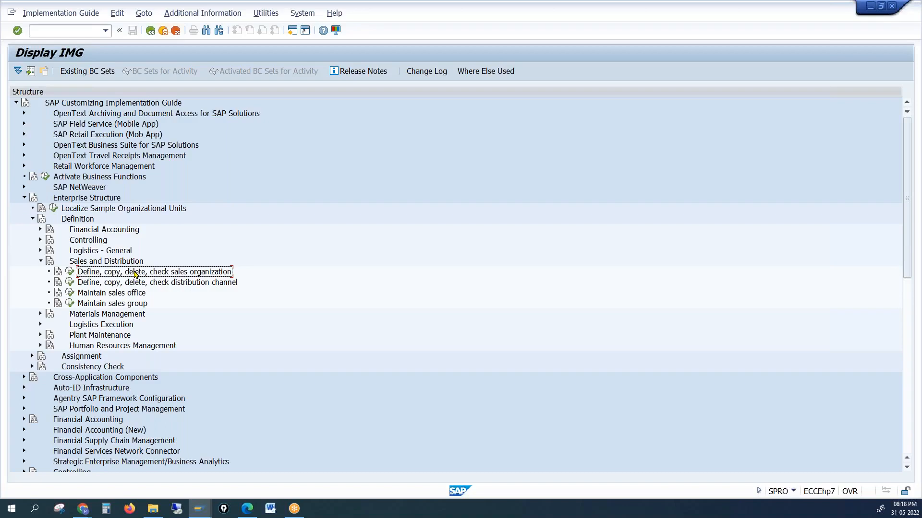
pyautogui.click(69, 274)
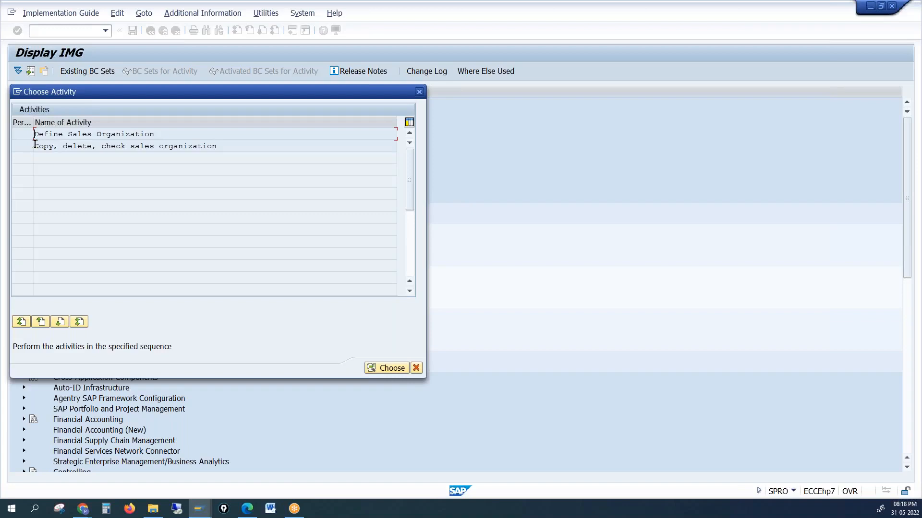
pyautogui.moveTo(35, 144); pyautogui.dragTo(70, 144)
pyautogui.click(61, 145)
pyautogui.moveTo(62, 145); pyautogui.dragTo(126, 146)
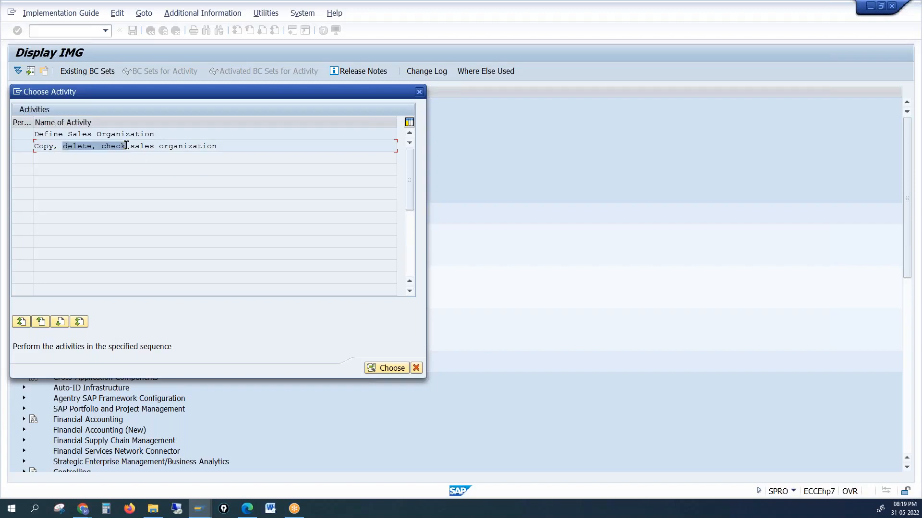
pyautogui.doubleClick(86, 145)
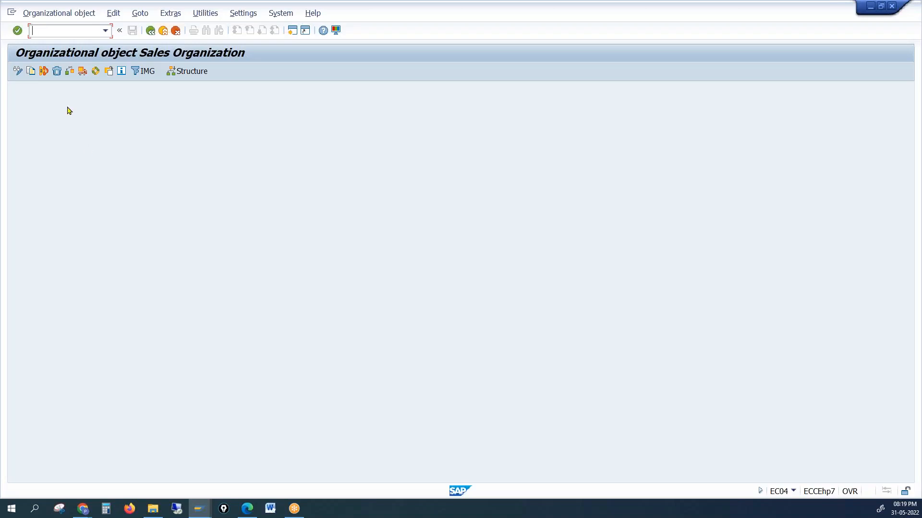
# Copy sales organization 1000 to ZGPL under customizing request EH7K903920 and check the completed activities.
pyautogui.click(31, 73)
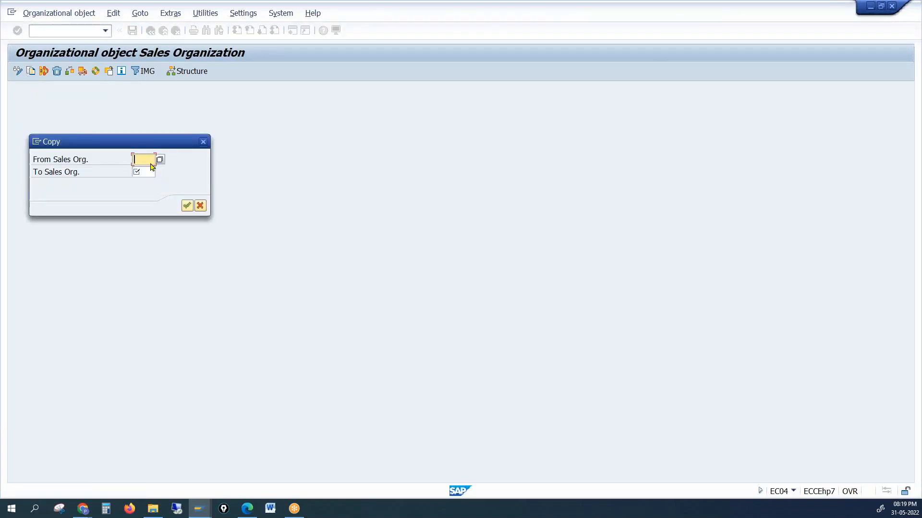
pyautogui.write('1000')
pyautogui.press('Tab')
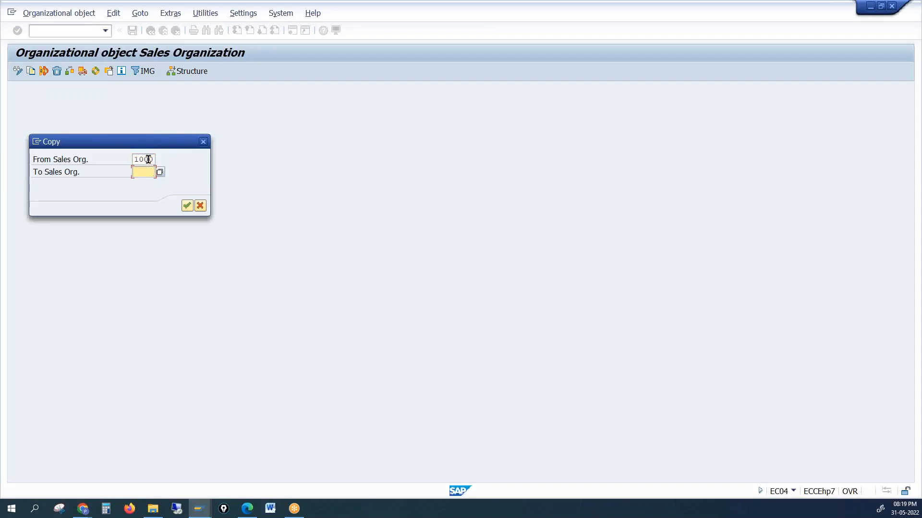
pyautogui.write('z')
pyautogui.click(150, 184)
pyautogui.moveTo(50, 173); pyautogui.dragTo(64, 172)
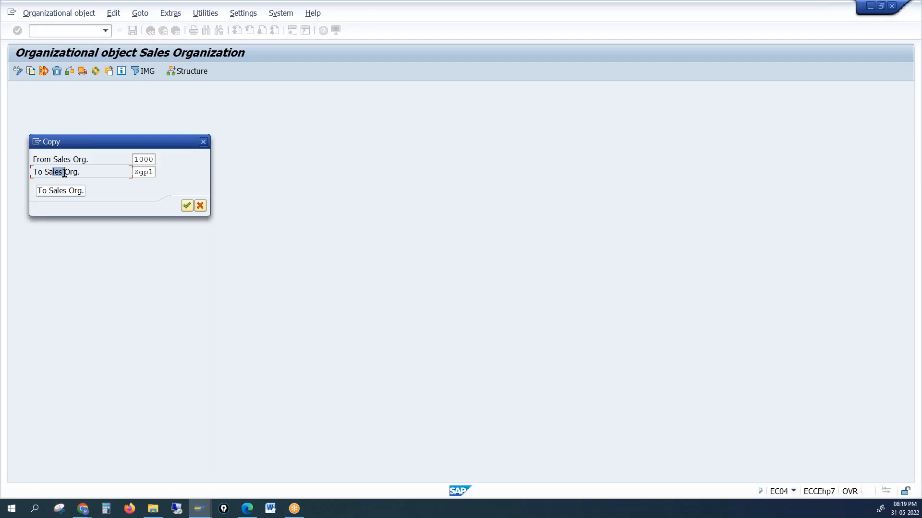
pyautogui.moveTo(134, 172); pyautogui.dragTo(151, 174)
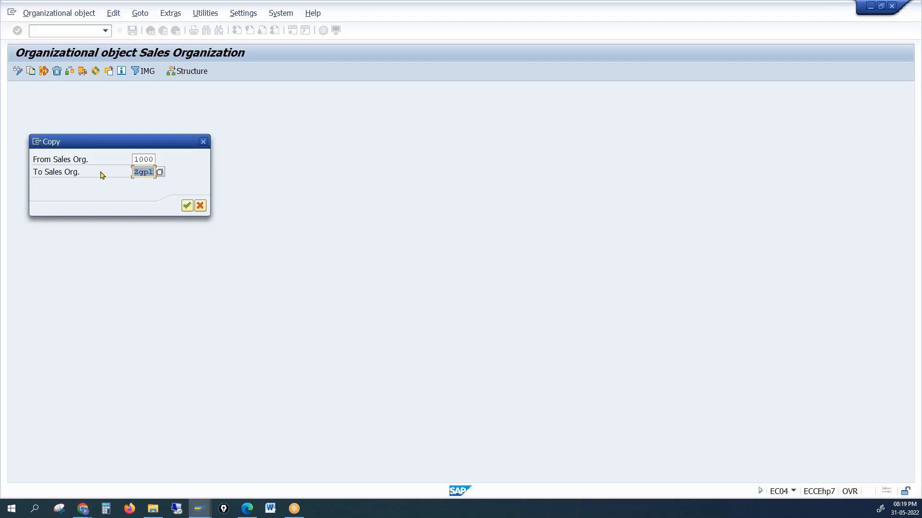
pyautogui.click(139, 172)
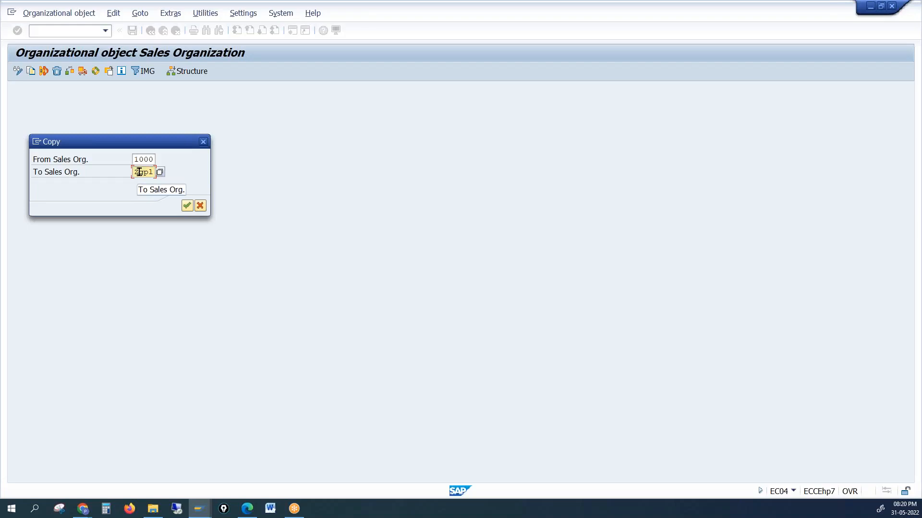
pyautogui.click(185, 206)
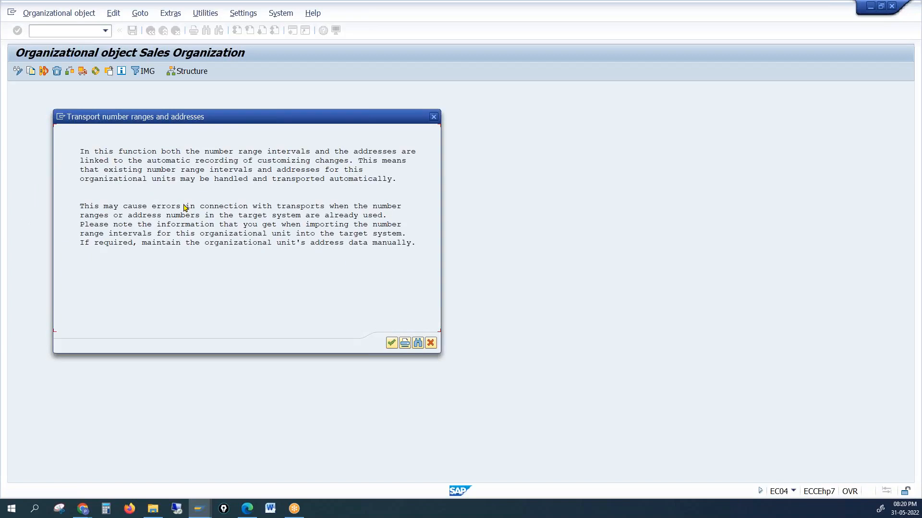
pyautogui.click(391, 343)
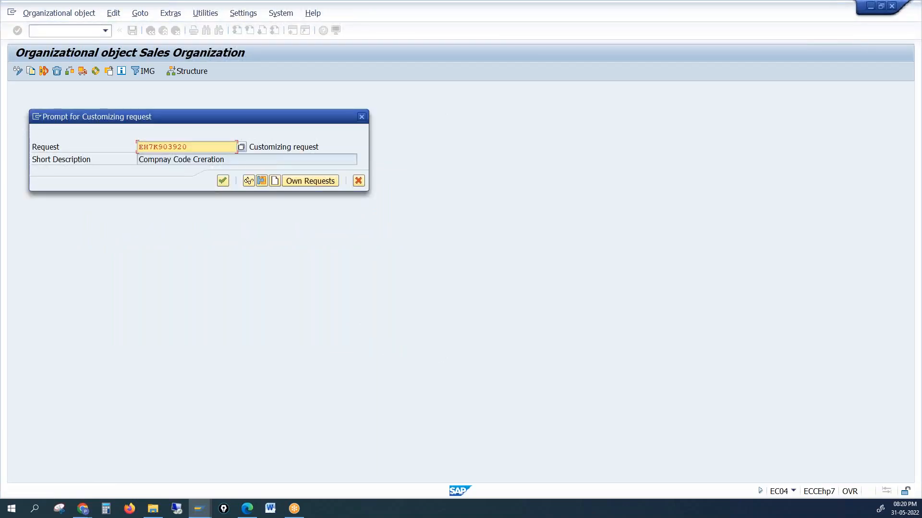
pyautogui.click(222, 181)
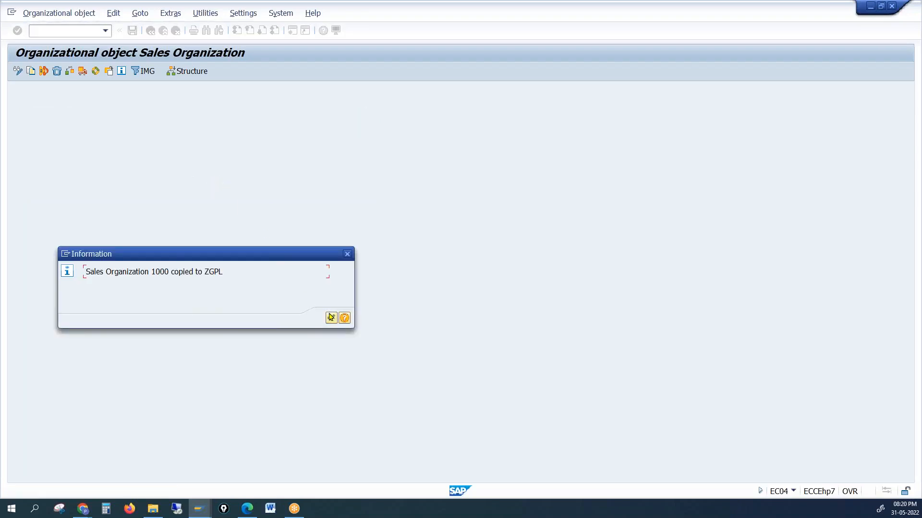
pyautogui.click(331, 317)
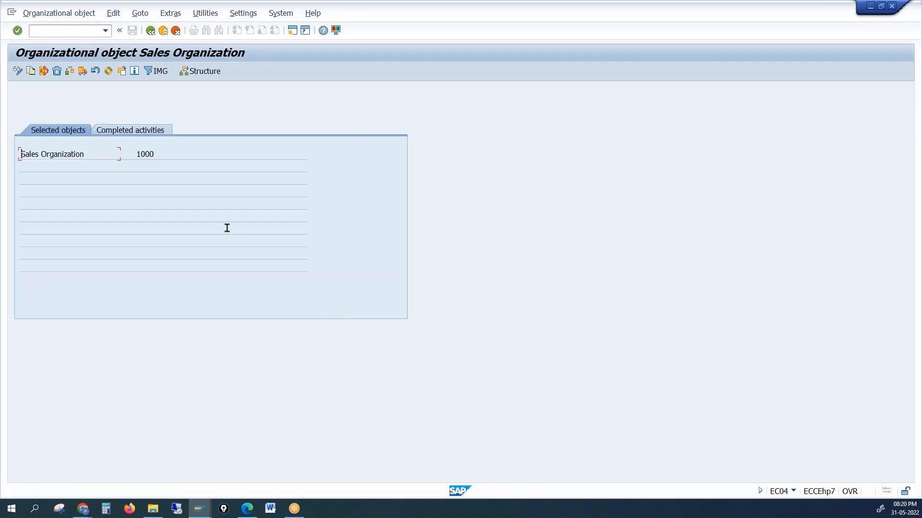
pyautogui.click(154, 131)
pyautogui.doubleClick(146, 190)
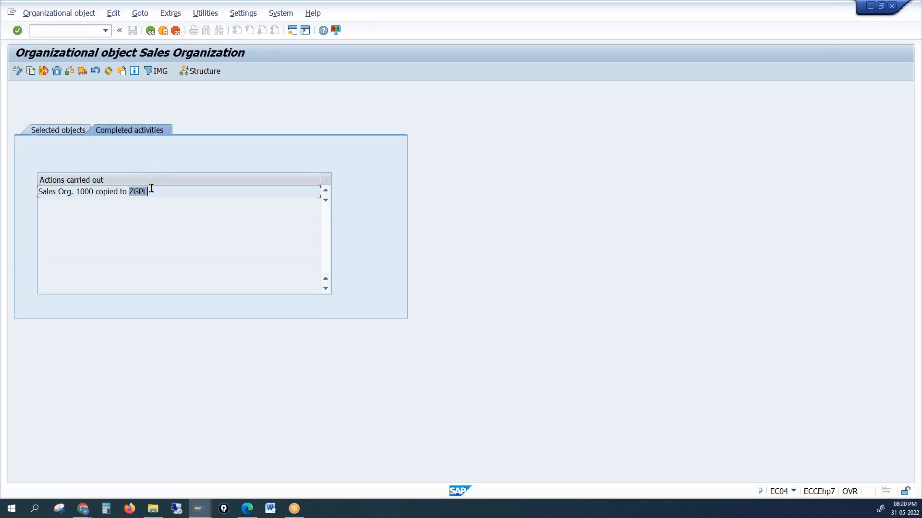
# Open the Define Sales Organization activity and position the sales organization list at ZGPL.
pyautogui.click(150, 31)
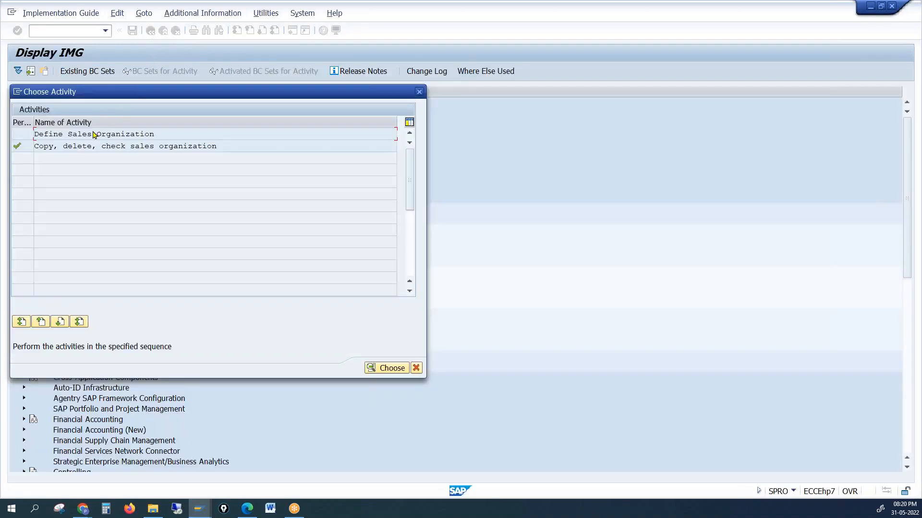
pyautogui.moveTo(63, 134); pyautogui.dragTo(118, 134)
pyautogui.doubleClick(117, 134)
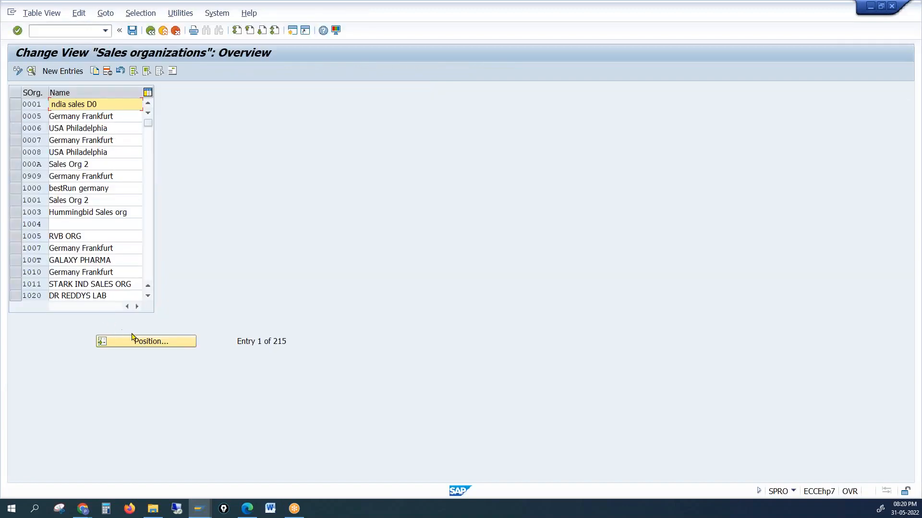
pyautogui.click(156, 341)
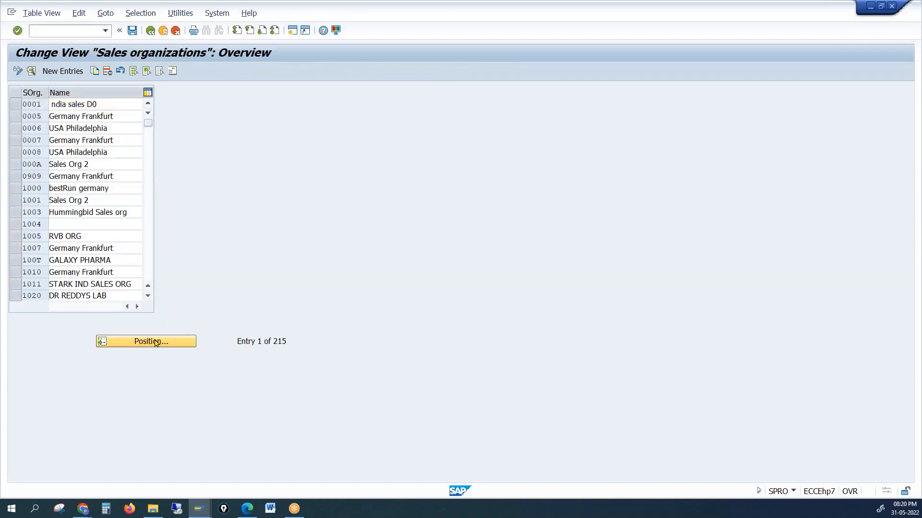
pyautogui.write('zgpl')
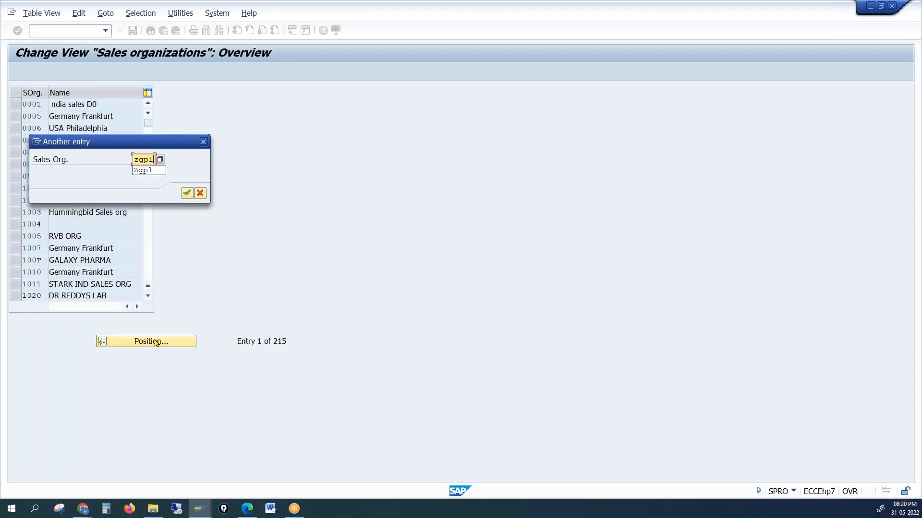
pyautogui.press('Return')
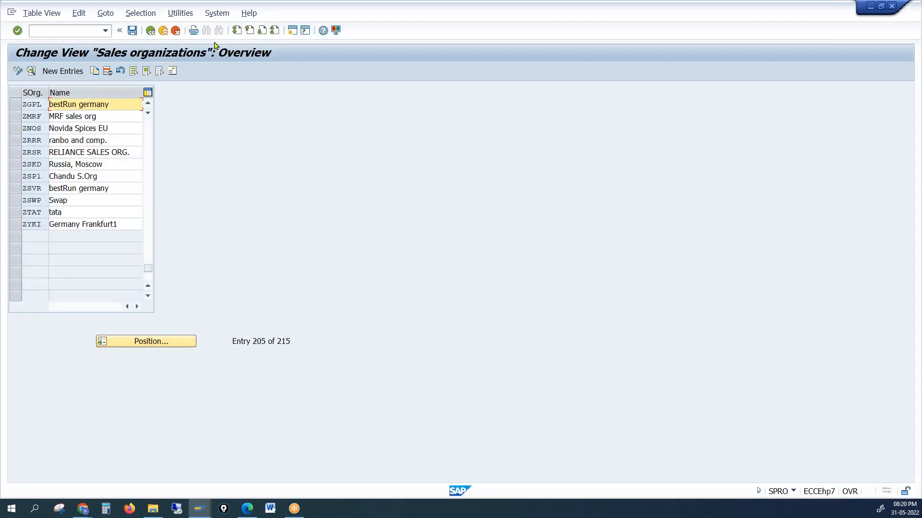
# Select the row of sales organization ZGPL and open its address for editing.
pyautogui.moveTo(110, 105); pyautogui.dragTo(44, 104)
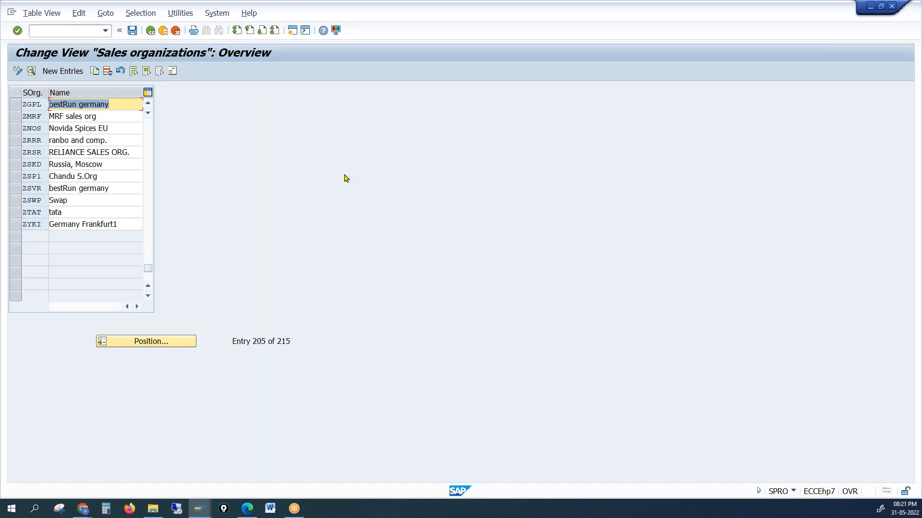
pyautogui.click(172, 71)
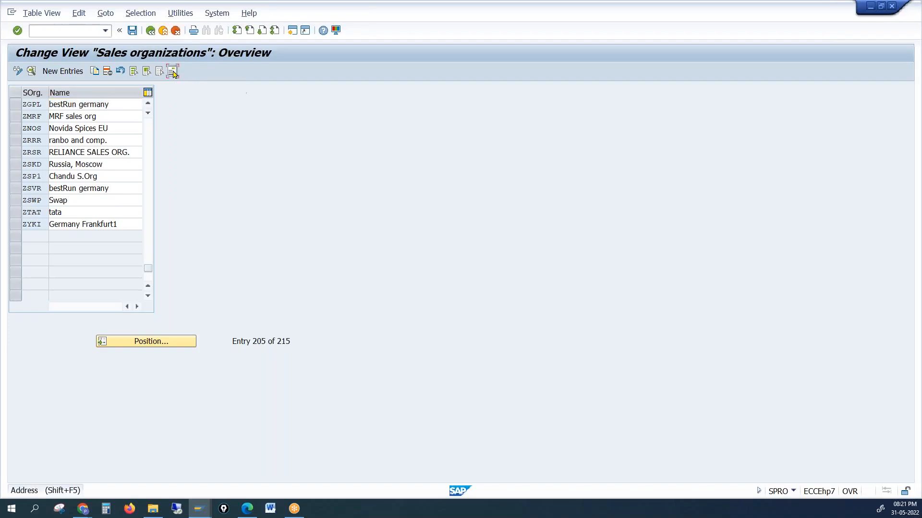
pyautogui.click(14, 106)
pyautogui.click(172, 72)
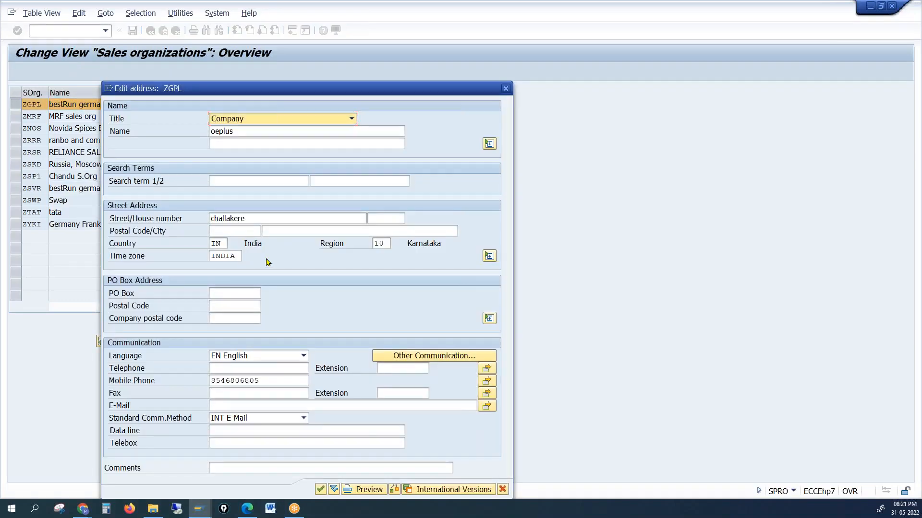
# Close the address of sales organization ZGPL and open its detail view.
pyautogui.click(505, 89)
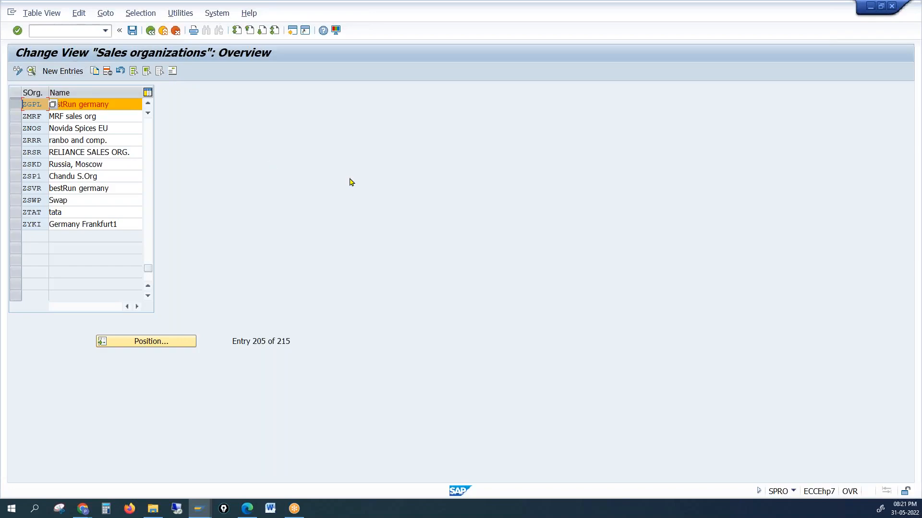
pyautogui.moveTo(117, 103); pyautogui.dragTo(48, 103)
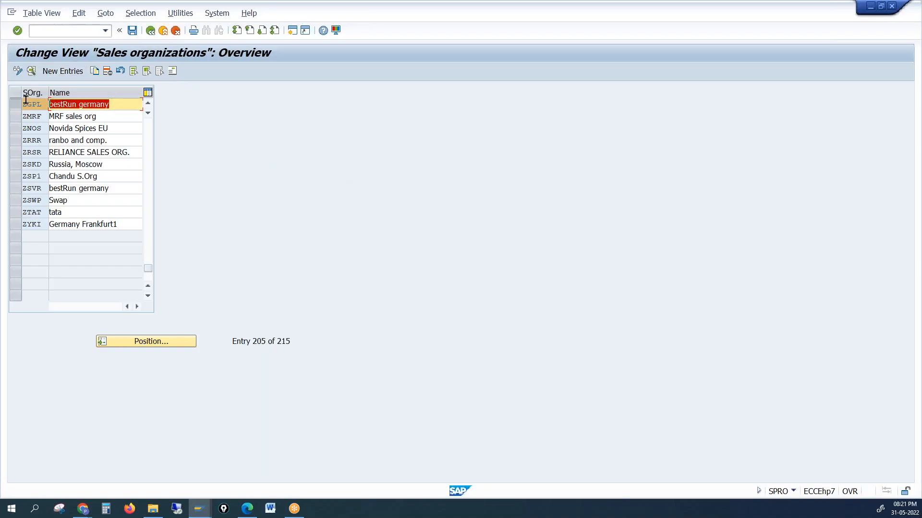
pyautogui.click(31, 72)
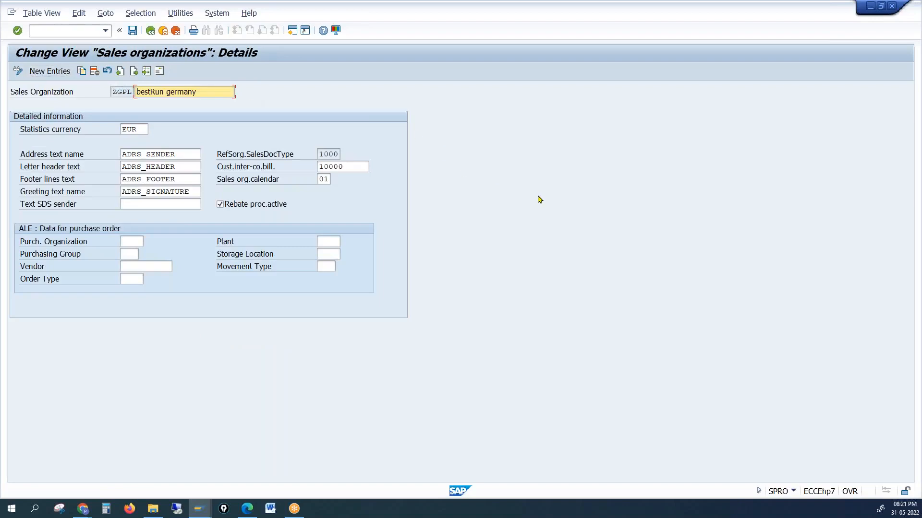
# Examine the sales organization calendar assigned in the detailed information of ZGPL.
pyautogui.click(319, 178)
pyautogui.doubleClick(319, 179)
pyautogui.click(253, 181)
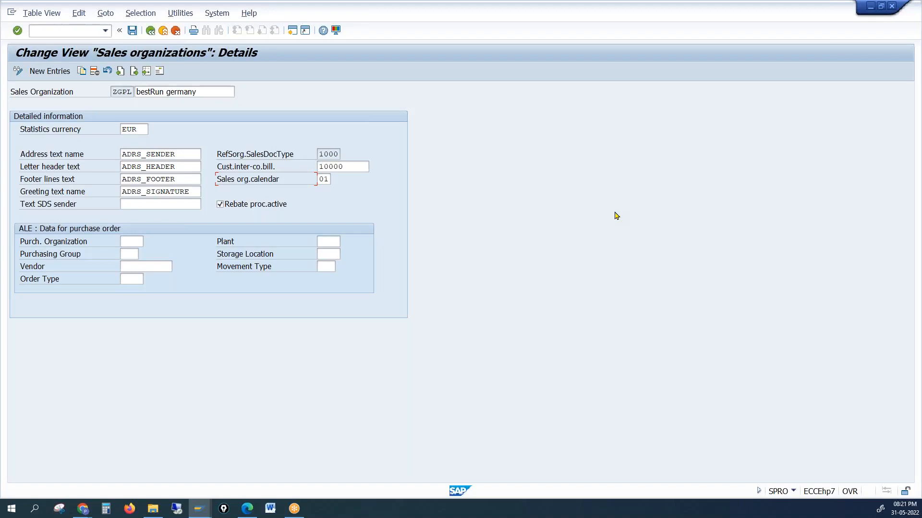
pyautogui.hotkey('alt', 'Tab')
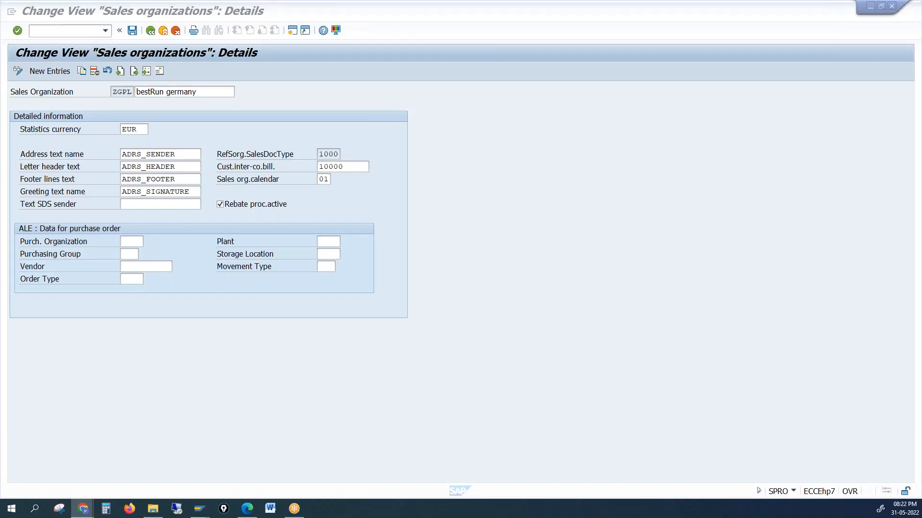
pyautogui.click(602, 256)
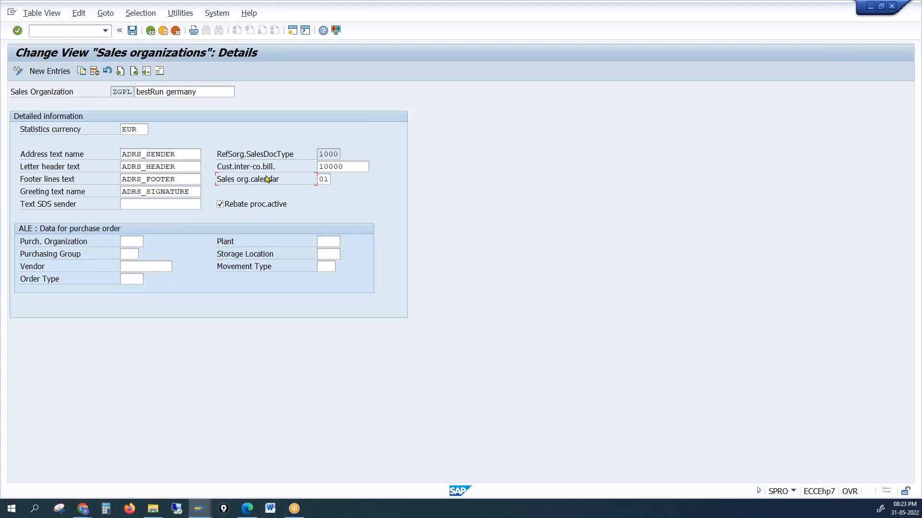
pyautogui.doubleClick(323, 181)
pyautogui.click(239, 186)
pyautogui.hotkey('alt', 'Tab')
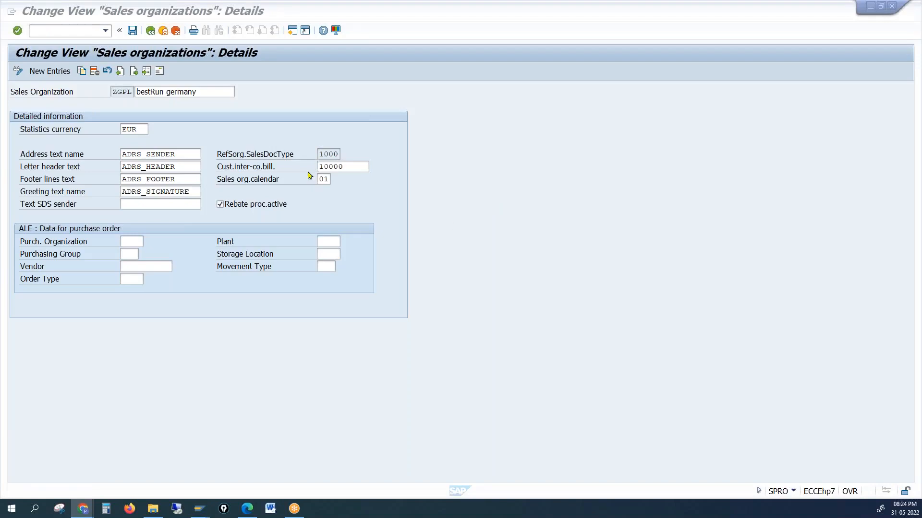
pyautogui.click(329, 176)
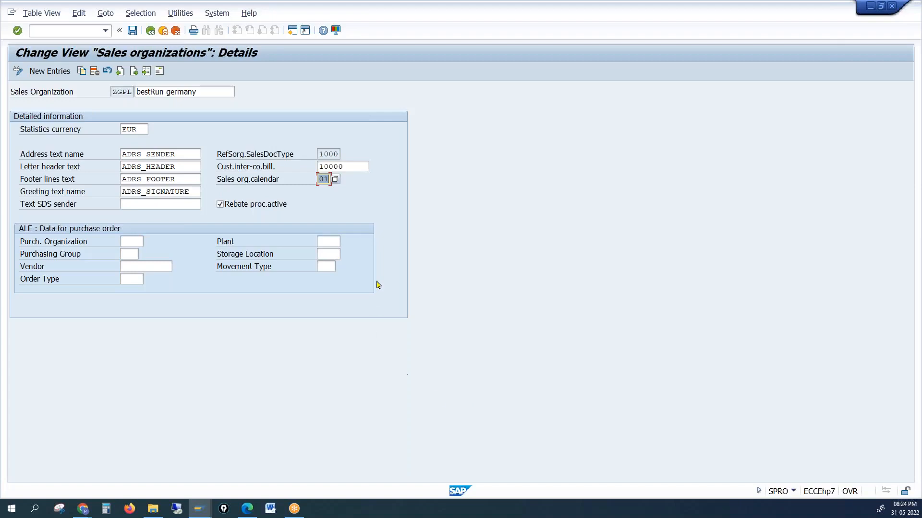
# Open an additional SAP session and start the calendar transaction SCAL.
pyautogui.click(293, 31)
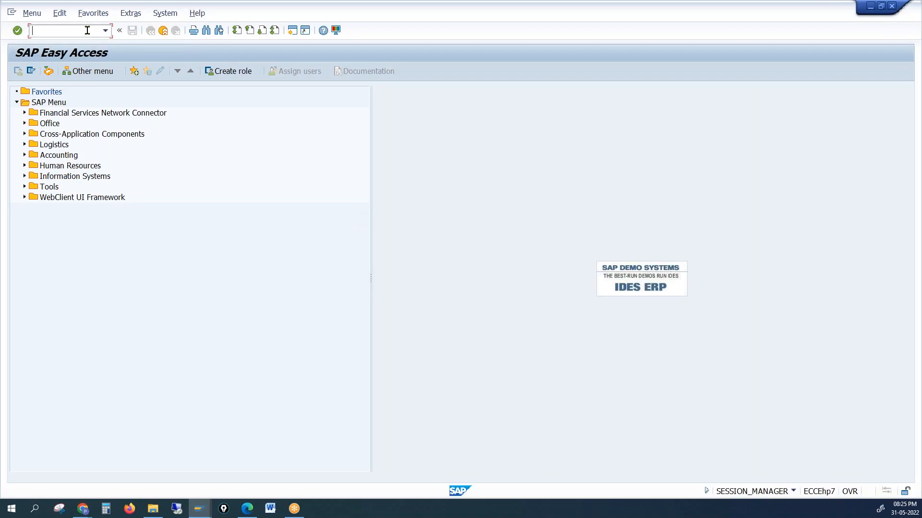
pyautogui.write('scal')
pyautogui.press('Return')
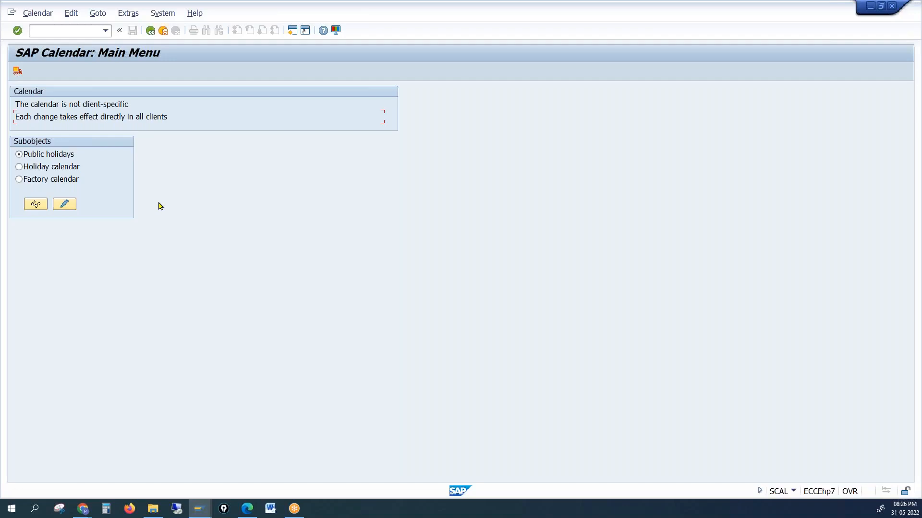
# Open the public holidays for maintenance, view the type choices for a new holiday, and return to the calendar main menu.
pyautogui.click(67, 205)
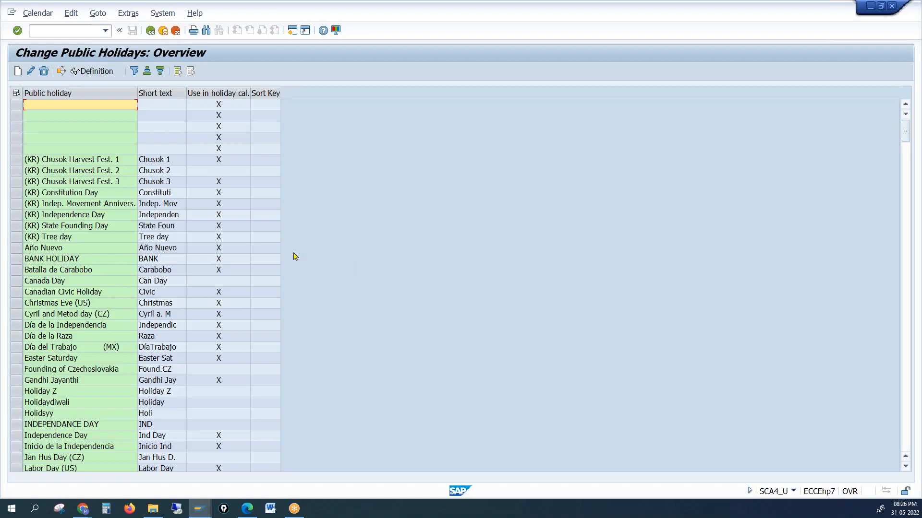
pyautogui.click(18, 72)
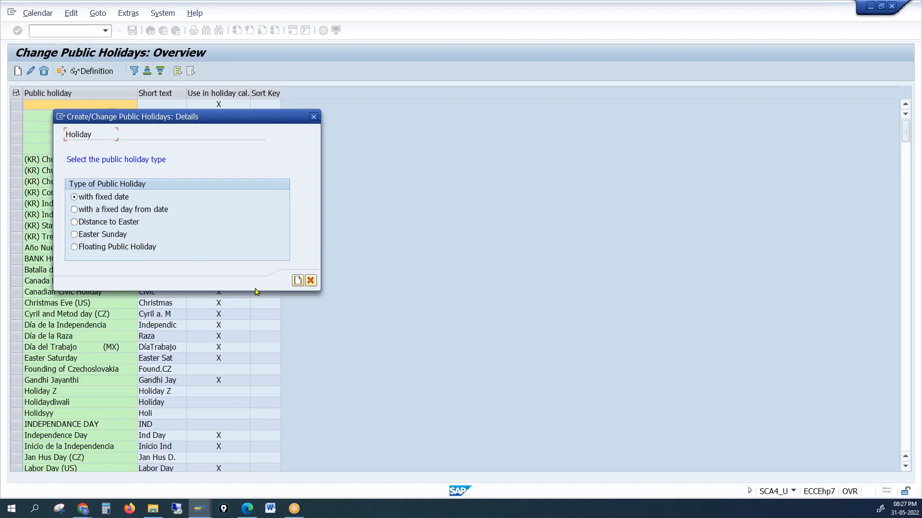
pyautogui.click(310, 281)
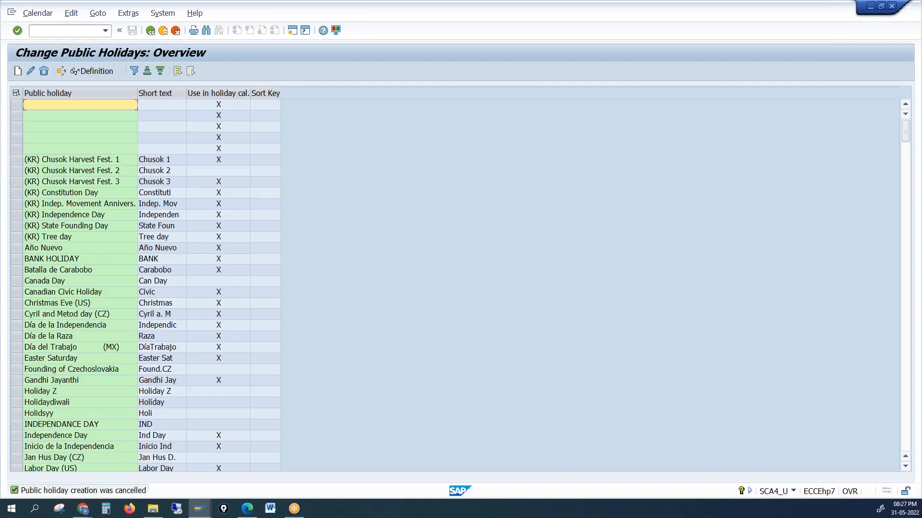
pyautogui.hotkey('alt', 'Tab')
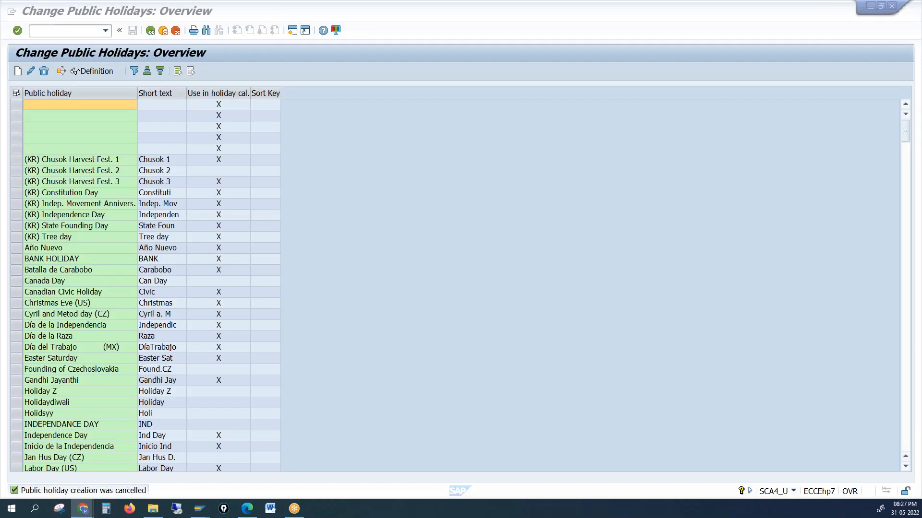
pyautogui.click(150, 31)
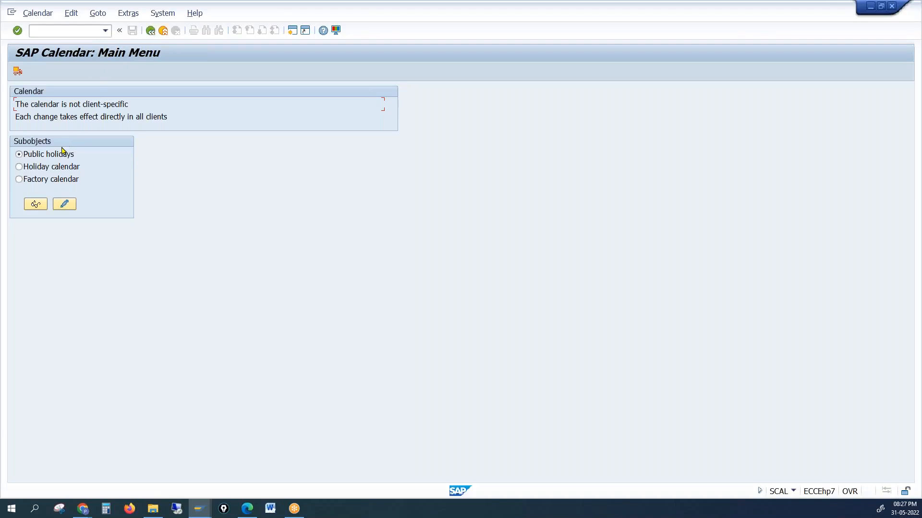
# Open the details of holiday calendar 01, Schleswig-Holstein, in change mode.
pyautogui.click(22, 168)
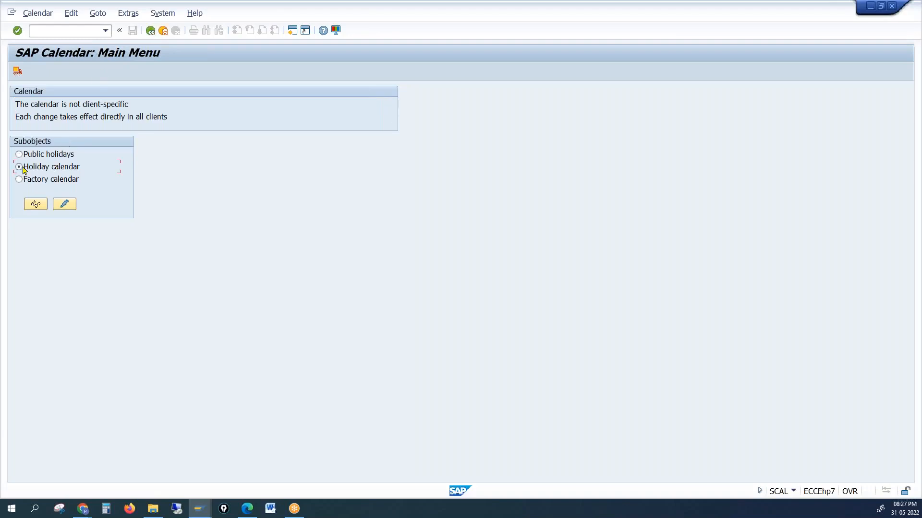
pyautogui.click(64, 205)
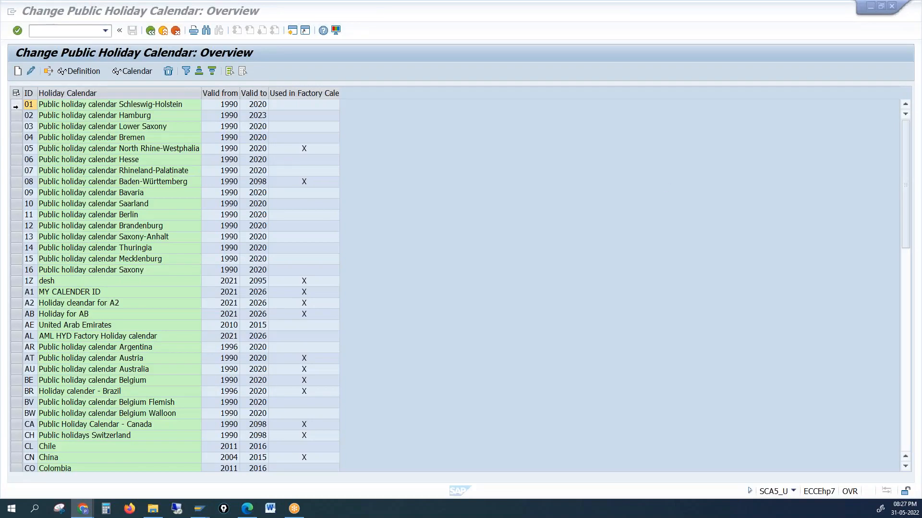
pyautogui.click(16, 107)
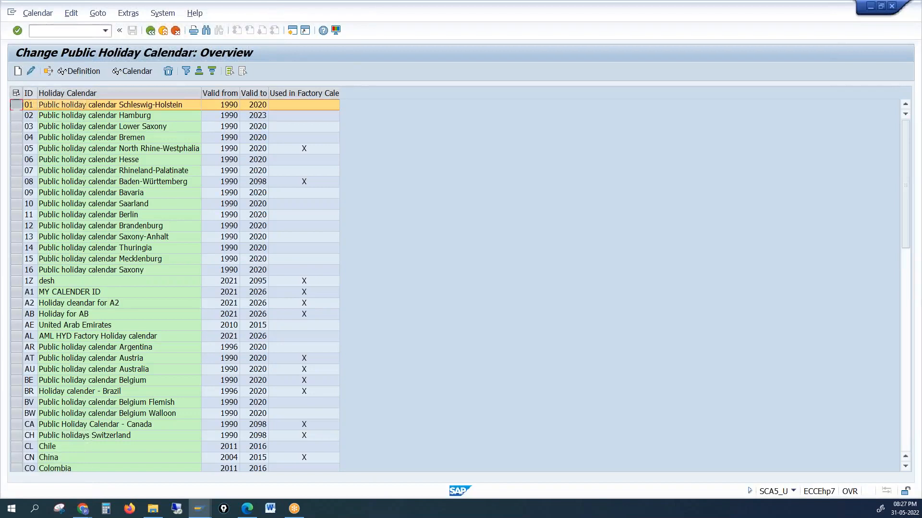
pyautogui.click(31, 72)
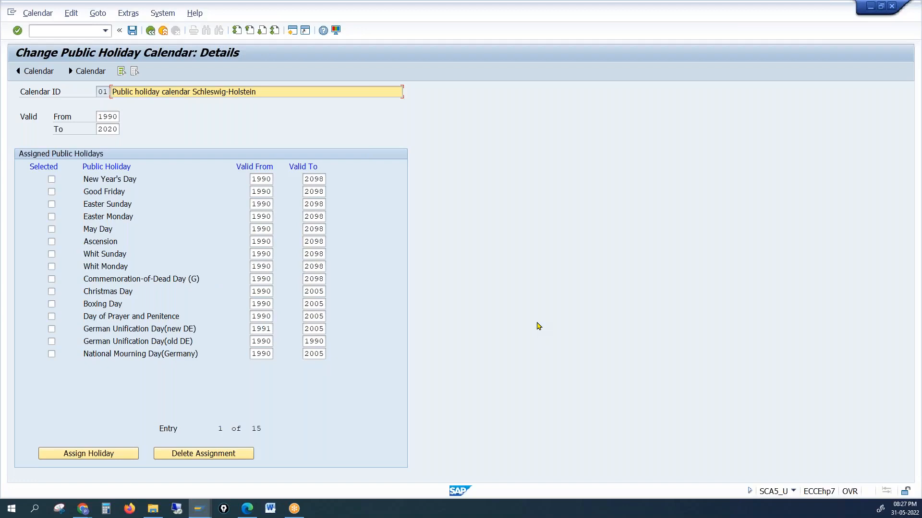
# View the public holidays offered for assignment to holiday calendar 01 and return to the calendar main menu.
pyautogui.click(85, 455)
pyautogui.click(83, 215)
pyautogui.click(237, 343)
pyautogui.click(152, 31)
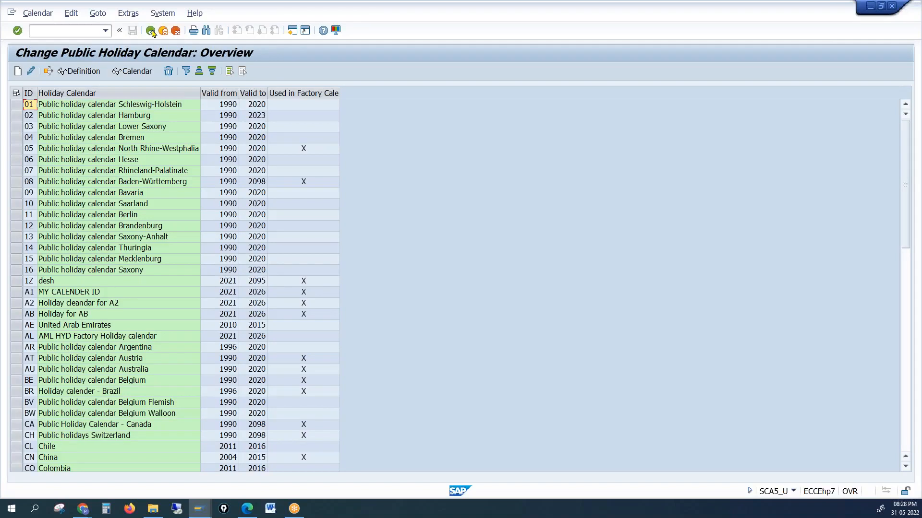
pyautogui.click(151, 31)
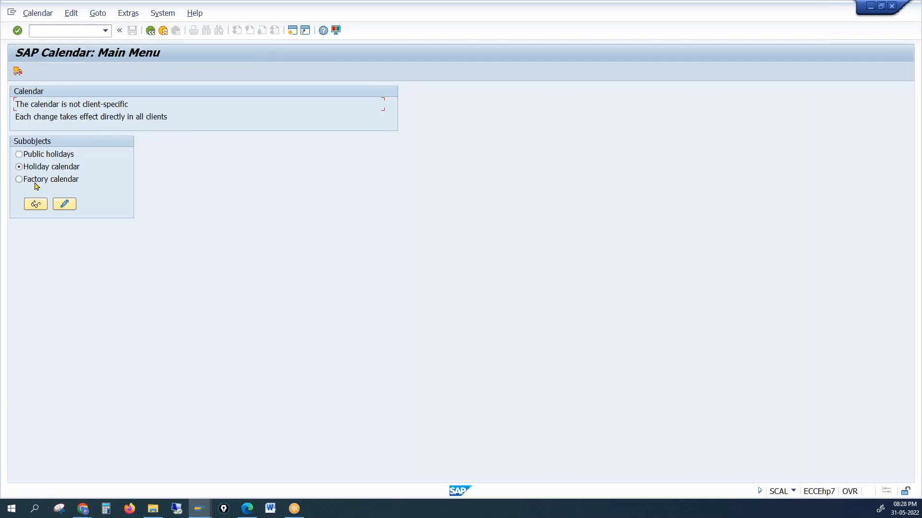
# Open the details of factory calendar 01, Germany standard, in change mode.
pyautogui.click(37, 155)
pyautogui.click(29, 181)
pyautogui.click(64, 204)
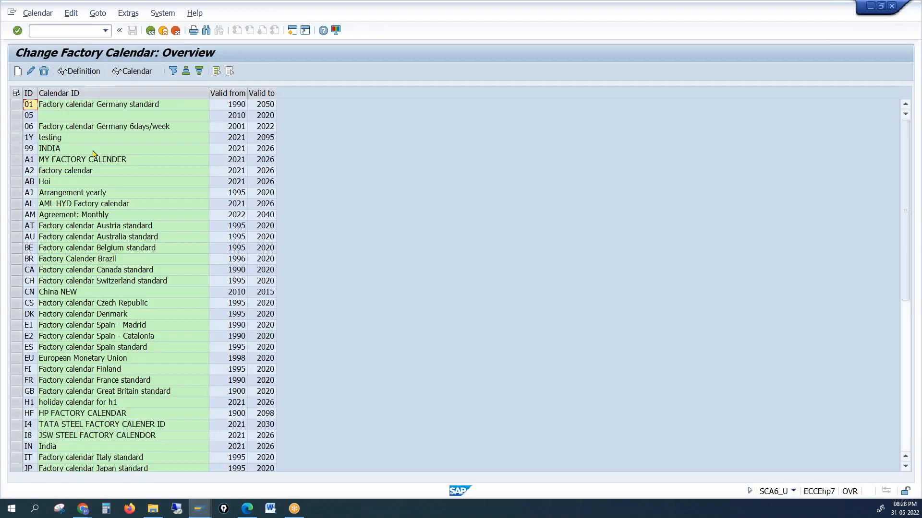
pyautogui.click(15, 104)
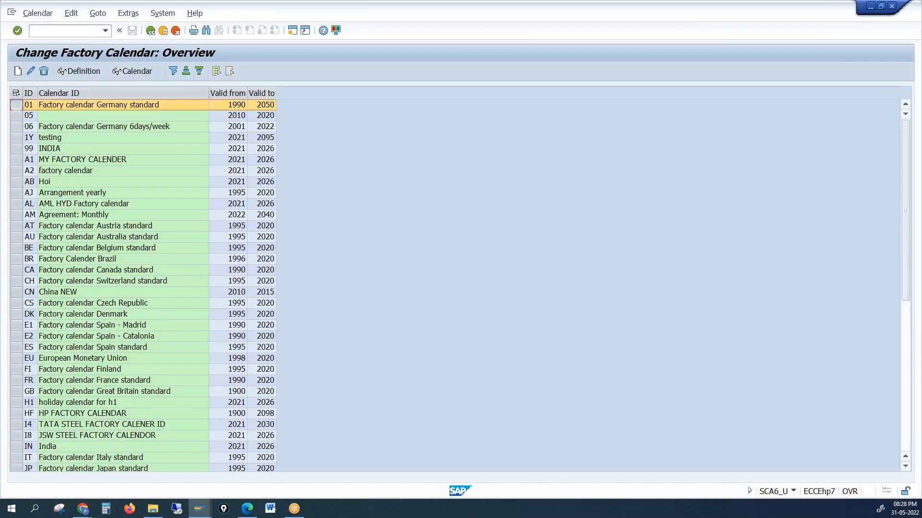
pyautogui.click(32, 72)
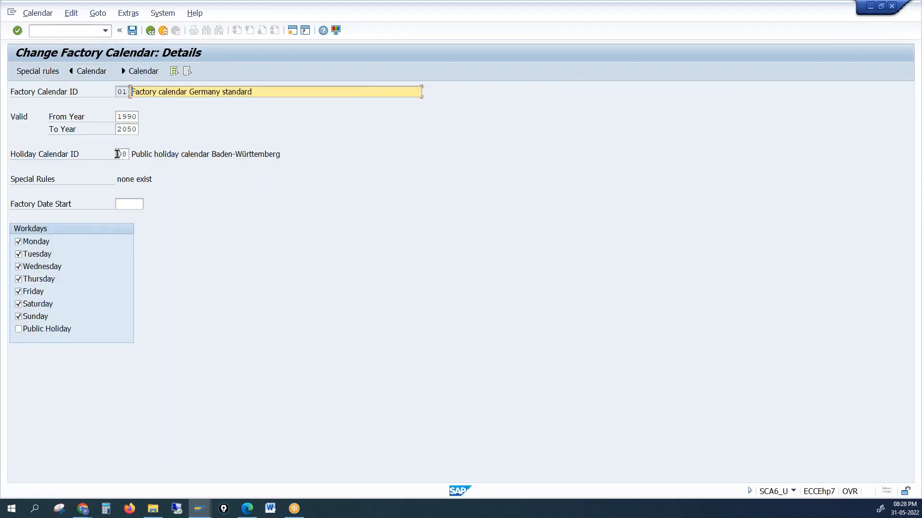
# Review the factory calendar's holiday calendar ID, validity years and factory date start, and return to the calendar main menu.
pyautogui.click(118, 154)
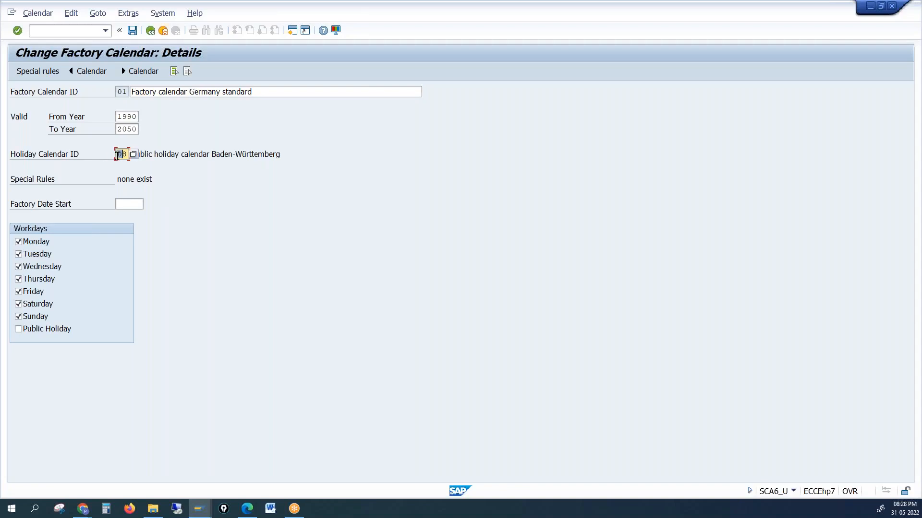
pyautogui.click(124, 118)
pyautogui.click(123, 129)
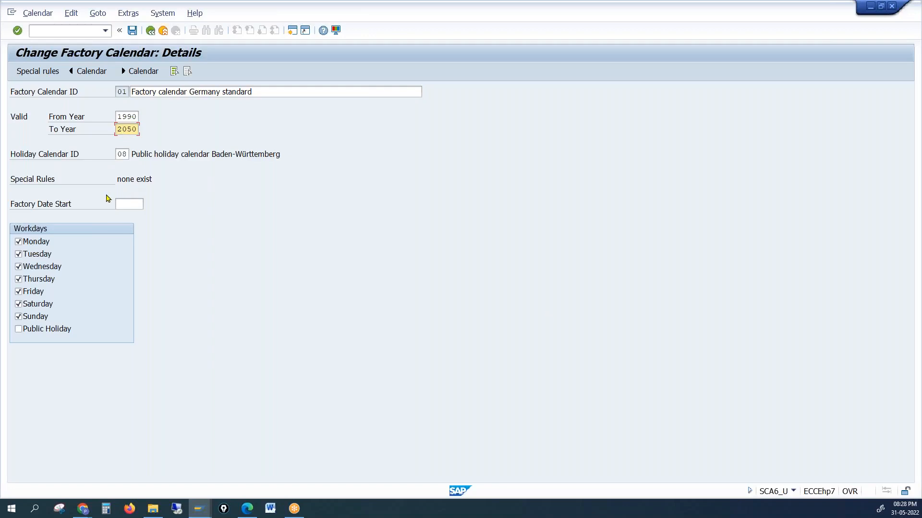
pyautogui.click(130, 205)
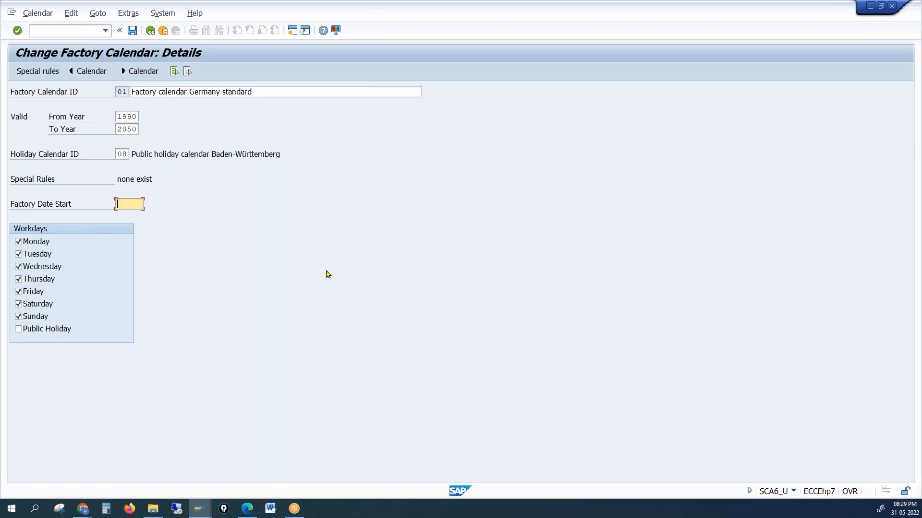
pyautogui.click(150, 37)
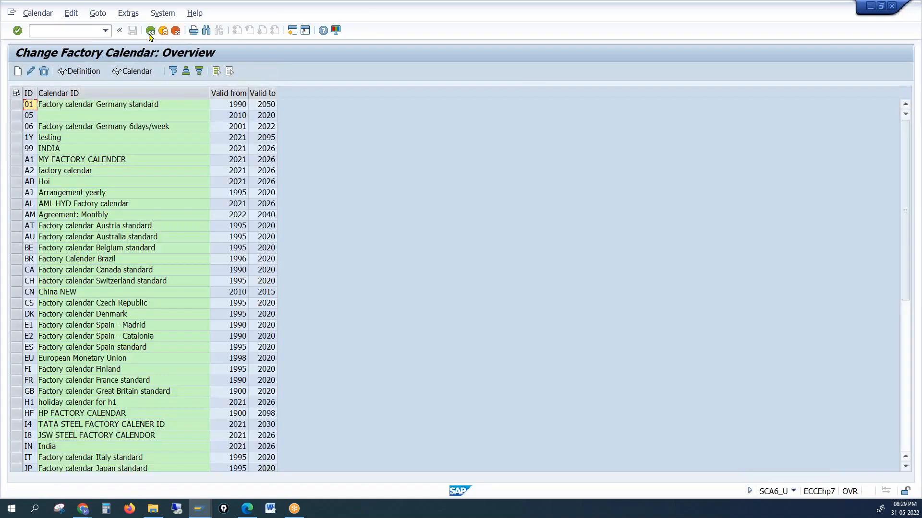
pyautogui.click(150, 37)
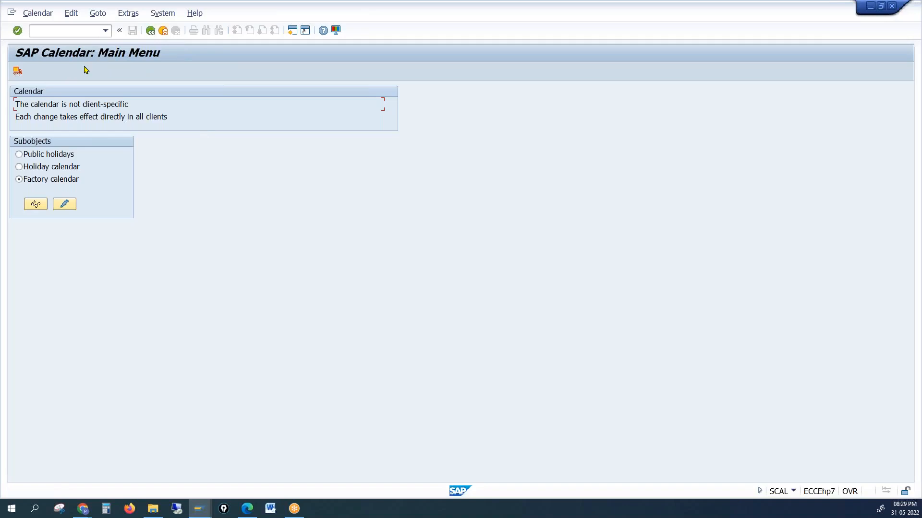
# Switch to the session with the ZGPL details and list the possible entries for the sales organization calendar.
pyautogui.moveTo(198, 512)
pyautogui.click(191, 477)
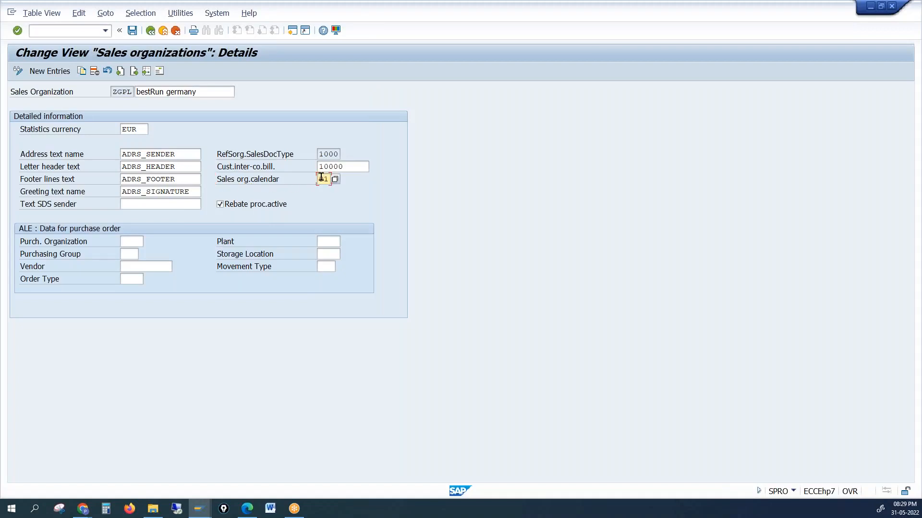
pyautogui.press('F4')
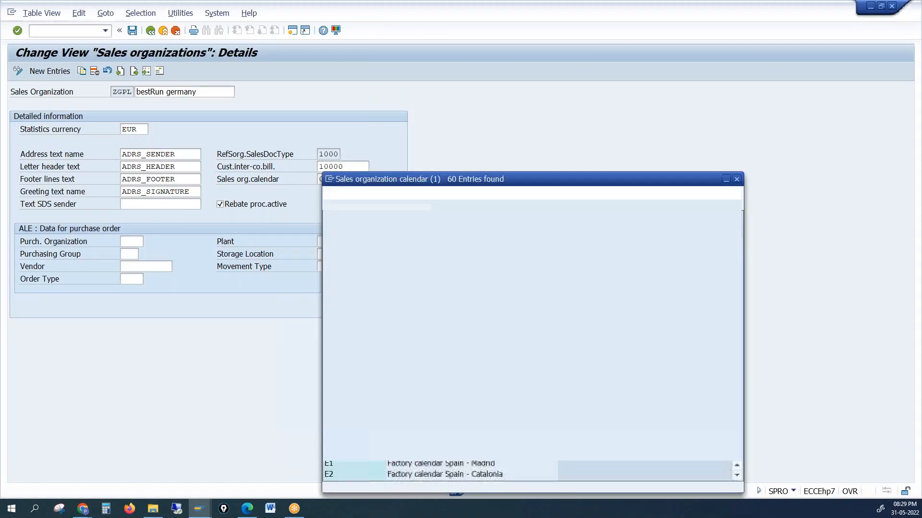
pyautogui.click(410, 245)
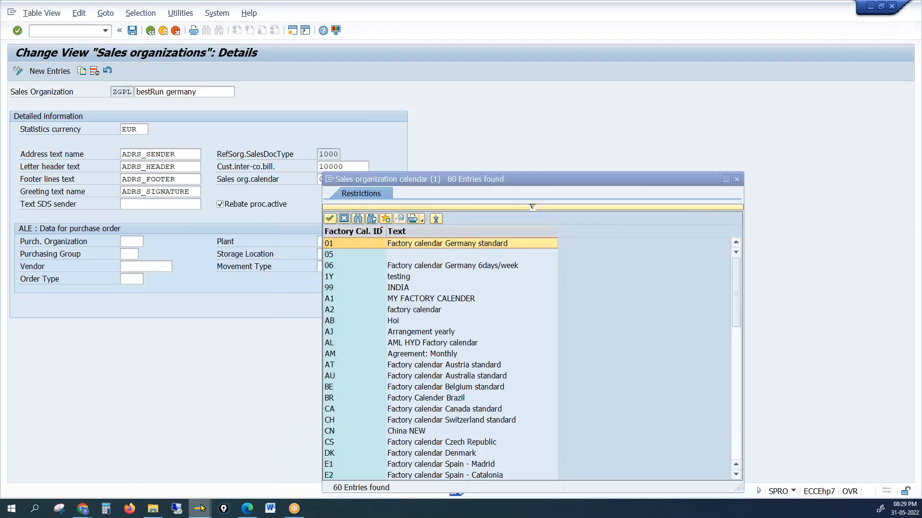
# Return to the SCAL session, open the factory calendar overview in change mode, and locate the Germany standard calendar.
pyautogui.moveTo(207, 510)
pyautogui.click(232, 465)
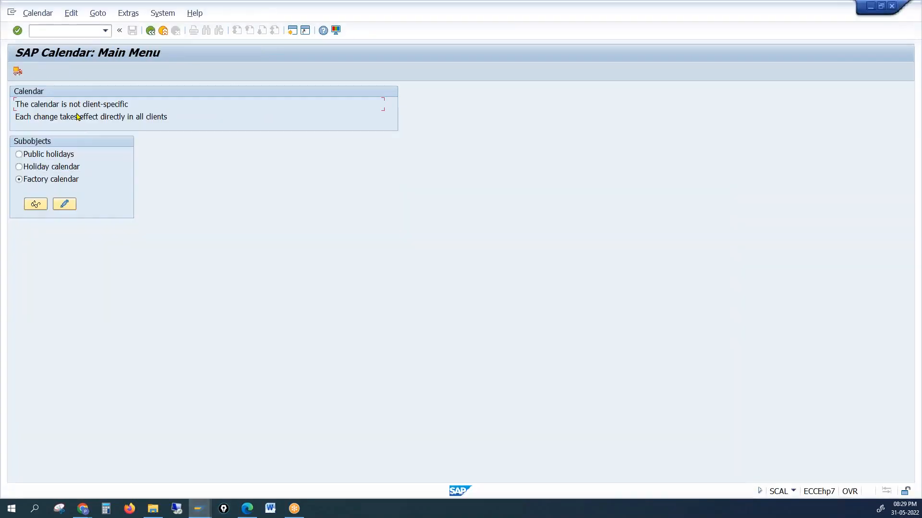
pyautogui.click(64, 204)
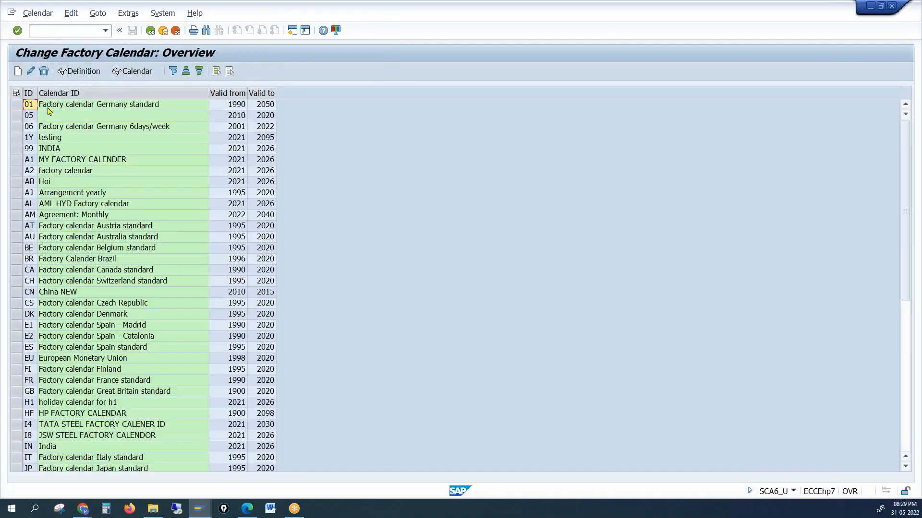
pyautogui.click(46, 107)
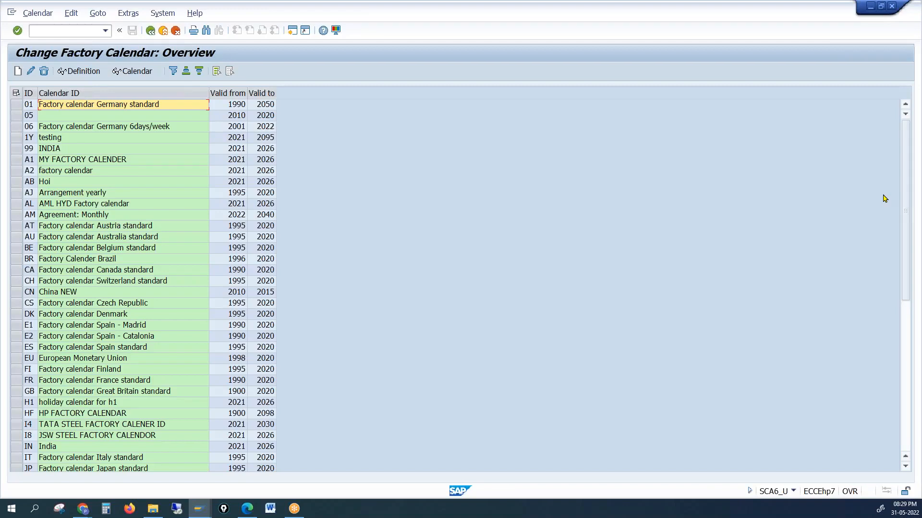
# Return to the session with the ZGPL details, dismiss the calendar value list, and save the sales organization.
pyautogui.click(201, 510)
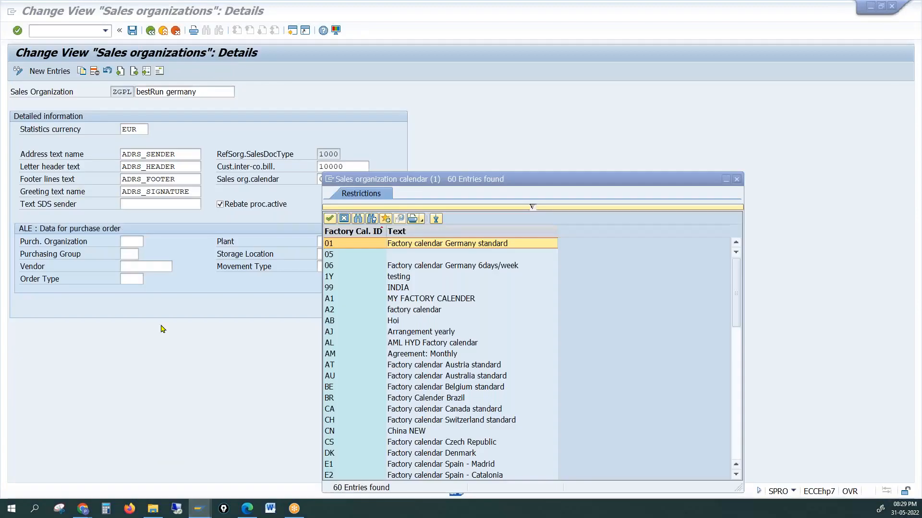
pyautogui.click(148, 468)
pyautogui.click(736, 180)
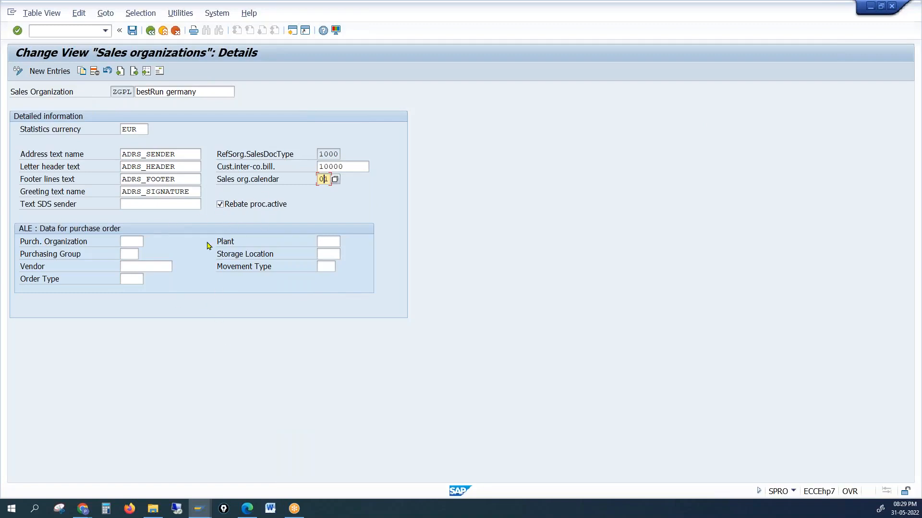
pyautogui.click(133, 30)
# Leave the sales organization maintenance and its activity selection to return to the IMG structure.
pyautogui.click(150, 31)
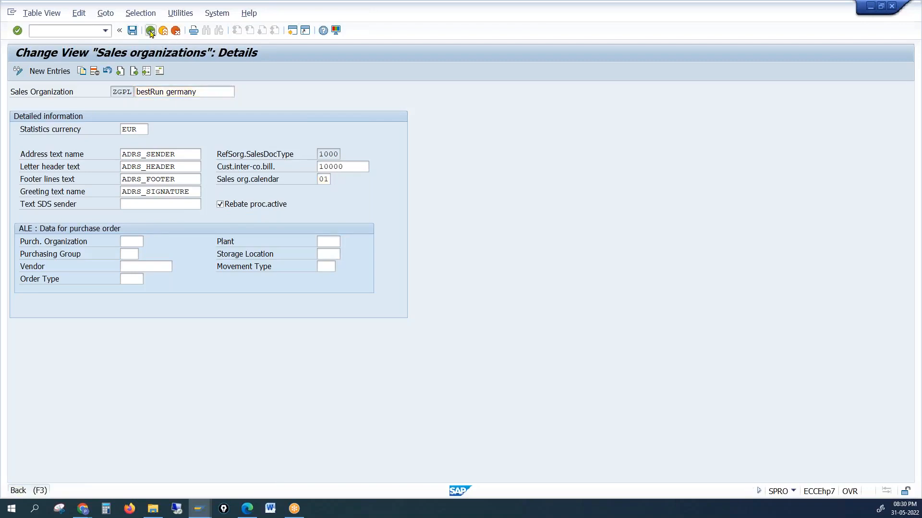
pyautogui.click(151, 30)
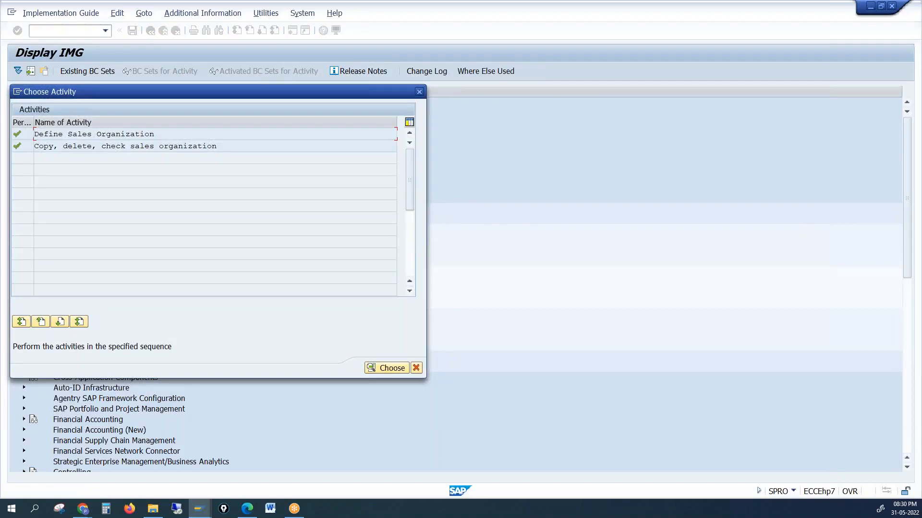
pyautogui.hotkey('alt', 'Tab')
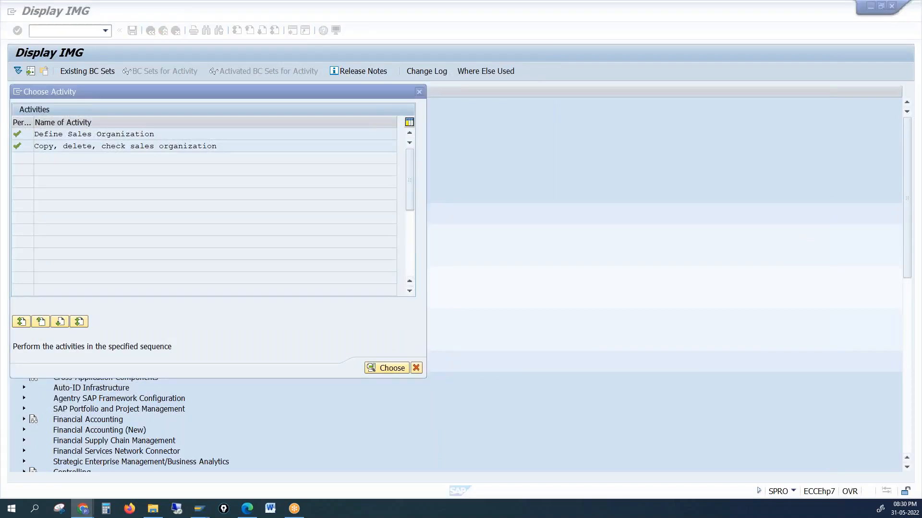
pyautogui.click(418, 92)
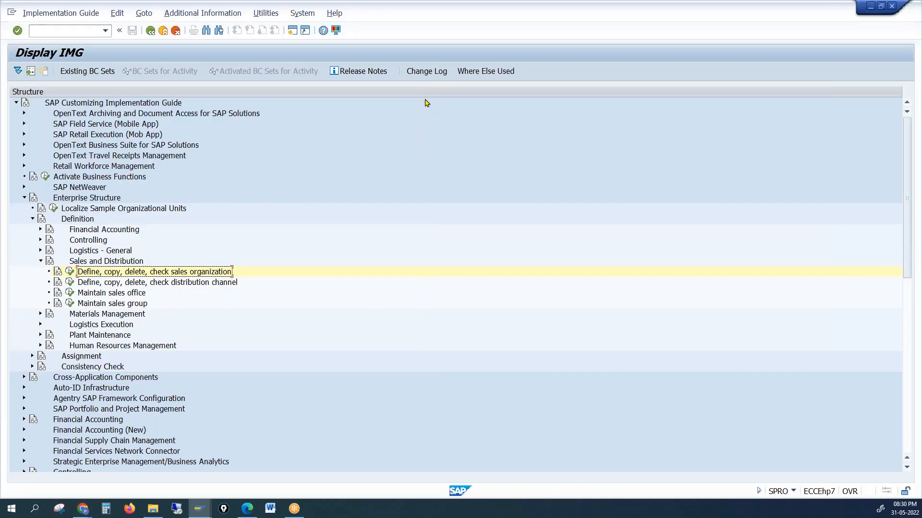
# Open the Define distribution channel activity under Enterprise Structure, Definition, Sales and Distribution.
pyautogui.click(118, 284)
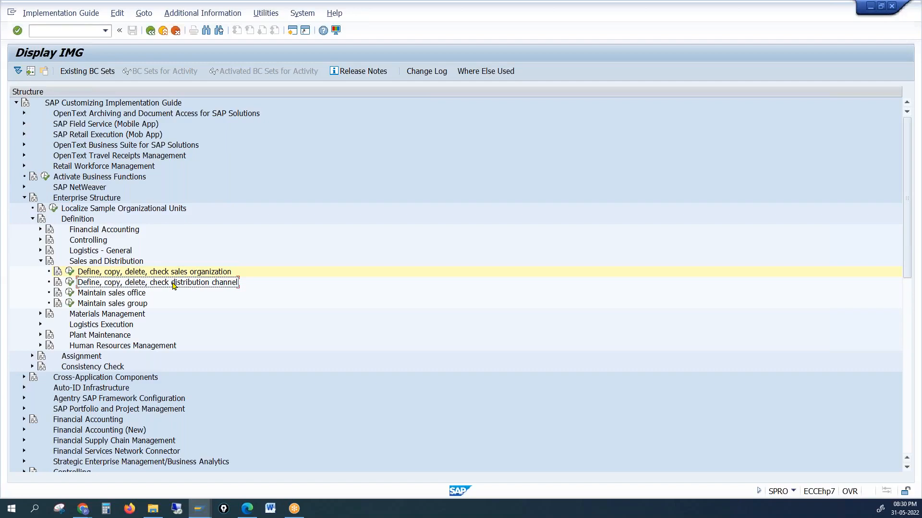
pyautogui.click(69, 283)
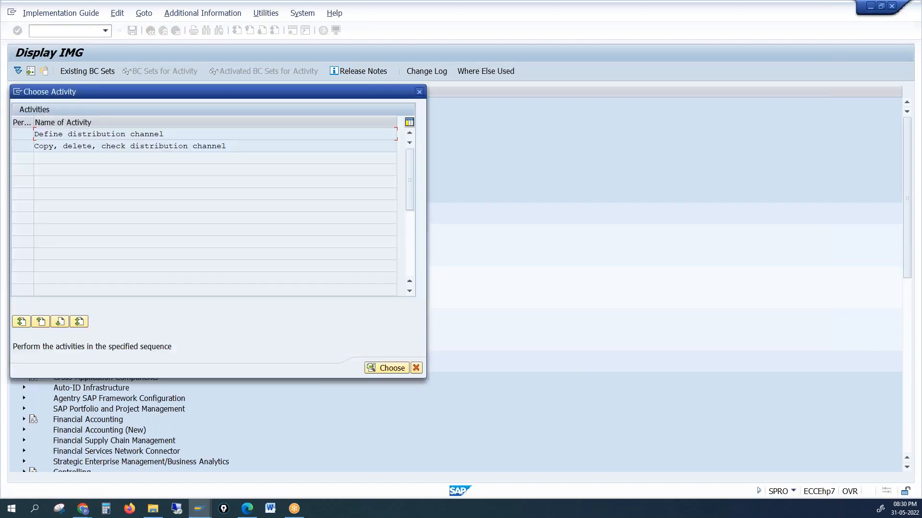
pyautogui.moveTo(44, 146); pyautogui.dragTo(143, 152)
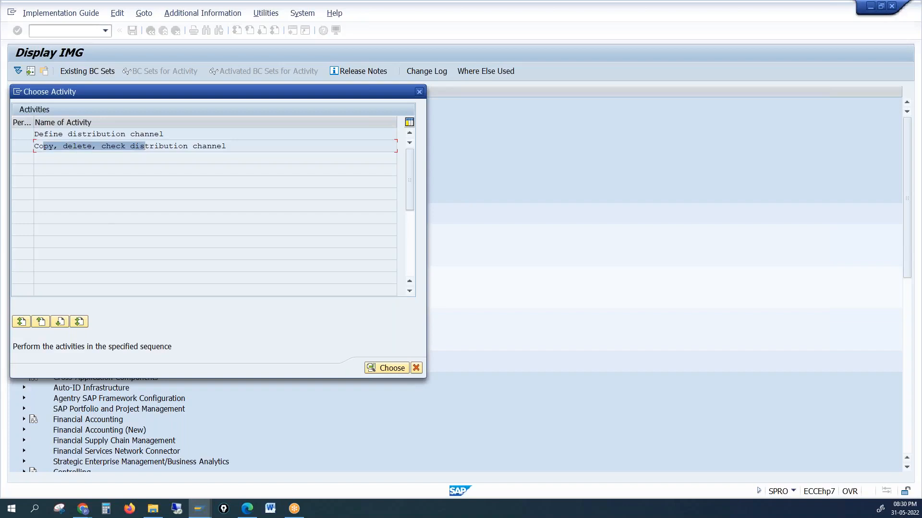
pyautogui.click(68, 146)
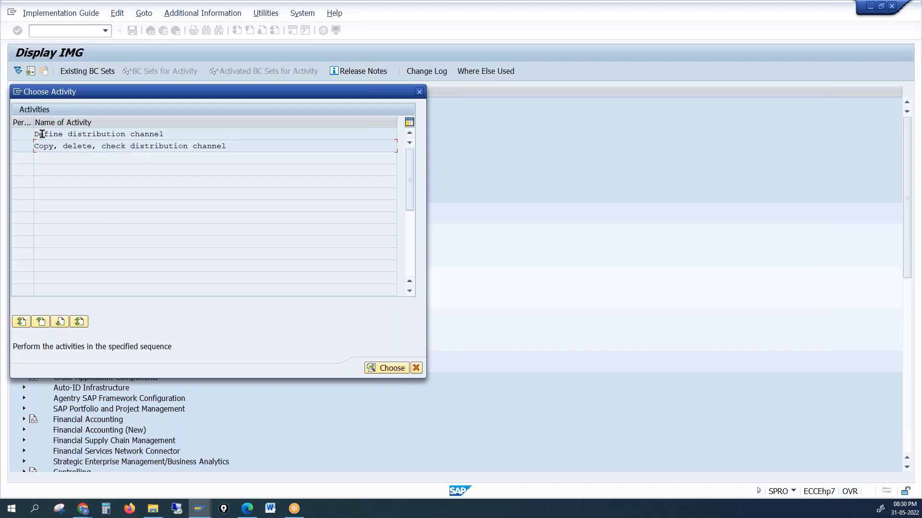
pyautogui.moveTo(38, 134); pyautogui.dragTo(112, 134)
pyautogui.doubleClick(92, 134)
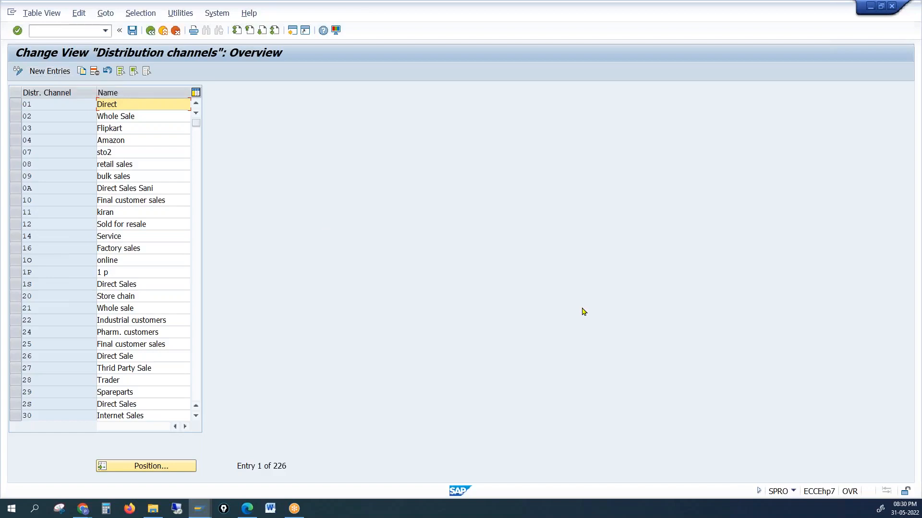
pyautogui.hotkey('alt', 'Tab')
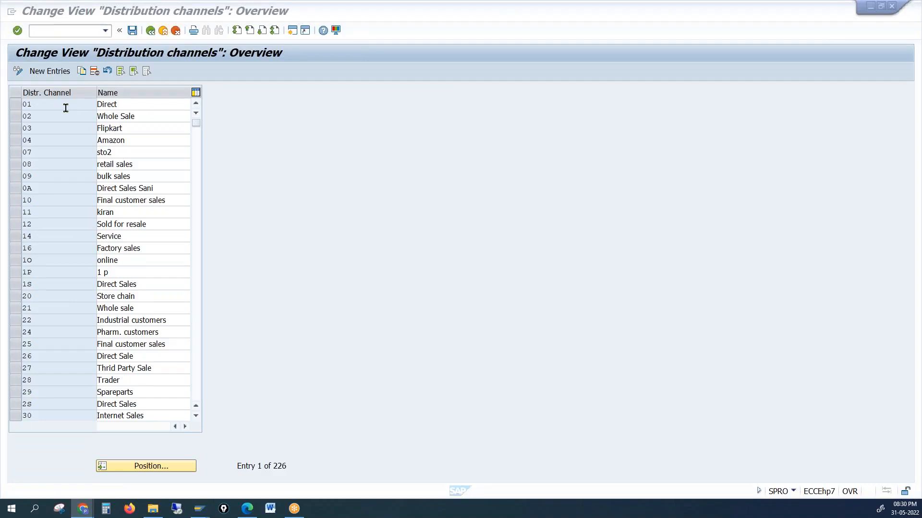
# Start new entries in the distribution channels view at the first empty channel row.
pyautogui.click(50, 72)
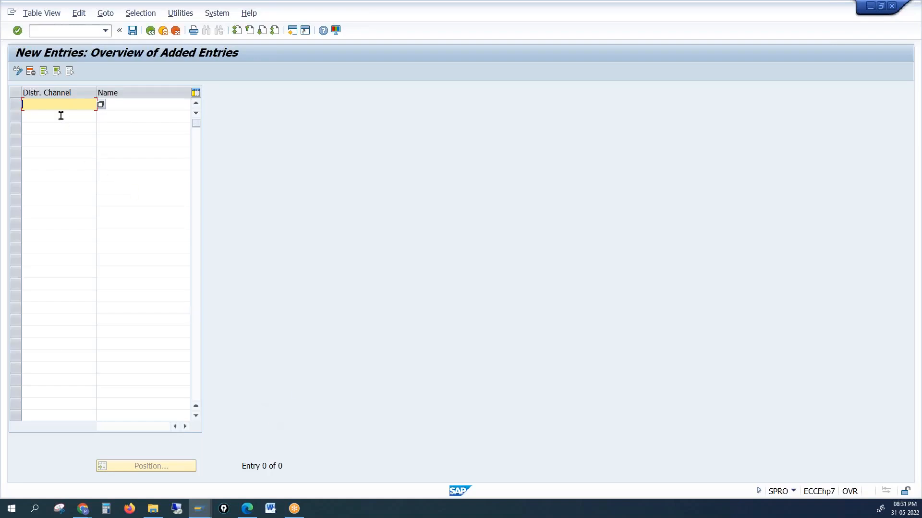
pyautogui.click(126, 105)
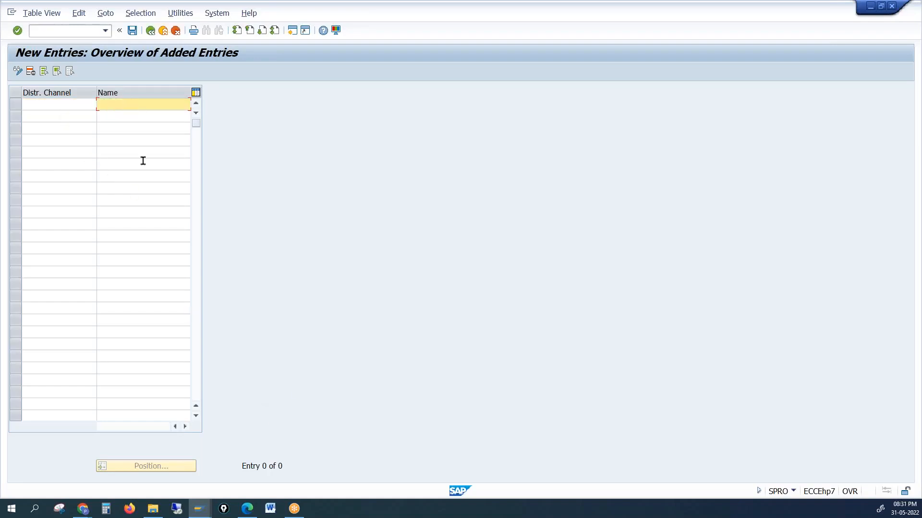
pyautogui.click(35, 103)
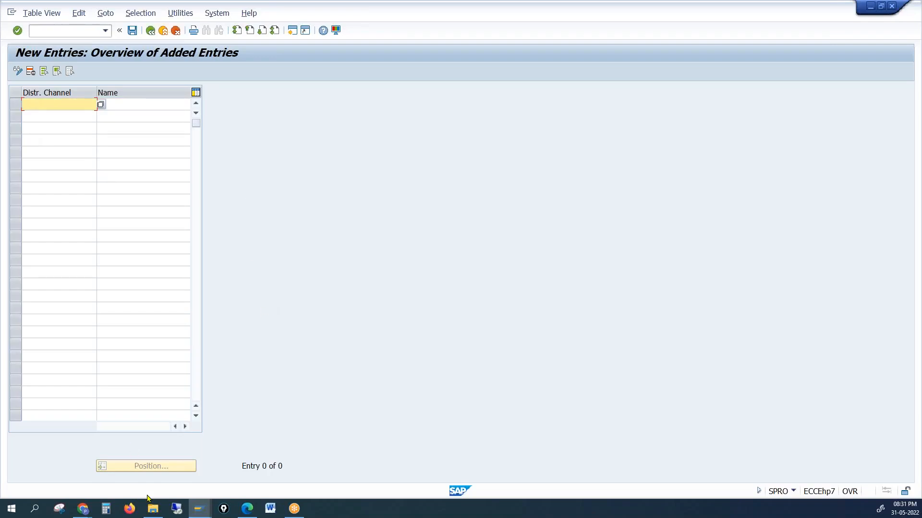
# Open BBP-SD.pdf from the Docs folder and find the Distribution Channel section under Organizational Structure.
pyautogui.moveTo(152, 508)
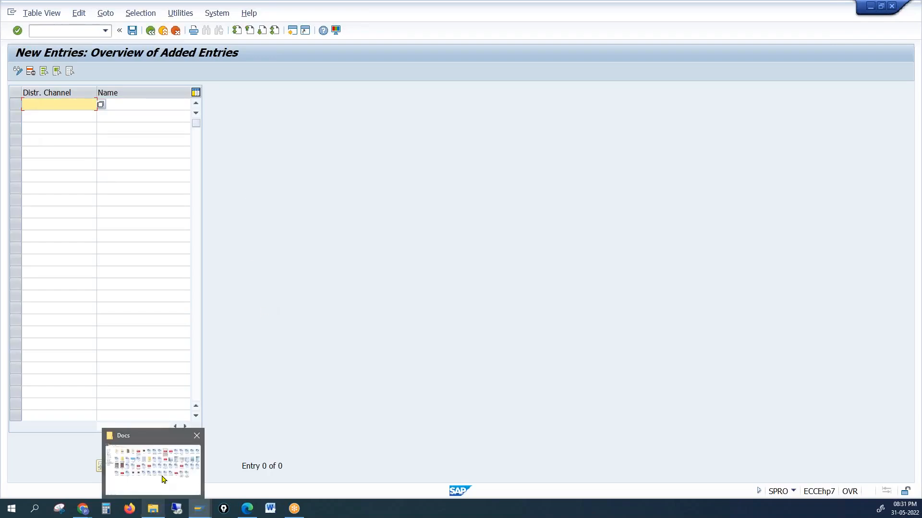
pyautogui.click(176, 460)
pyautogui.doubleClick(632, 73)
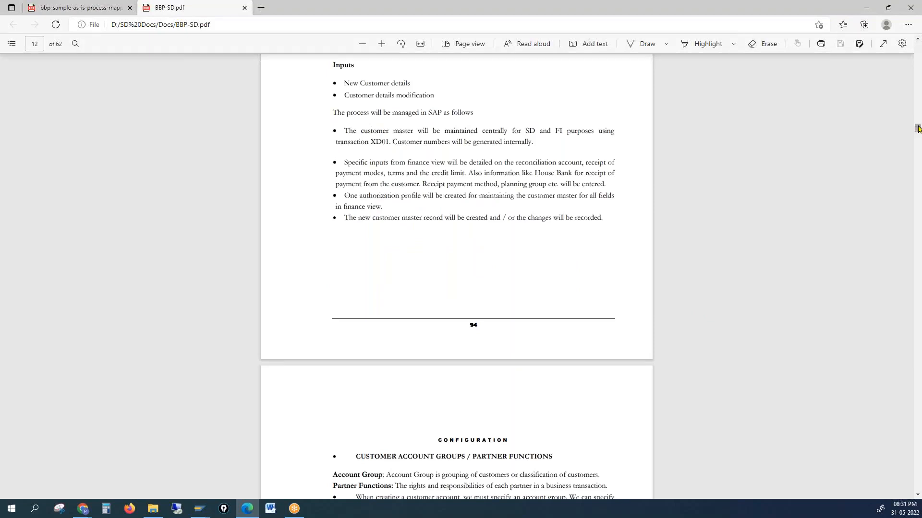
pyautogui.moveTo(918, 106); pyautogui.dragTo(917, 42)
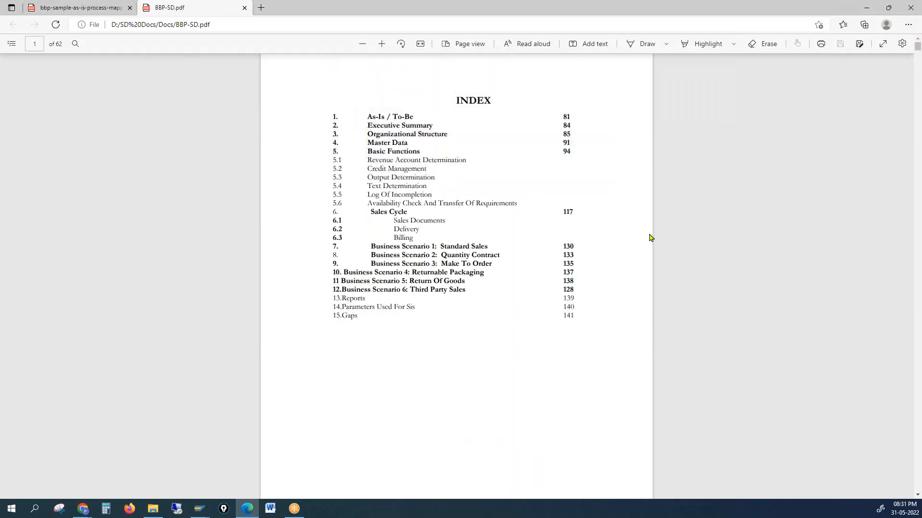
pyautogui.scroll(-10, 655, 283)
pyautogui.scroll(2, 656, 283)
pyautogui.scroll(-5, 656, 283)
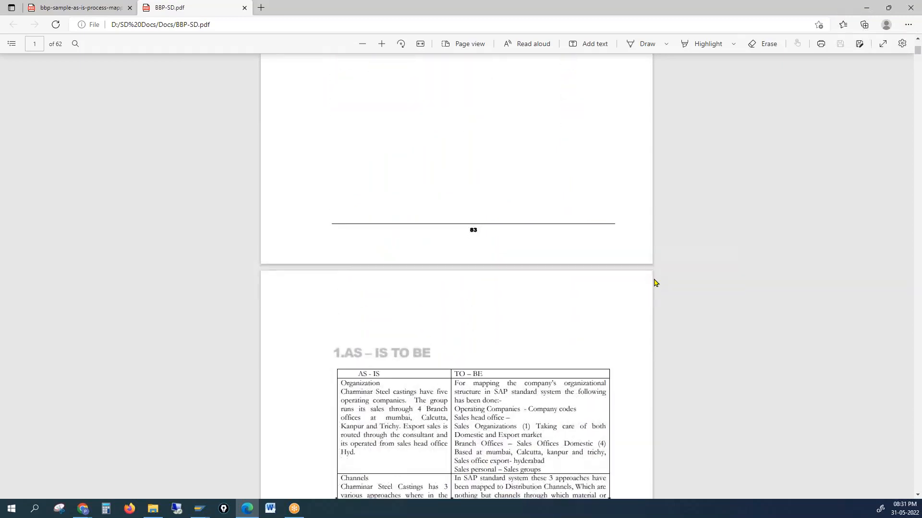
pyautogui.scroll(-7, 655, 283)
pyautogui.scroll(1, 656, 283)
pyautogui.scroll(-9, 655, 284)
pyautogui.scroll(1, 656, 283)
pyautogui.scroll(-2, 656, 283)
pyautogui.scroll(-12, 656, 283)
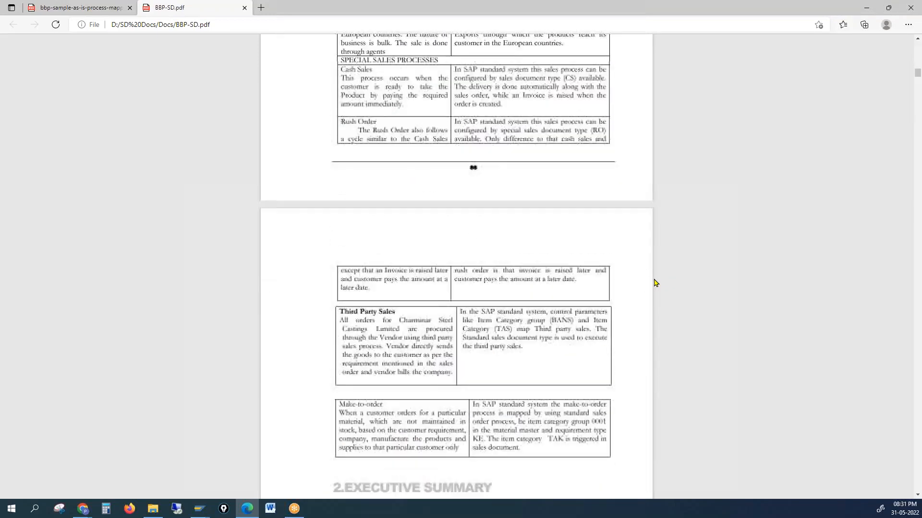
pyautogui.scroll(-10, 655, 283)
pyautogui.scroll(-2, 656, 283)
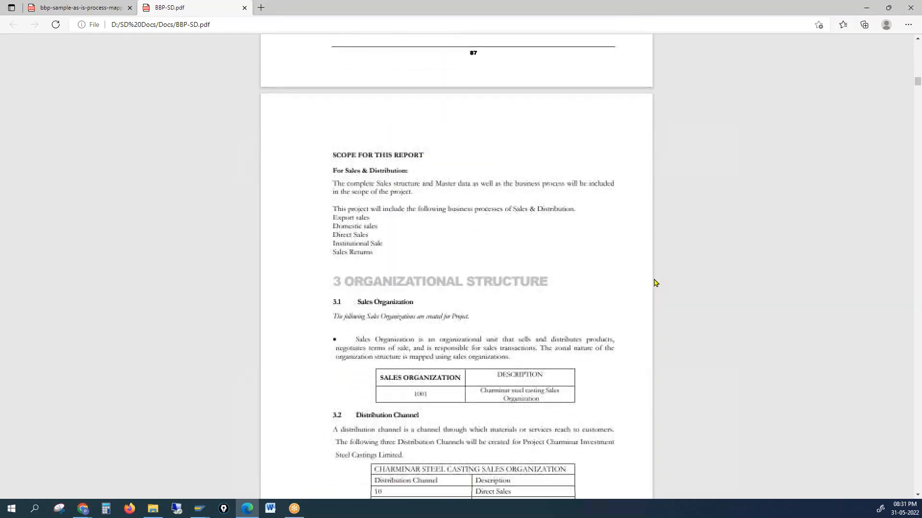
pyautogui.scroll(-6, 656, 283)
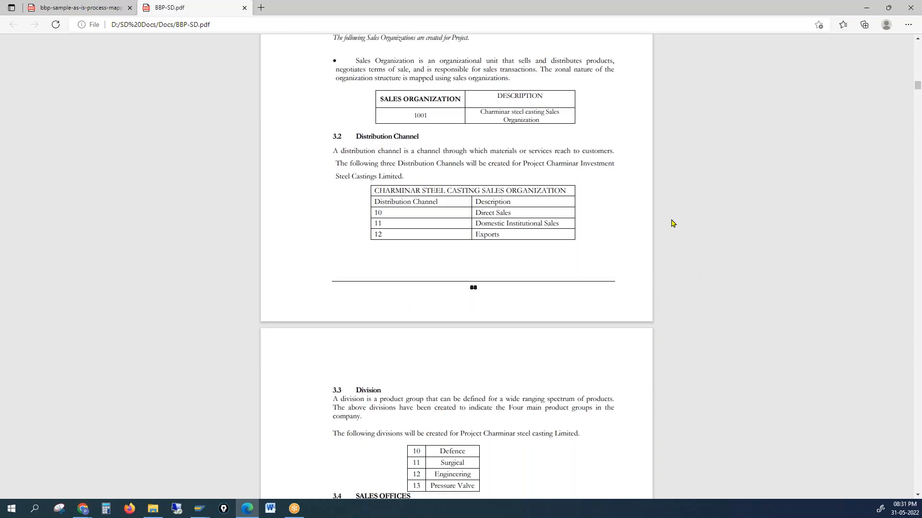
# Examine the sales organization and distribution channel codes in the blueprint, and switch back to the SAP new entries session.
pyautogui.doubleClick(426, 117)
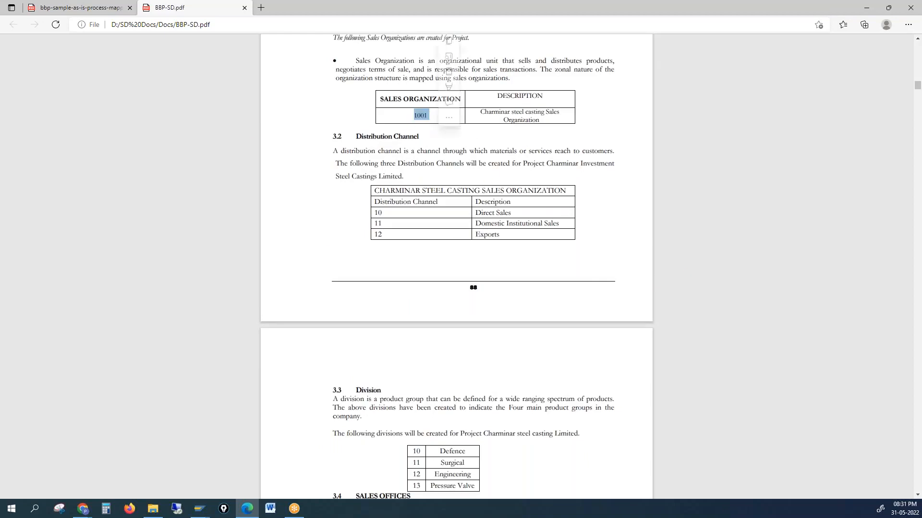
pyautogui.click(559, 151)
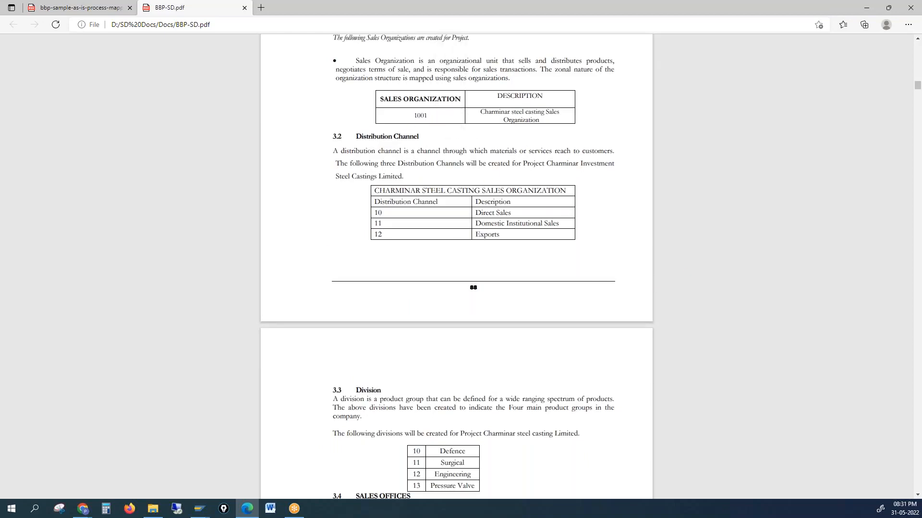
pyautogui.doubleClick(427, 116)
pyautogui.rightClick(455, 119)
pyautogui.moveTo(378, 212)
pyautogui.mouseDown()
pyautogui.moveTo(393, 213)
pyautogui.moveTo(382, 223)
pyautogui.mouseUp()
pyautogui.moveTo(198, 516)
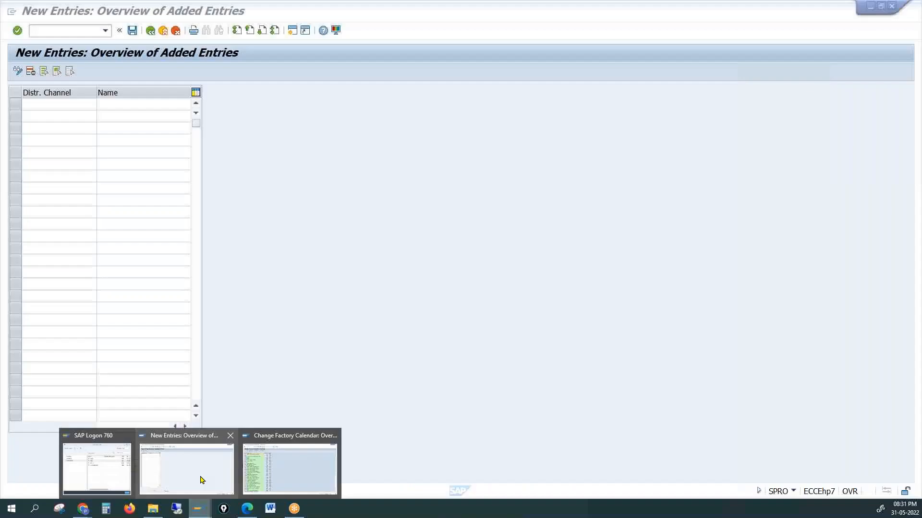
pyautogui.click(201, 480)
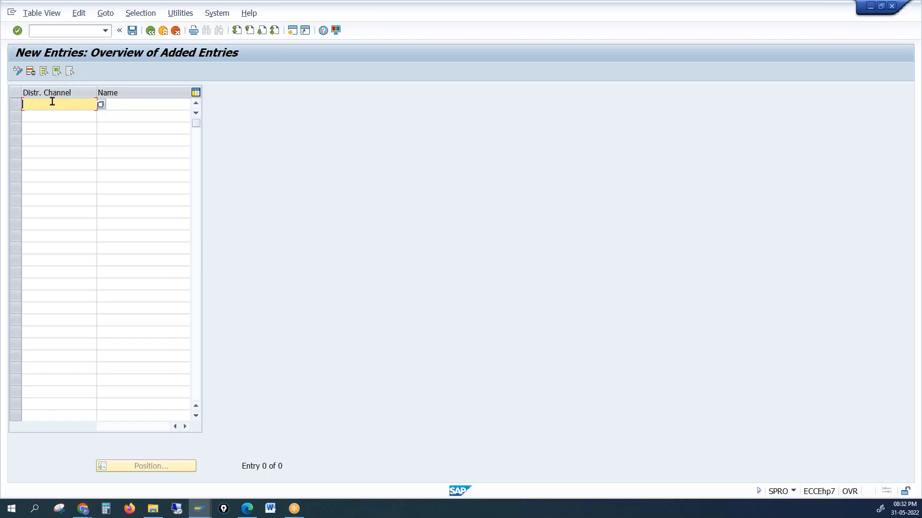
# Try to add a distribution channel with key AQ and the name Dealers.
pyautogui.write('Aq')
pyautogui.press('Tab')
pyautogui.write('Dea')
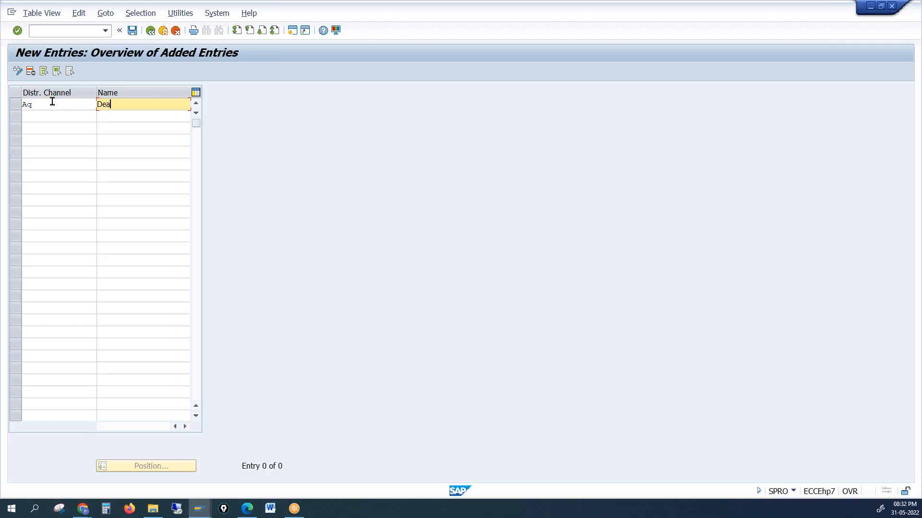
pyautogui.write('lers')
pyautogui.press('Return')
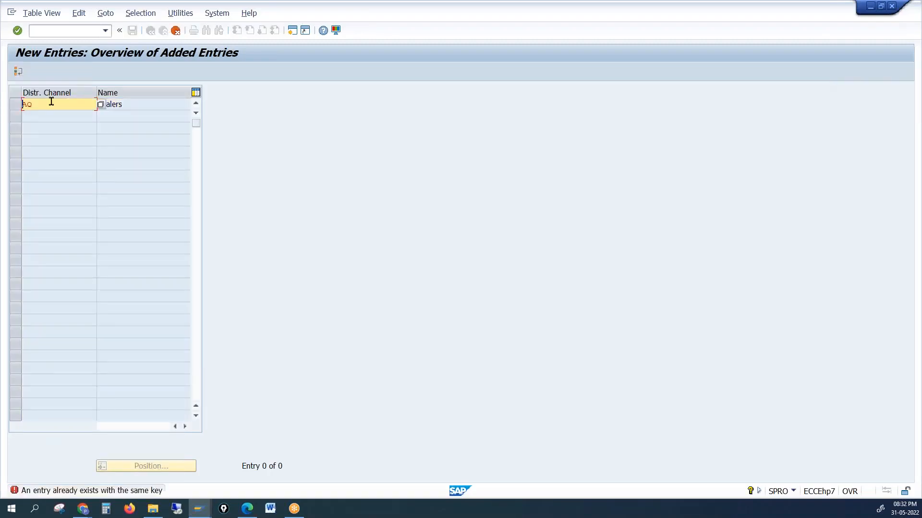
# Try the keys AZ and AA for the Dealers distribution channel.
pyautogui.moveTo(31, 104); pyautogui.dragTo(11, 105)
pyautogui.press('BackSpace')
pyautogui.write('AZ')
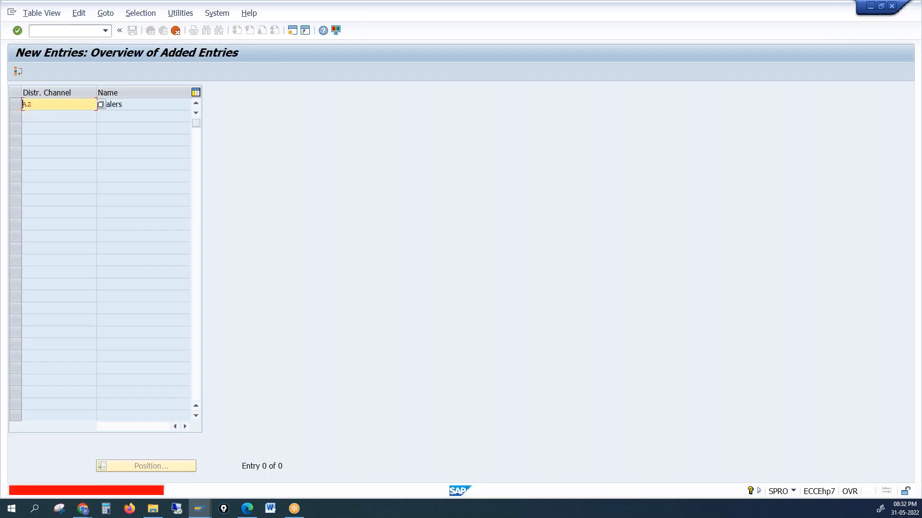
pyautogui.press('Delete')
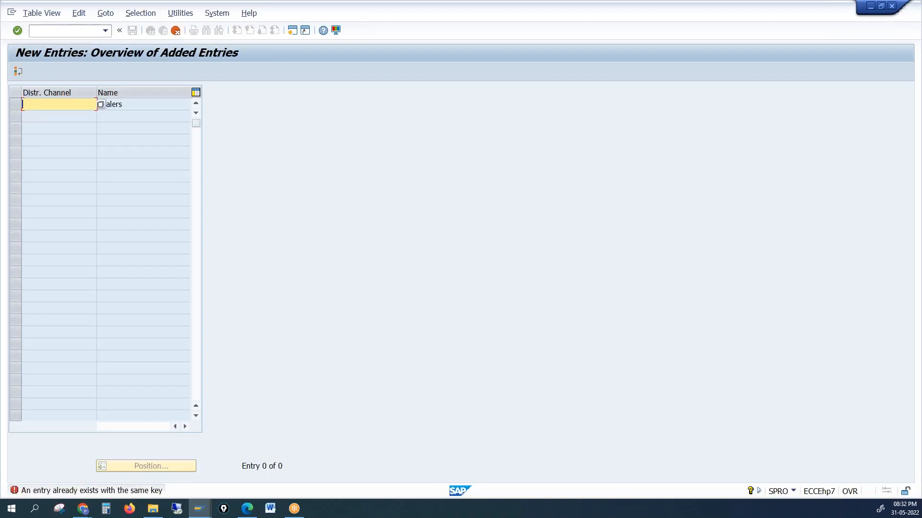
pyautogui.write('AA')
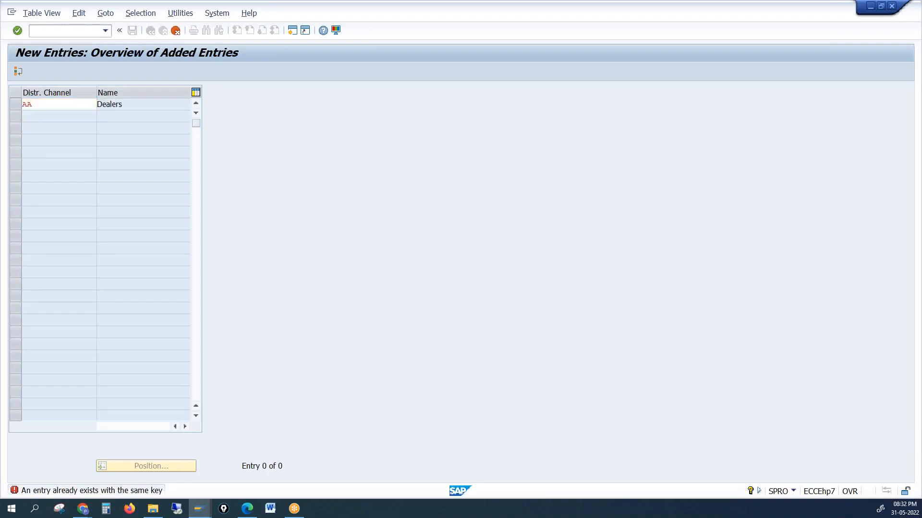
pyautogui.press('Return')
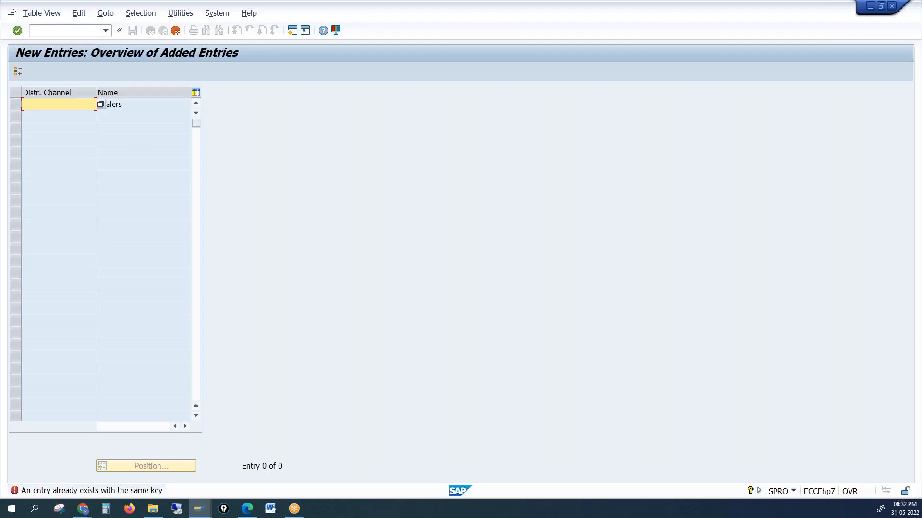
# Set the Dealers distribution channel's key to FA, validate the entry, and go to the next empty row.
pyautogui.write('FA')
pyautogui.press('Return')
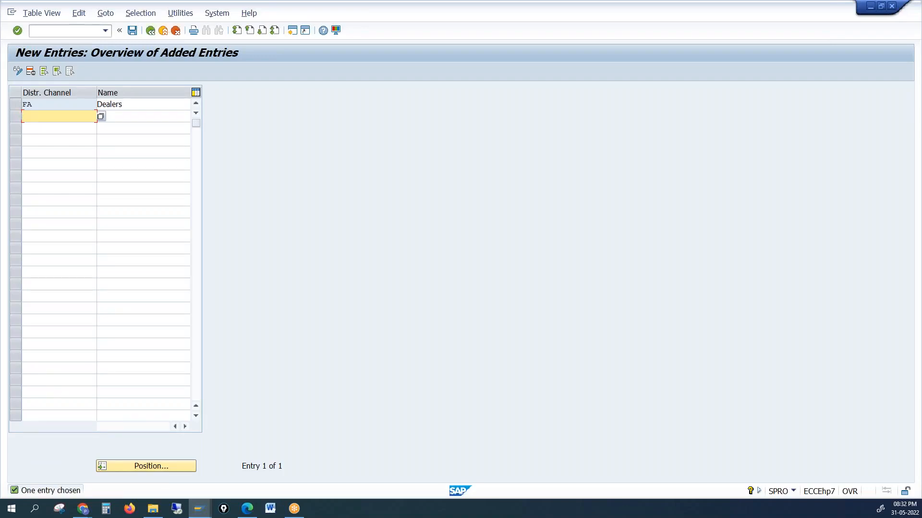
pyautogui.hotkey('alt', 'Tab')
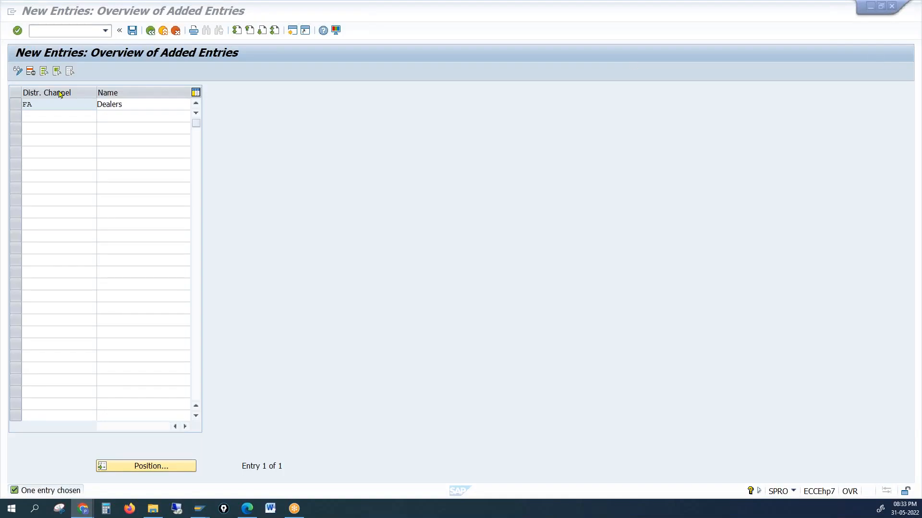
pyautogui.click(57, 118)
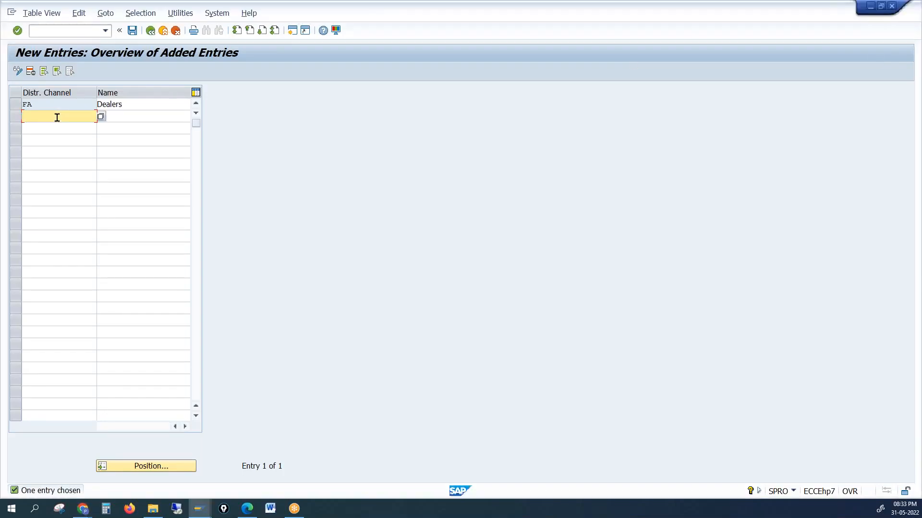
# Add a second distribution channel with key FB and the name Institutional, and validate the entry.
pyautogui.write('FB')
pyautogui.press('Tab')
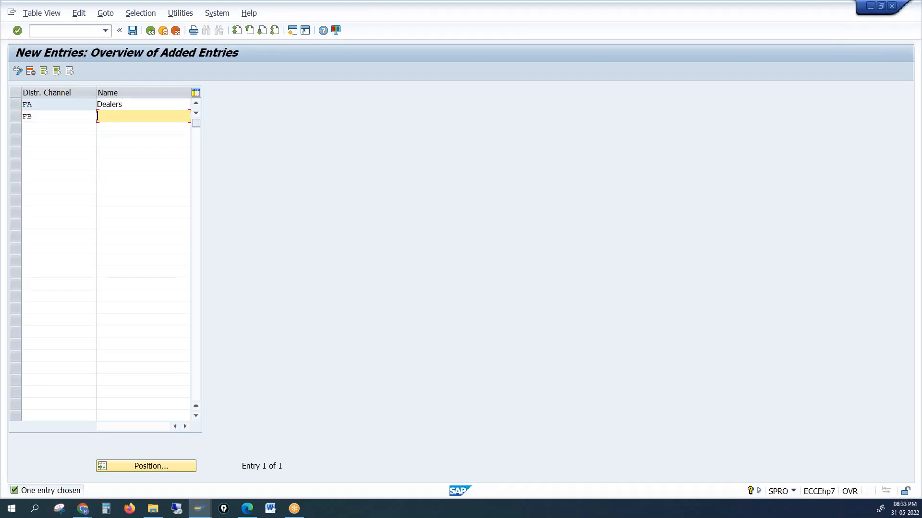
pyautogui.write('Institutional')
pyautogui.press('Return')
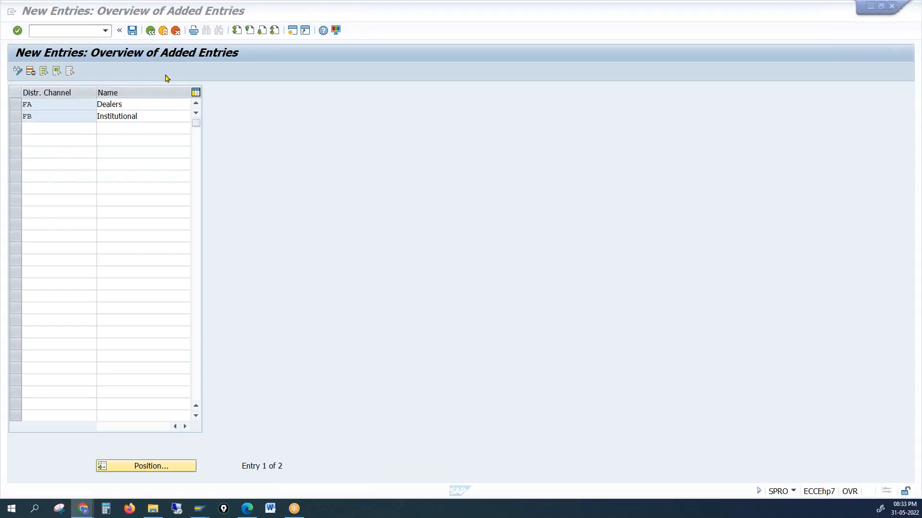
# Save the distribution channels to the proposed customizing request and return to the implementation guide structure.
pyautogui.click(133, 30)
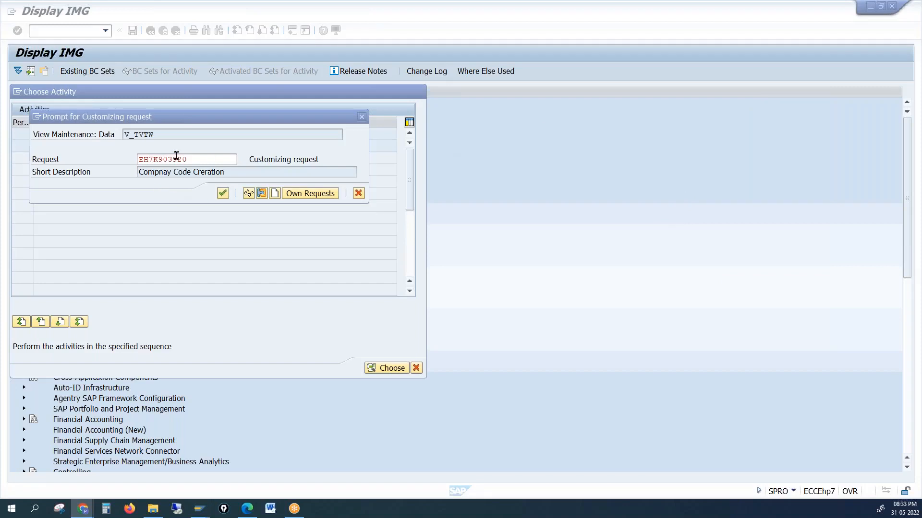
pyautogui.click(222, 193)
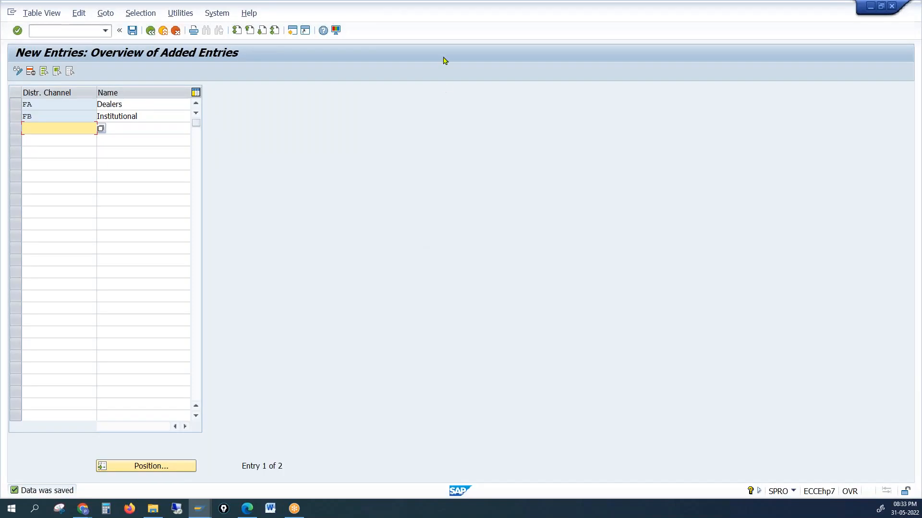
pyautogui.click(151, 30)
pyautogui.click(150, 30)
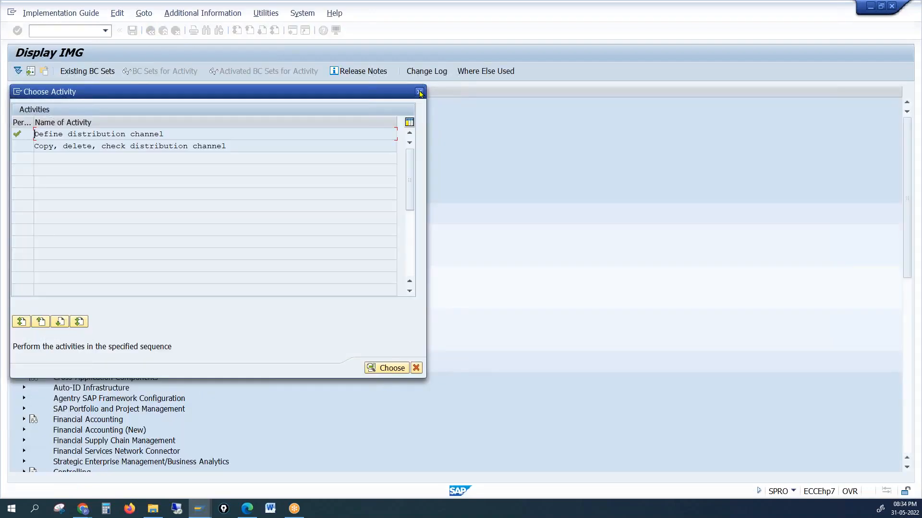
pyautogui.click(419, 91)
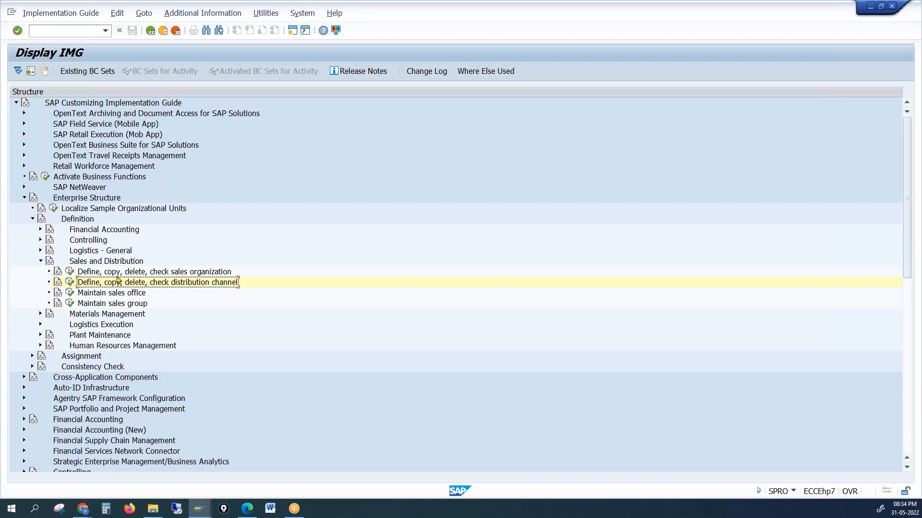
# Open the Define Division activity under Logistics - General in the enterprise structure definition and start new entries.
pyautogui.click(40, 261)
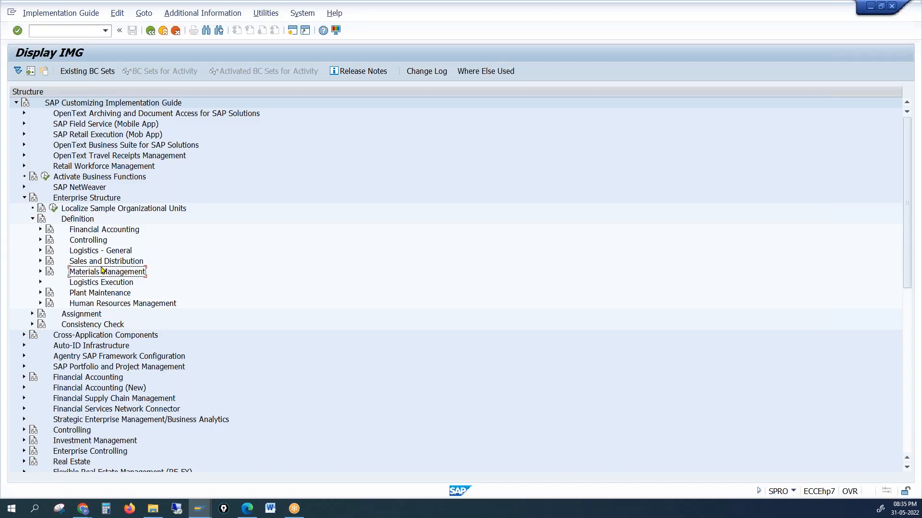
pyautogui.click(82, 252)
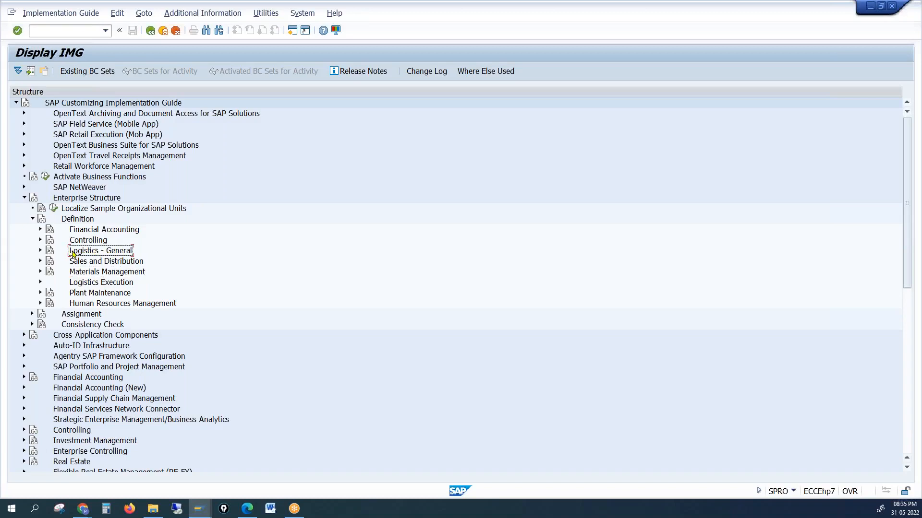
pyautogui.click(41, 251)
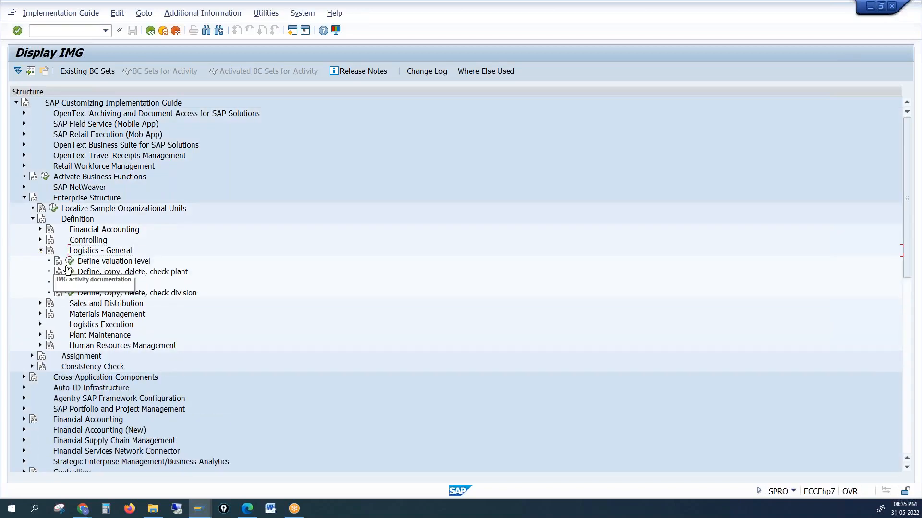
pyautogui.click(170, 293)
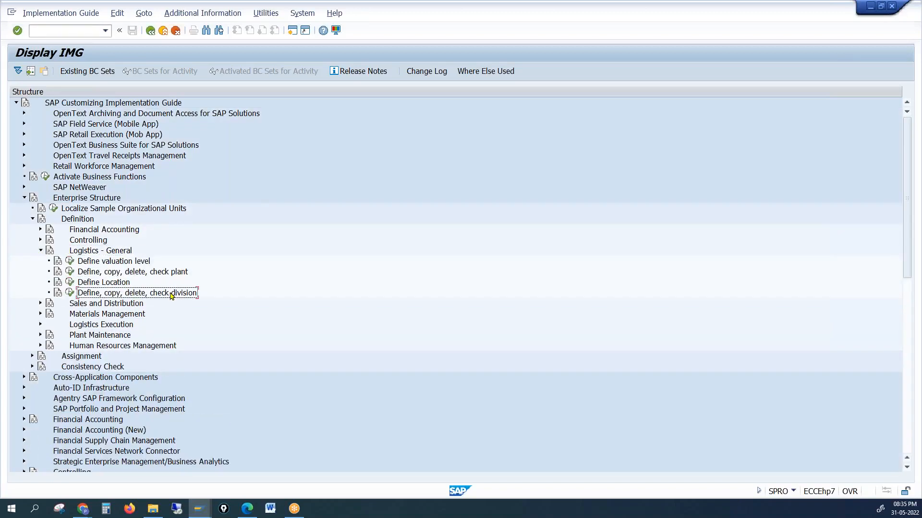
pyautogui.click(70, 293)
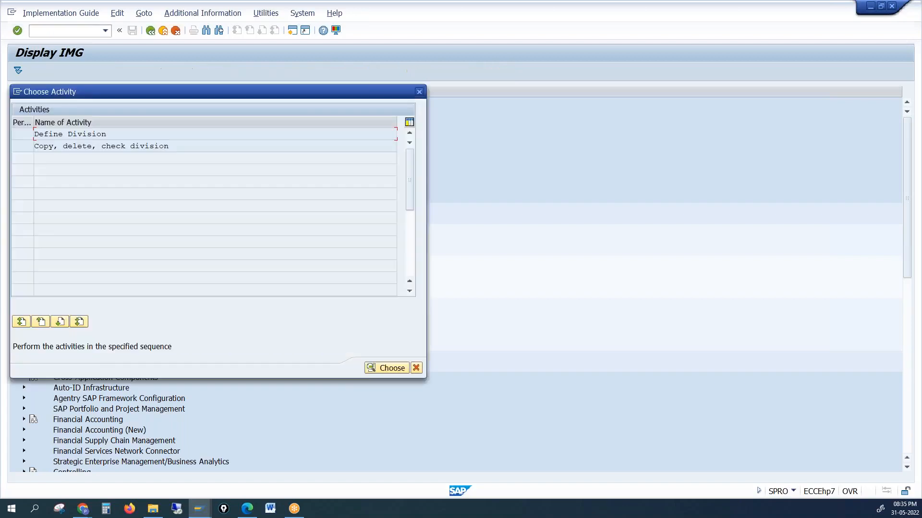
pyautogui.moveTo(38, 134); pyautogui.dragTo(97, 136)
pyautogui.doubleClick(75, 136)
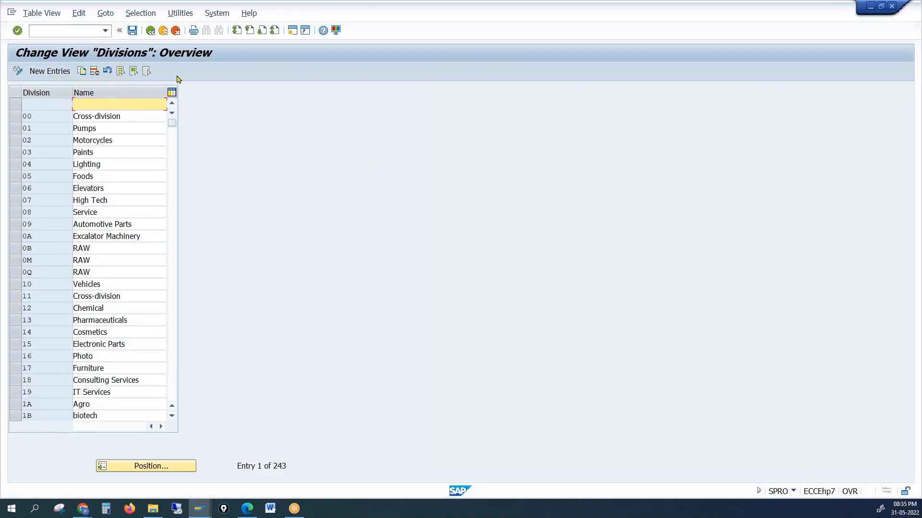
pyautogui.click(63, 73)
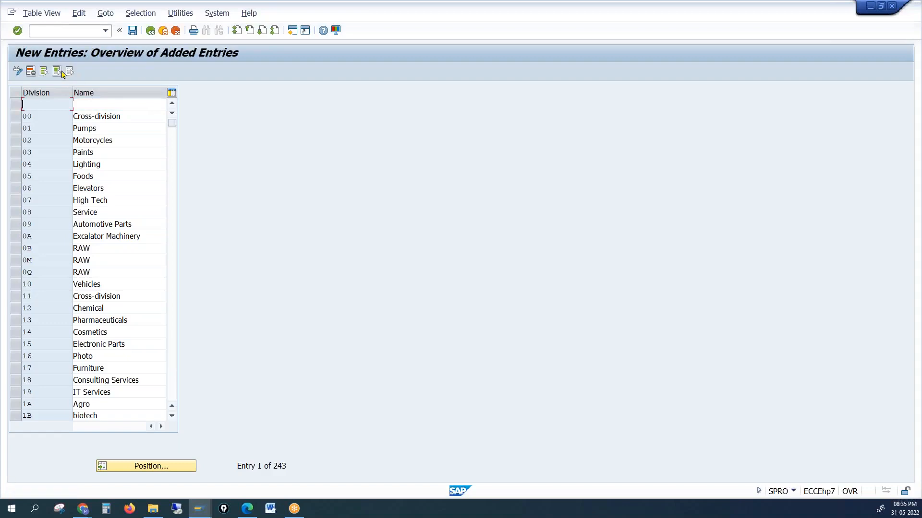
# Add division FA named Trucks and division FB named Cars, and validate the entries.
pyautogui.write('FA')
pyautogui.press('Tab')
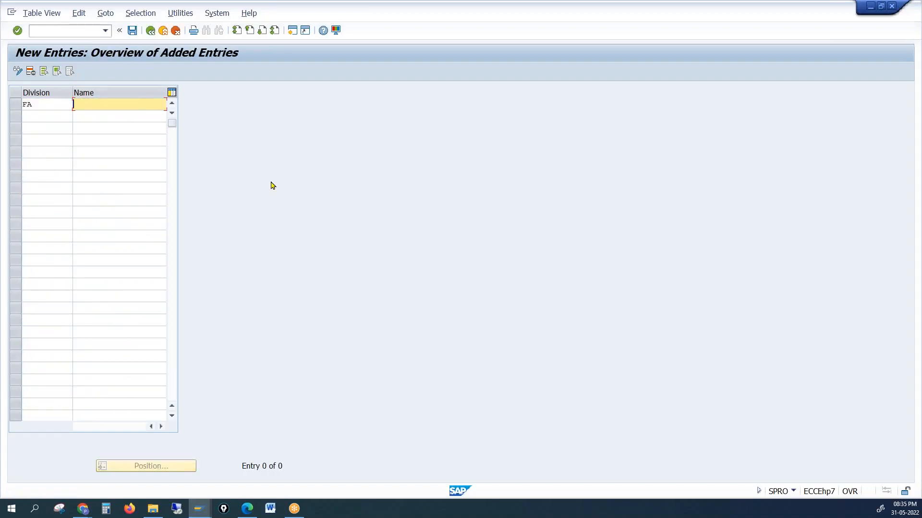
pyautogui.write('Trucks')
pyautogui.click(60, 116)
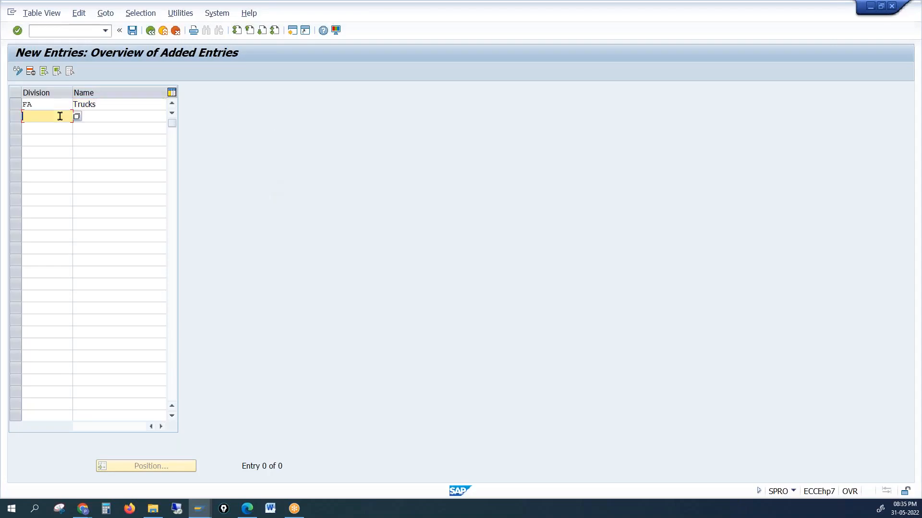
pyautogui.write('FB')
pyautogui.press('Tab')
pyautogui.write('Cars')
pyautogui.press('Return')
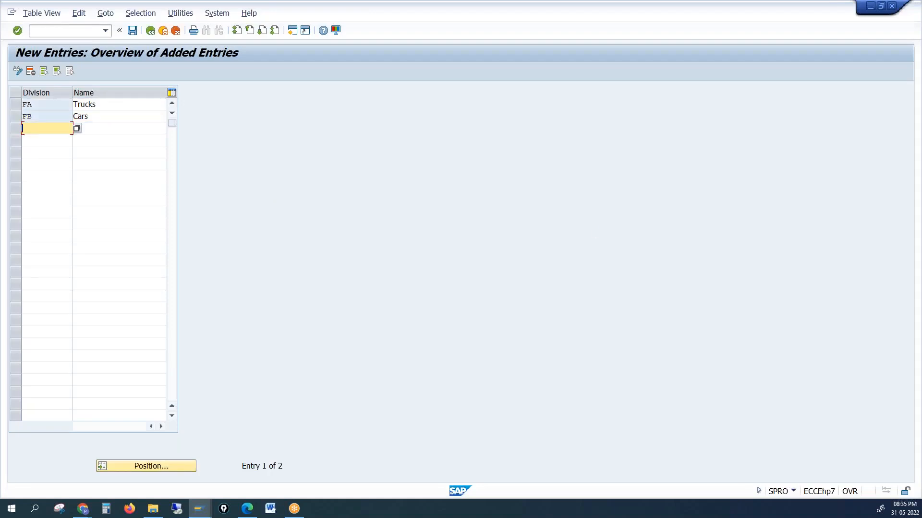
# Examine the division codes entered for Trucks and Cars.
pyautogui.hotkey('alt', 'Tab')
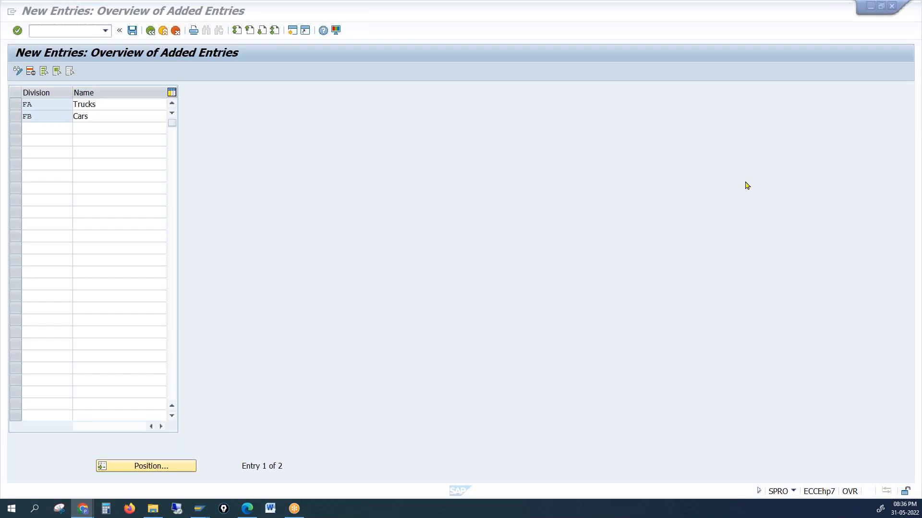
pyautogui.click(621, 236)
pyautogui.moveTo(43, 105); pyautogui.dragTo(23, 105)
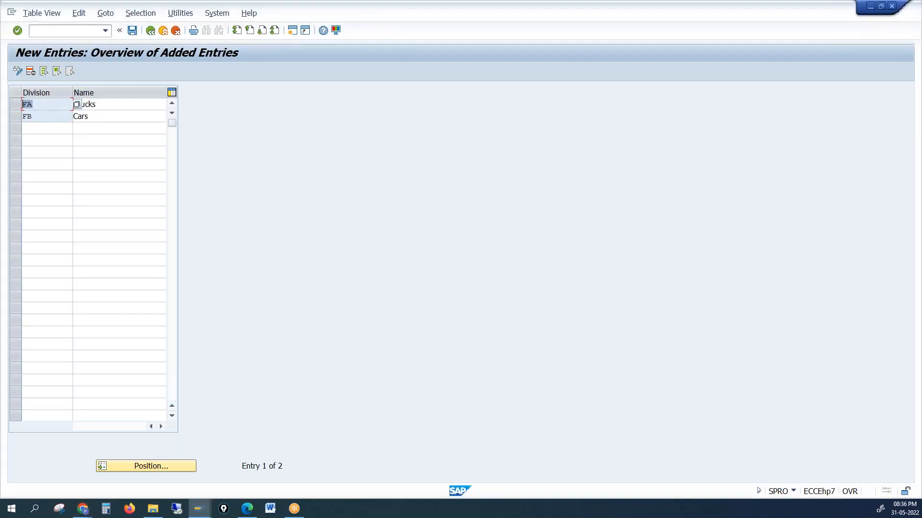
pyautogui.doubleClick(38, 116)
pyautogui.click(55, 108)
pyautogui.doubleClick(56, 108)
pyautogui.doubleClick(52, 116)
# Save the two divisions to the proposed customizing request and return to the implementation guide structure.
pyautogui.click(132, 30)
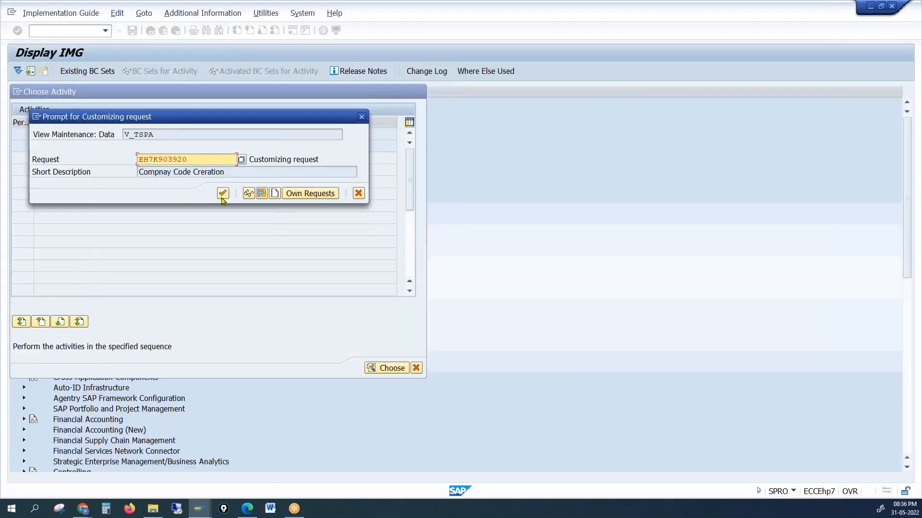
pyautogui.click(222, 194)
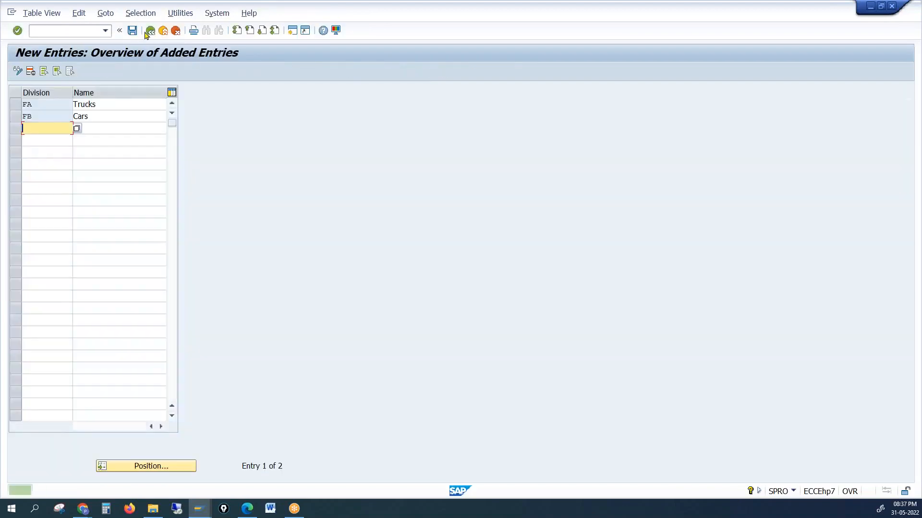
pyautogui.click(150, 31)
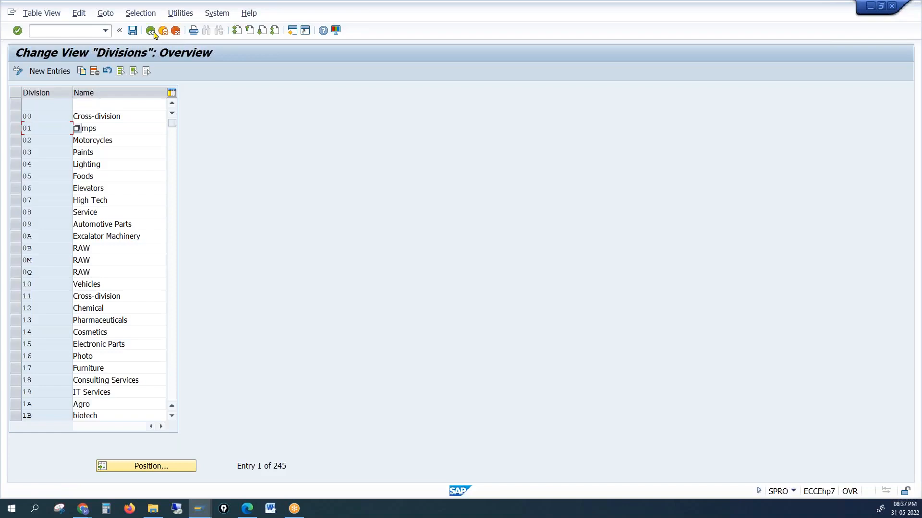
pyautogui.click(151, 31)
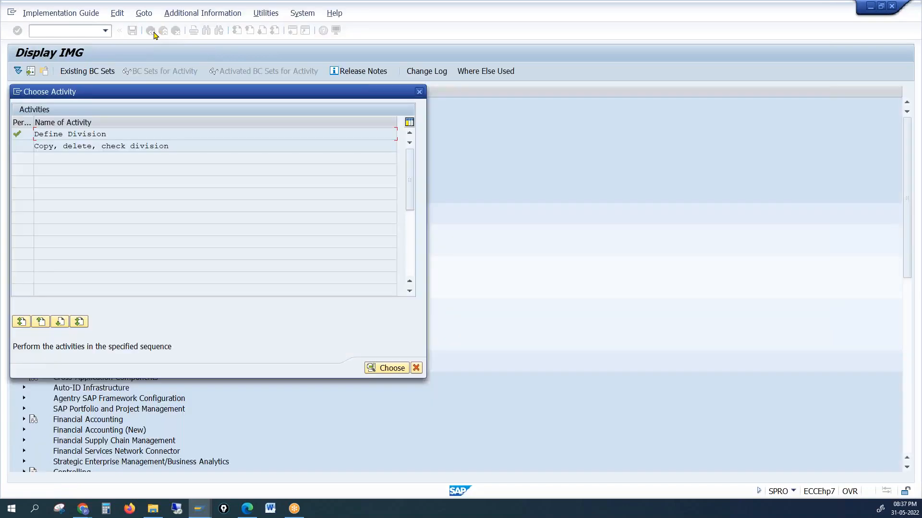
pyautogui.click(419, 91)
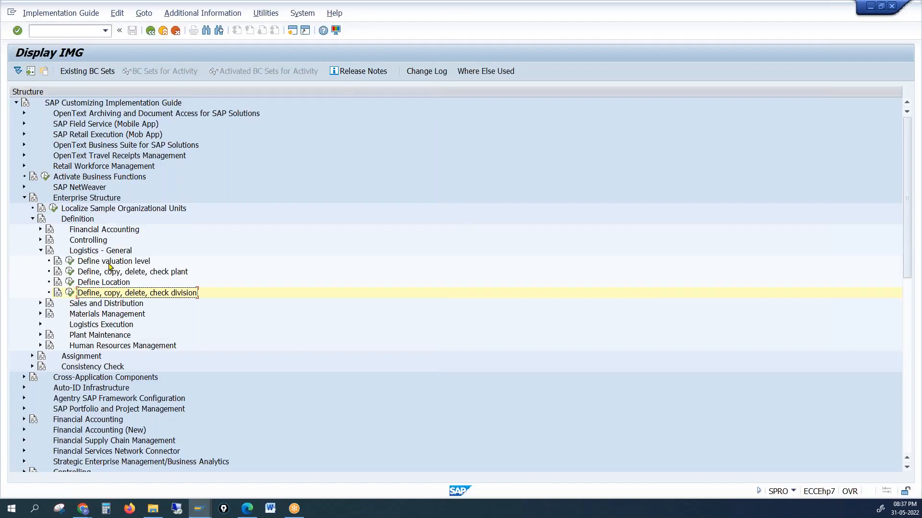
# Collapse Logistics - General and open the Maintain sales office activity under Sales and Distribution.
pyautogui.click(41, 251)
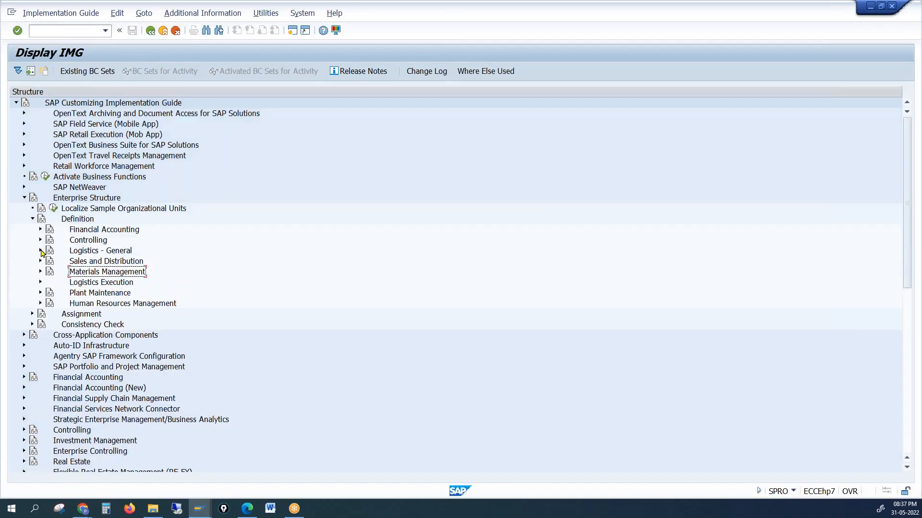
pyautogui.click(99, 262)
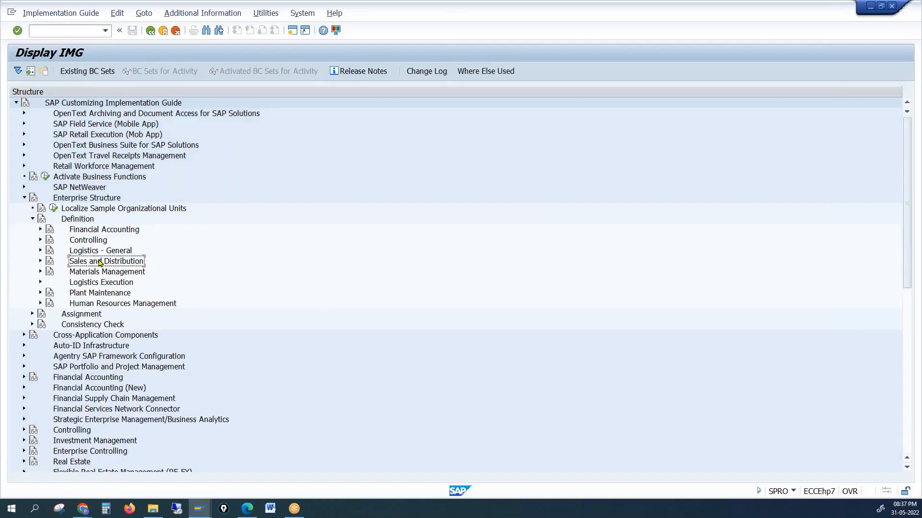
pyautogui.click(41, 261)
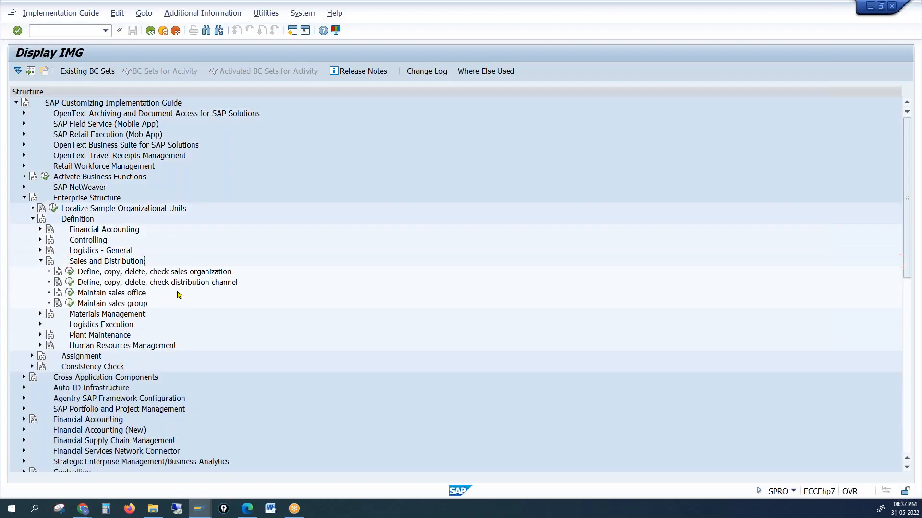
pyautogui.click(193, 272)
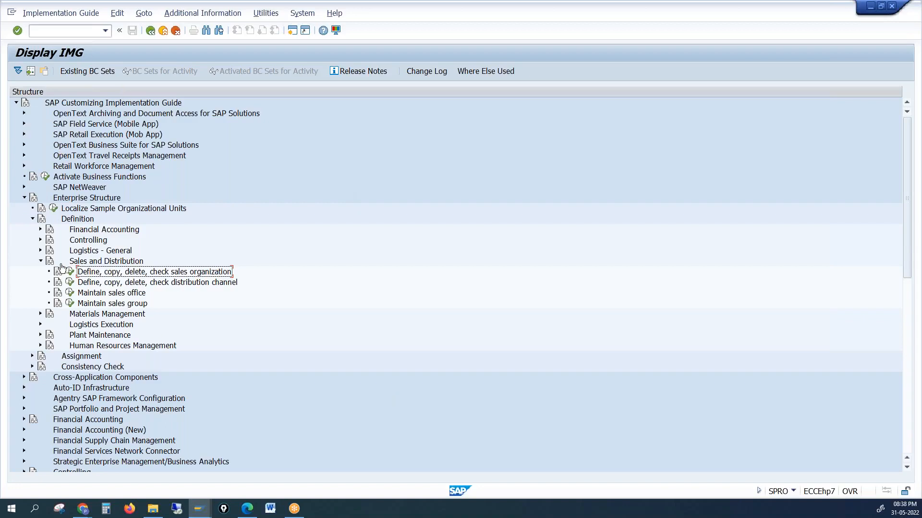
pyautogui.click(138, 293)
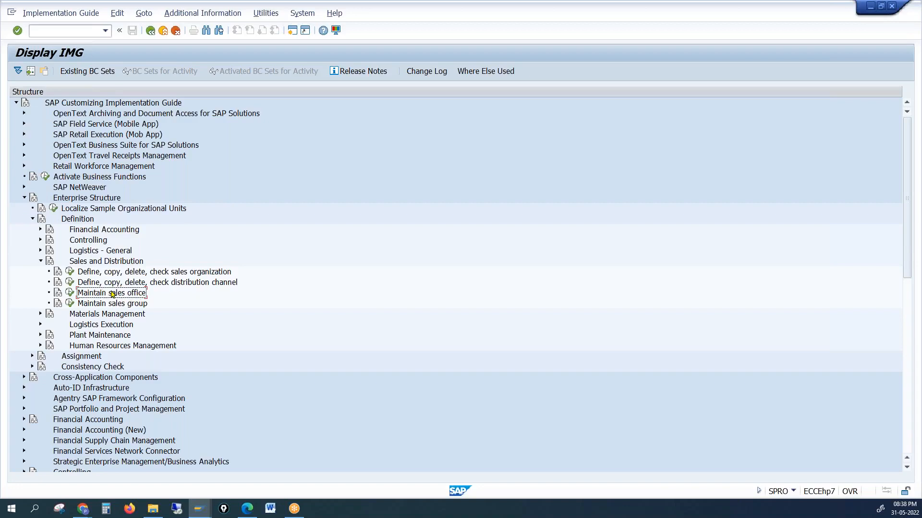
pyautogui.click(69, 294)
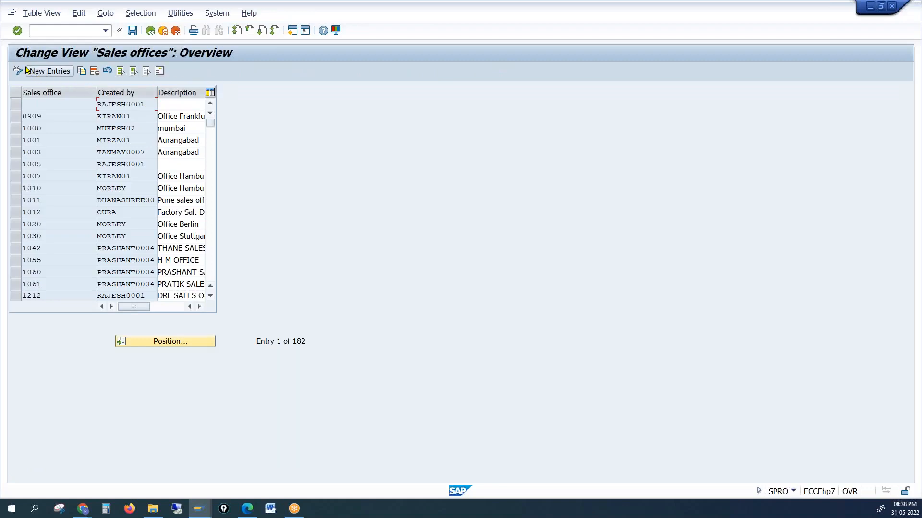
# Examine the key and description fields for new sales offices, and return to the implementation guide without adding an entry.
pyautogui.click(38, 115)
pyautogui.moveTo(39, 116); pyautogui.dragTo(18, 116)
pyautogui.click(48, 71)
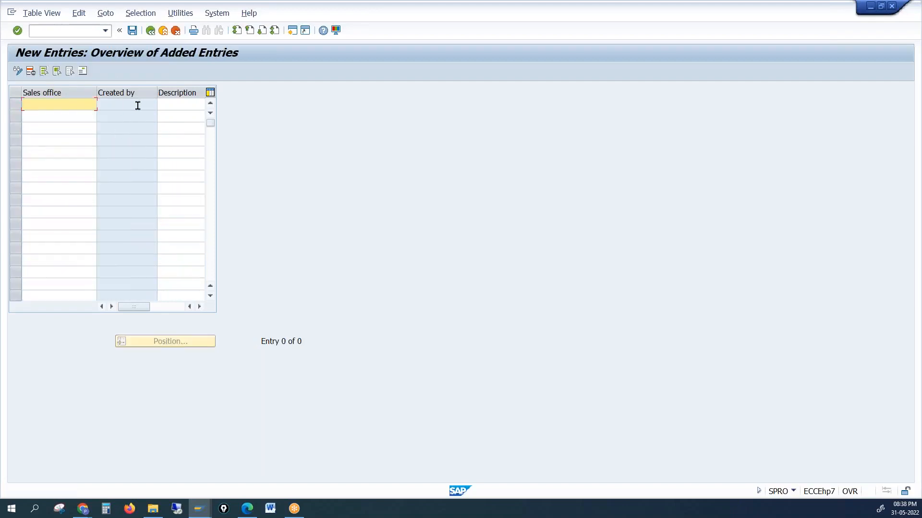
pyautogui.click(168, 105)
pyautogui.click(60, 105)
pyautogui.click(168, 115)
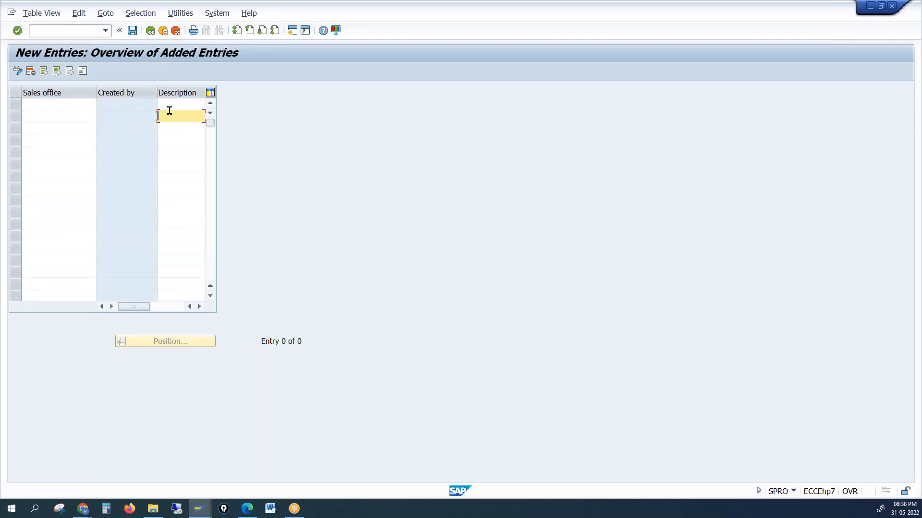
pyautogui.click(150, 31)
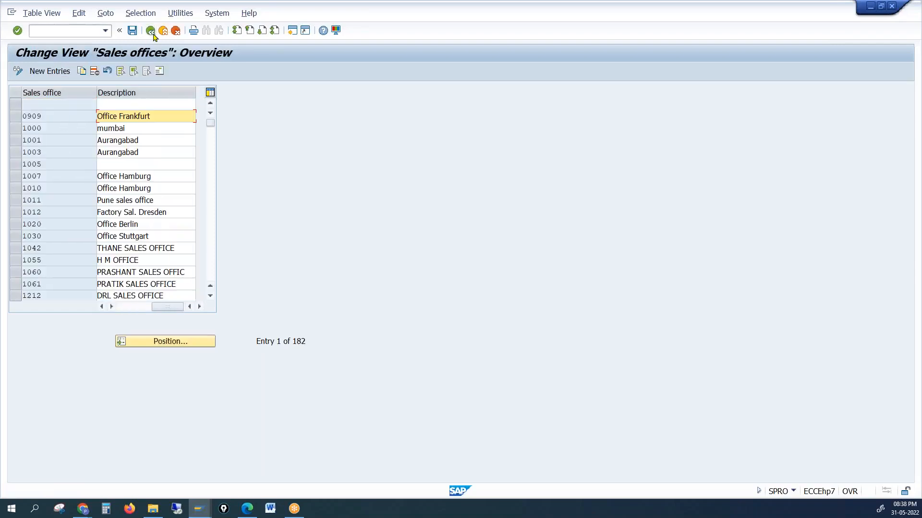
pyautogui.click(150, 31)
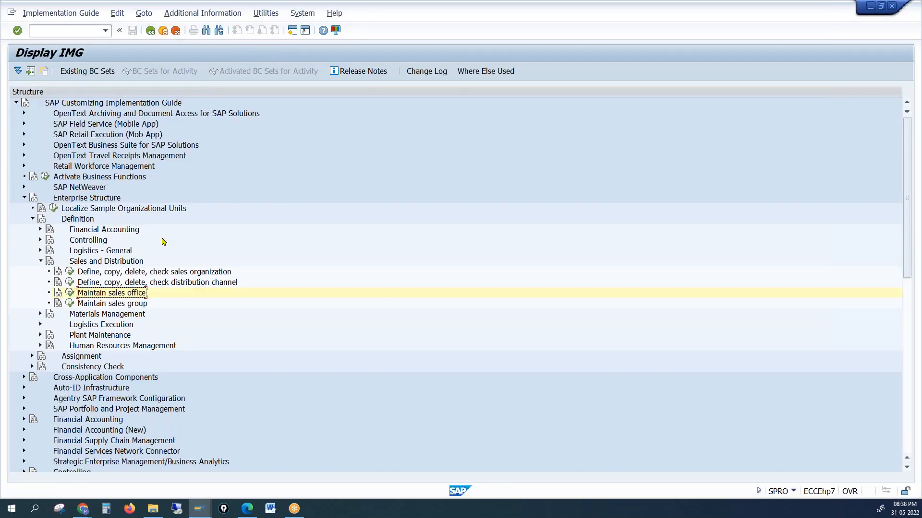
# Examine the keys and descriptions under Maintain sales group without adding an entry, and collapse Sales and Distribution in the implementation guide.
pyautogui.click(119, 304)
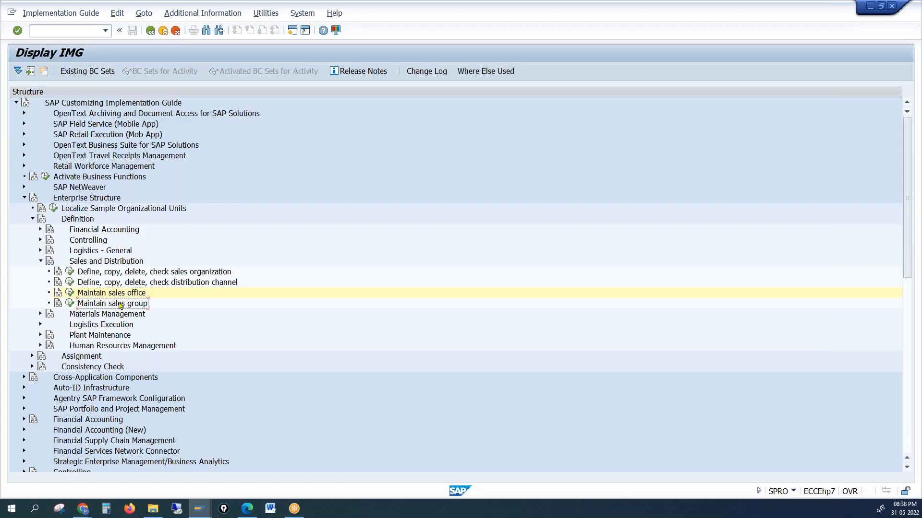
pyautogui.click(69, 303)
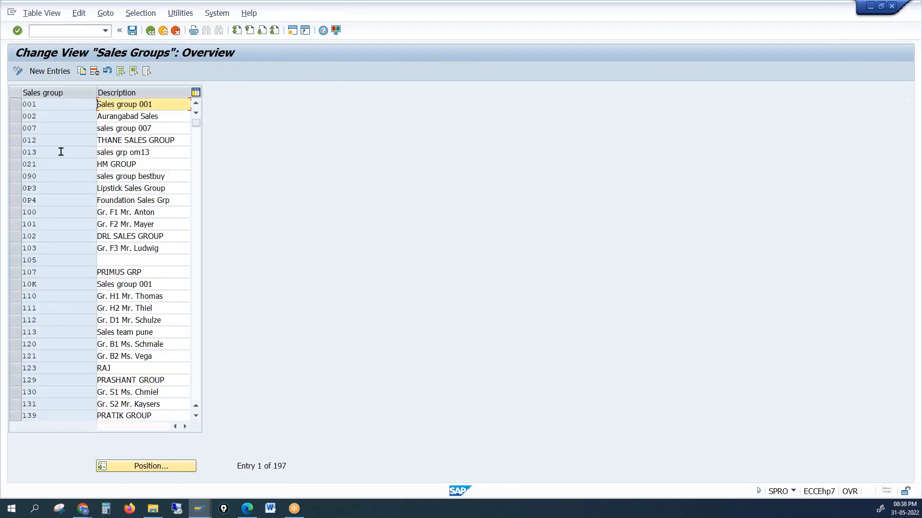
pyautogui.moveTo(21, 103); pyautogui.dragTo(126, 108)
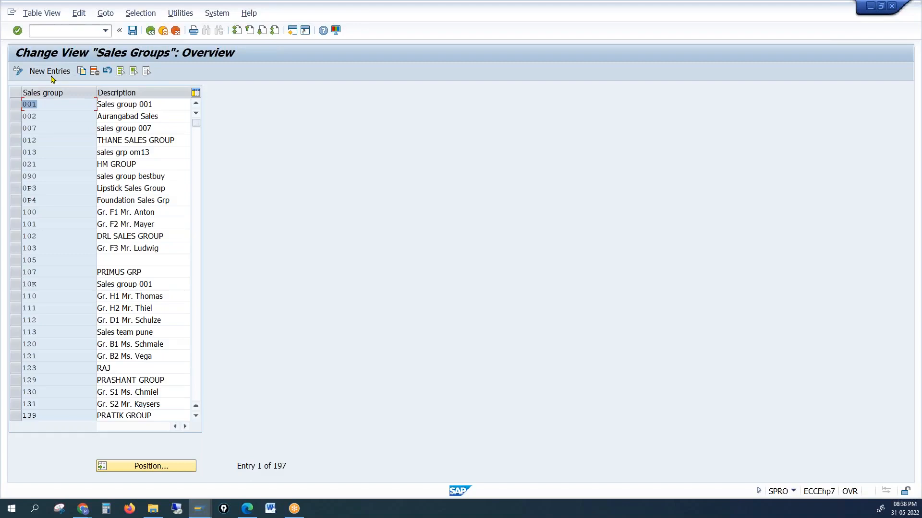
pyautogui.moveTo(158, 116); pyautogui.dragTo(78, 117)
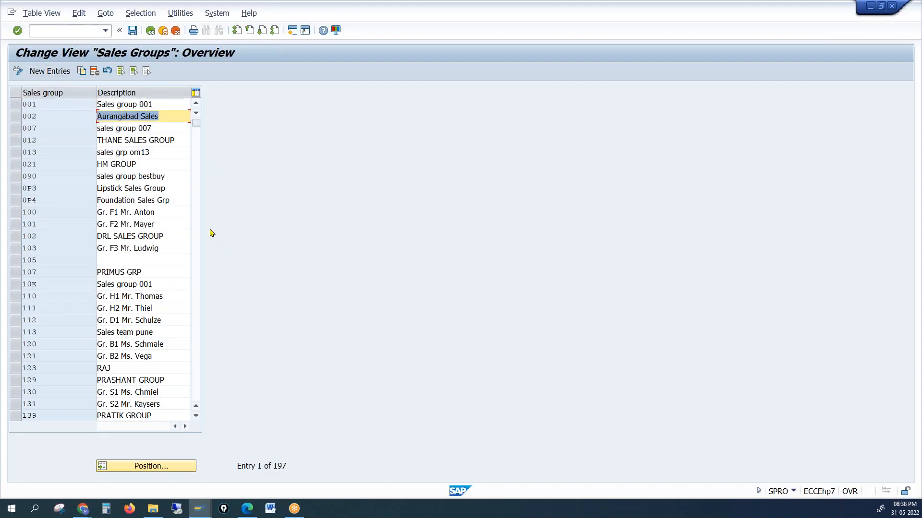
pyautogui.click(150, 30)
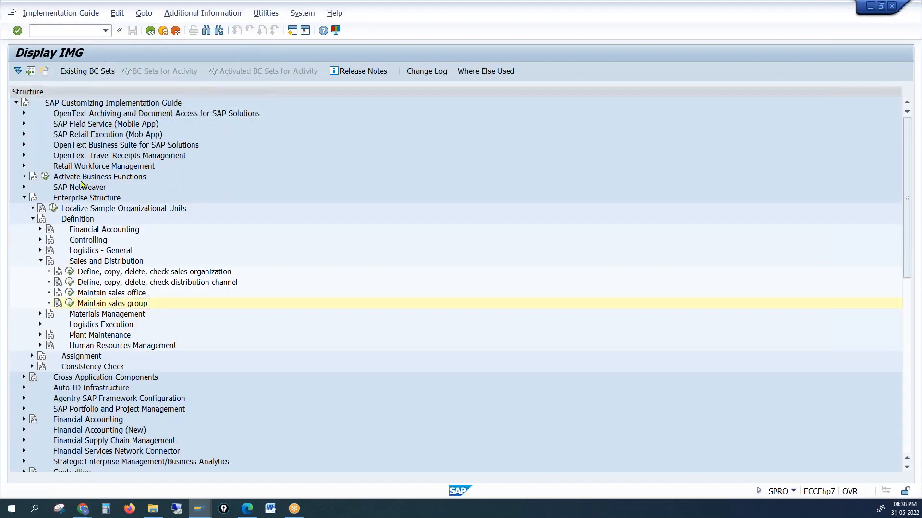
pyautogui.click(41, 261)
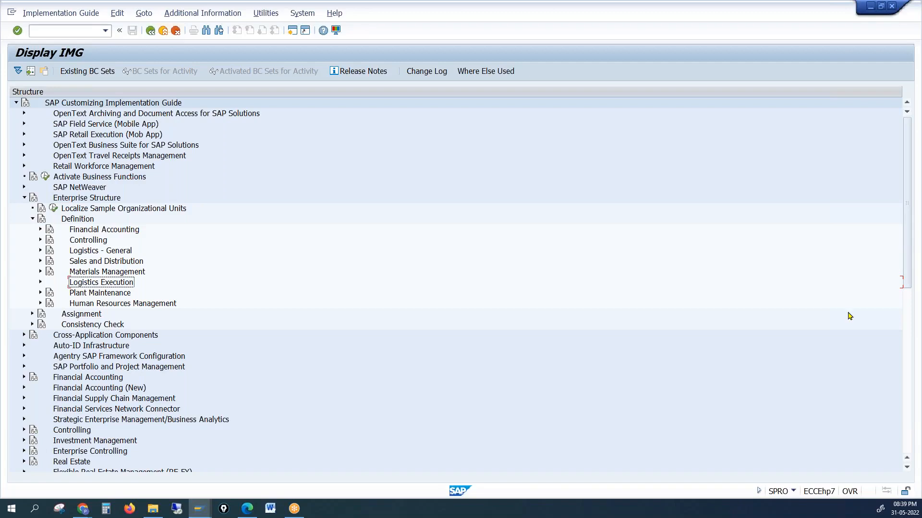
# Open the Copy, delete, check plant activity from the plant definition node under Logistics - General.
pyautogui.hotkey('alt', 'Tab')
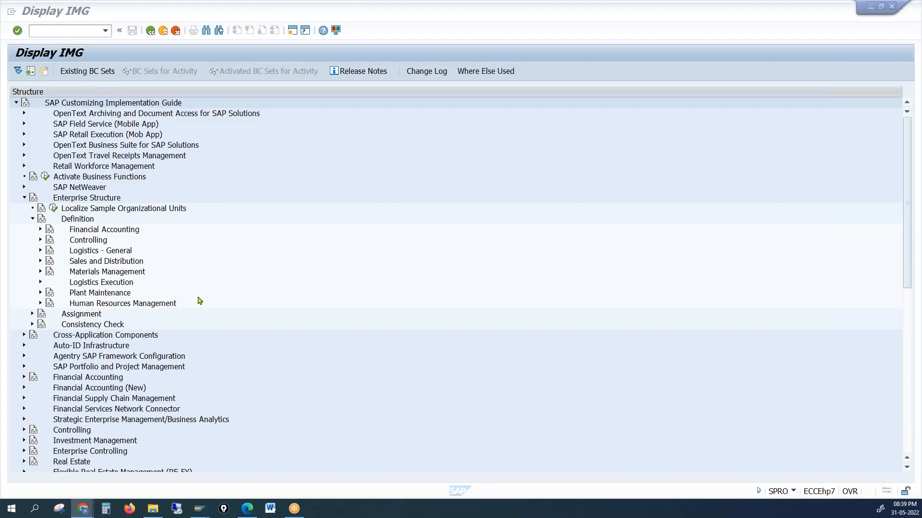
pyautogui.click(89, 254)
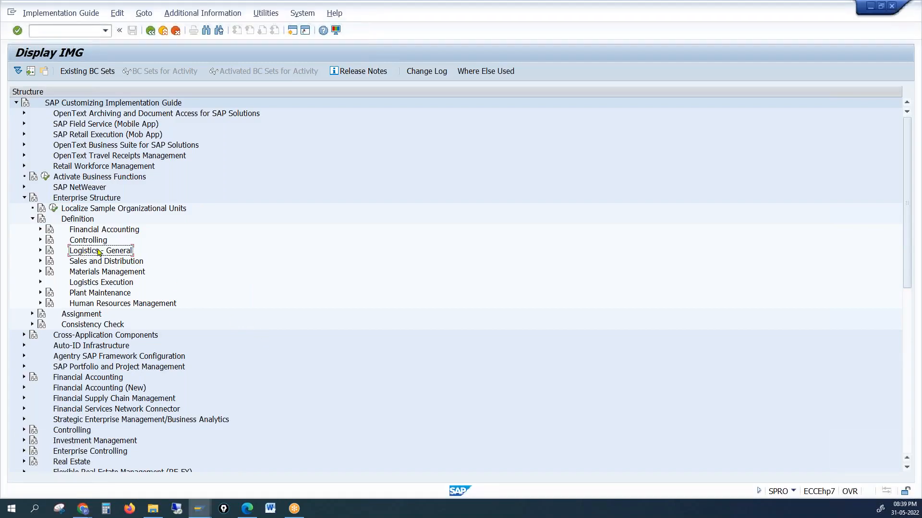
pyautogui.click(40, 250)
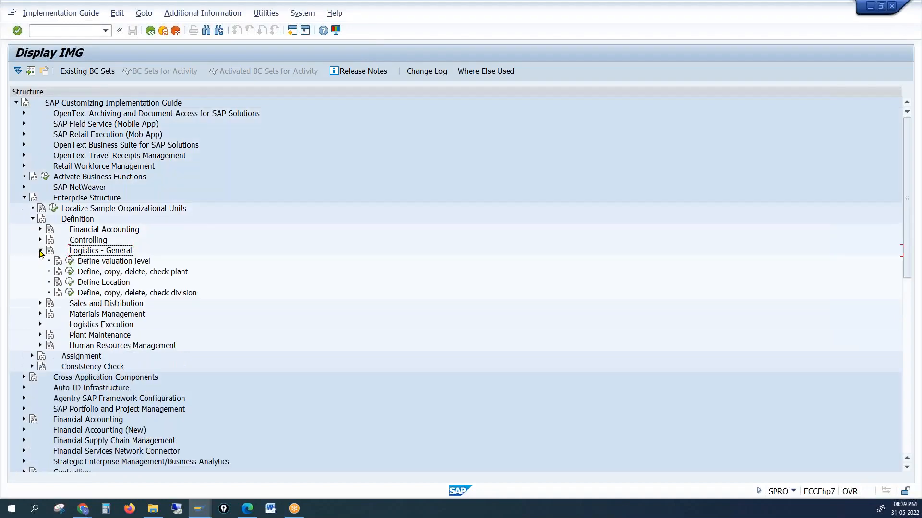
pyautogui.click(148, 273)
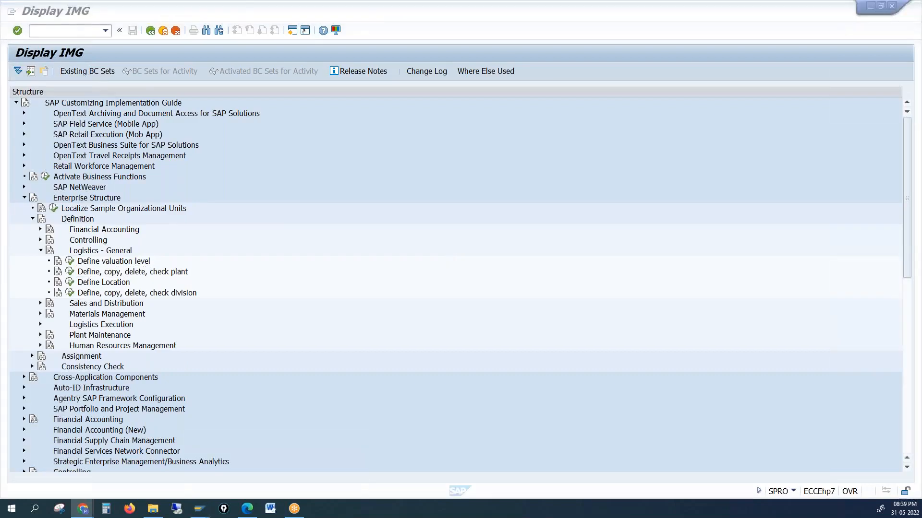
pyautogui.click(70, 272)
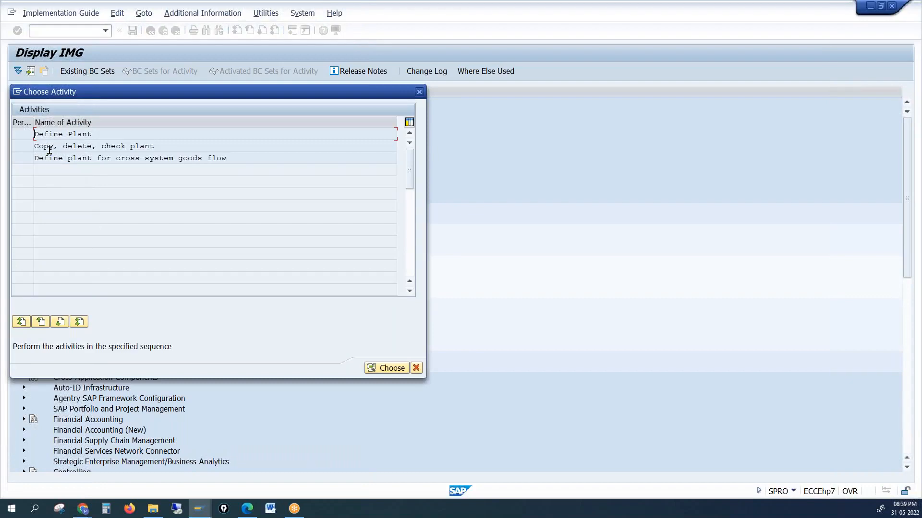
pyautogui.moveTo(44, 158); pyautogui.dragTo(126, 158)
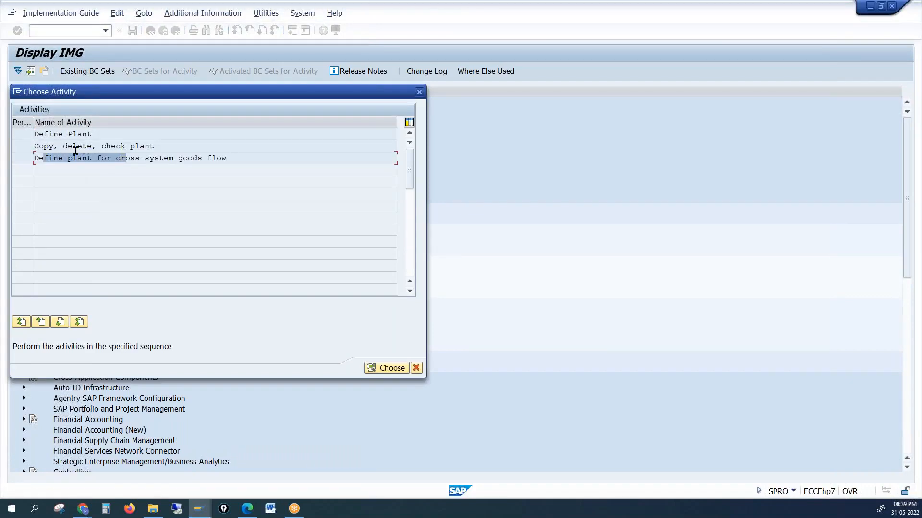
pyautogui.moveTo(48, 146); pyautogui.dragTo(100, 146)
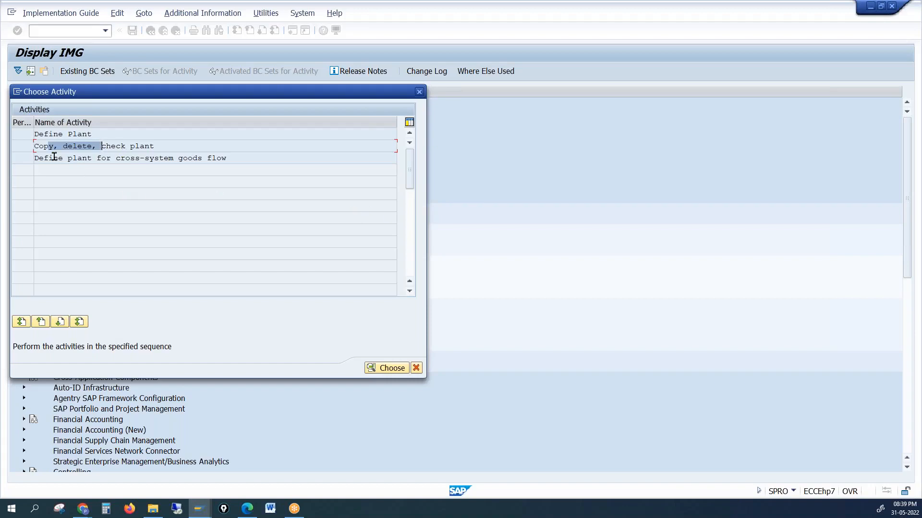
pyautogui.moveTo(43, 145); pyautogui.dragTo(97, 140)
pyautogui.doubleClick(98, 142)
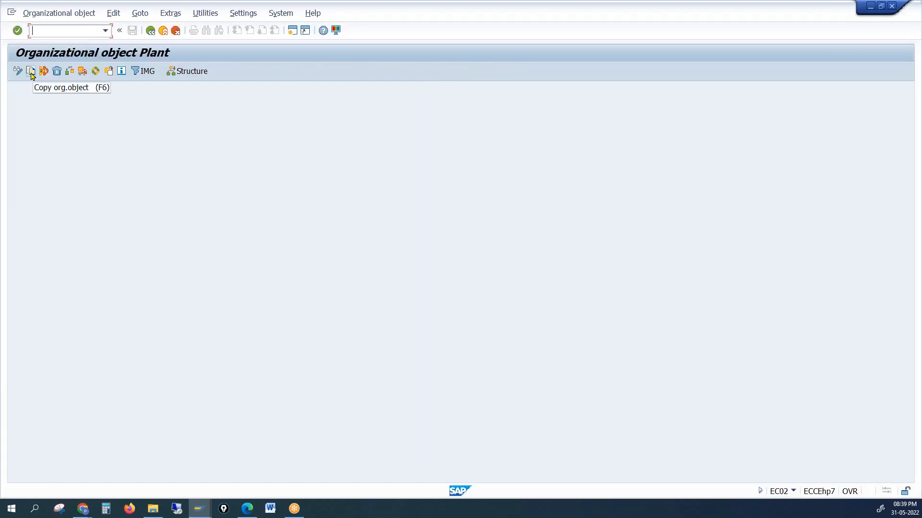
# Copy the organizational object from plant 1000 to plant ZGPL.
pyautogui.click(31, 73)
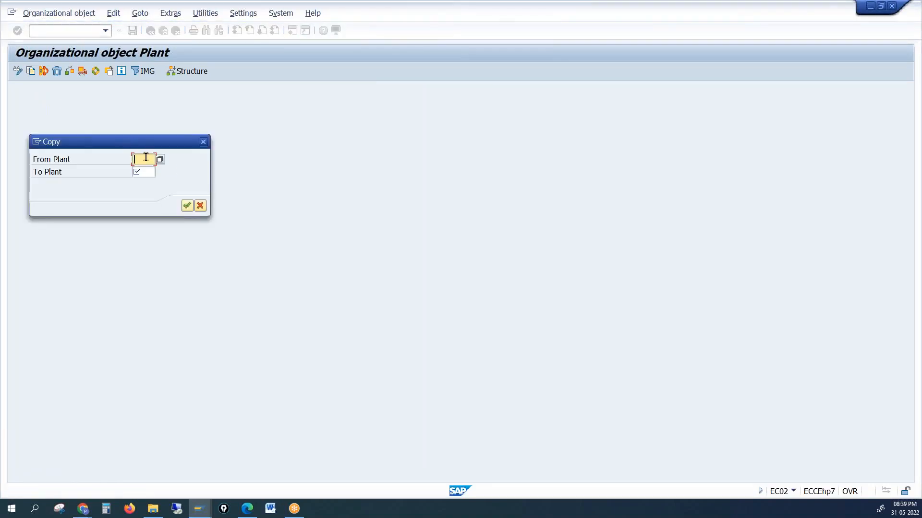
pyautogui.write('1000')
pyautogui.press('Tab')
pyautogui.write('z')
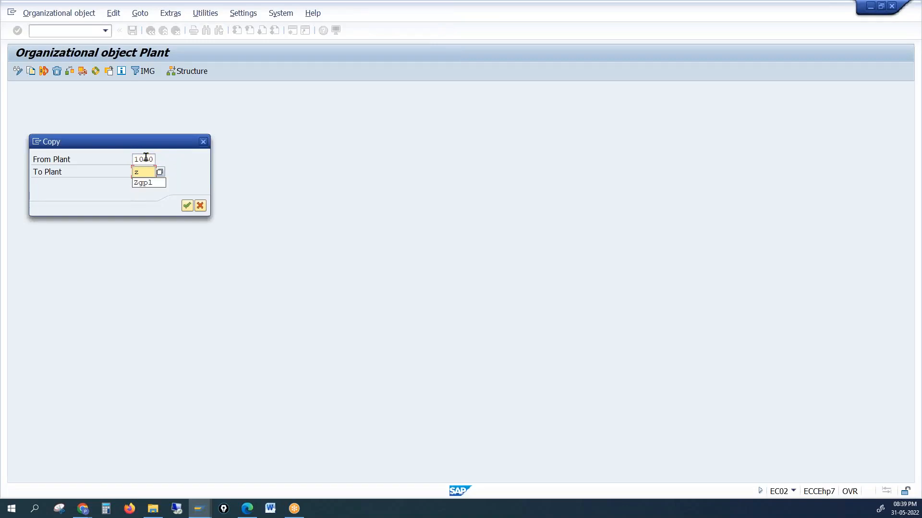
pyautogui.press('Down')
pyautogui.press('Return')
pyautogui.click(187, 206)
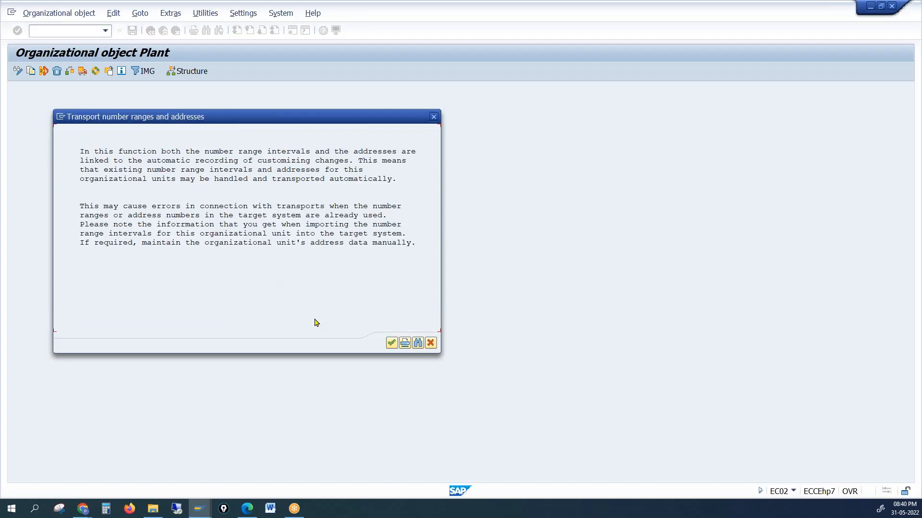
# Accept the transport of number ranges and addresses, record the plant copy in the proposed customizing request, and return to the activity list.
pyautogui.click(392, 343)
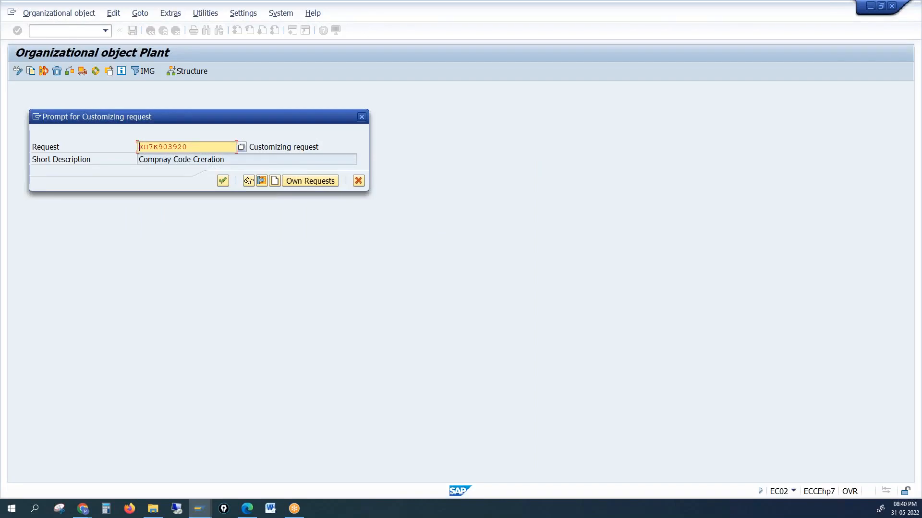
pyautogui.click(221, 179)
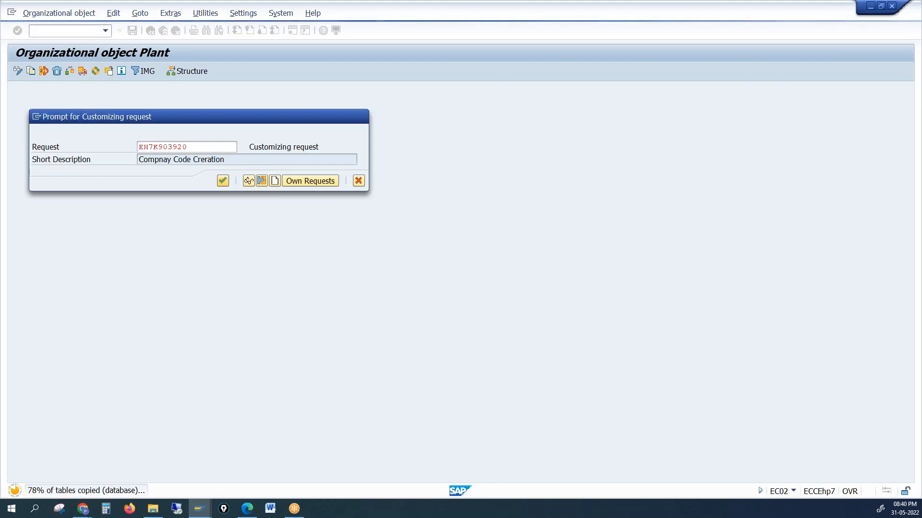
pyautogui.click(223, 181)
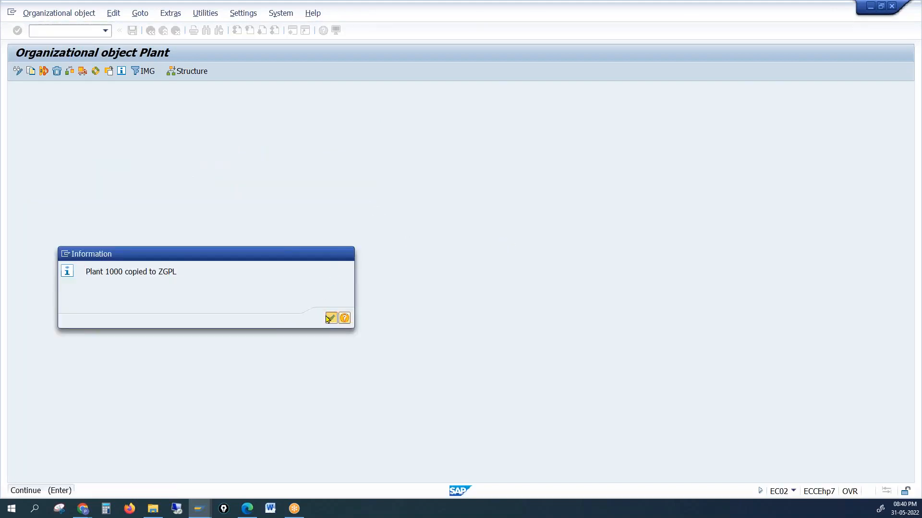
pyautogui.click(331, 318)
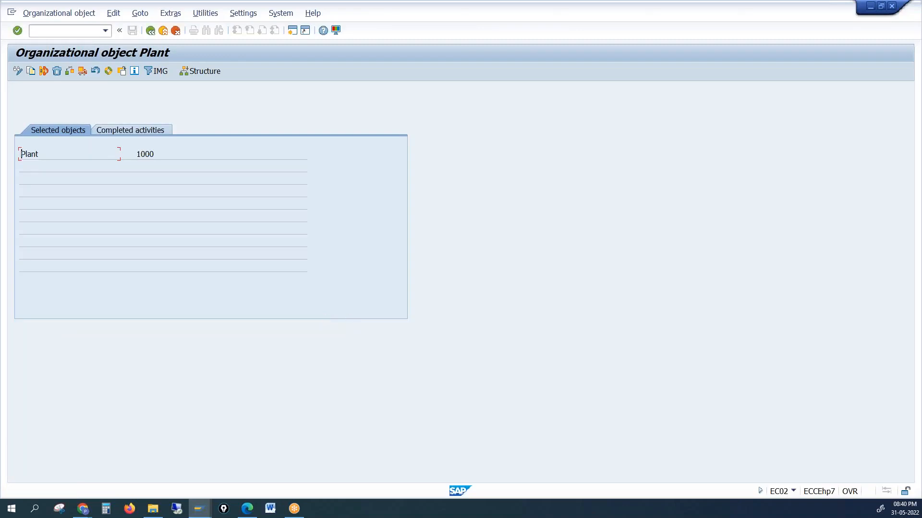
pyautogui.hotkey('alt', 'Tab')
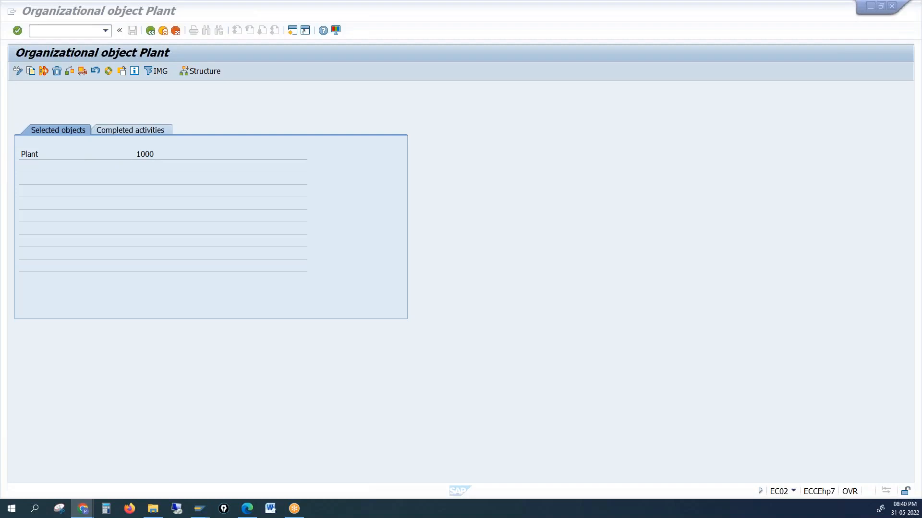
pyautogui.click(150, 30)
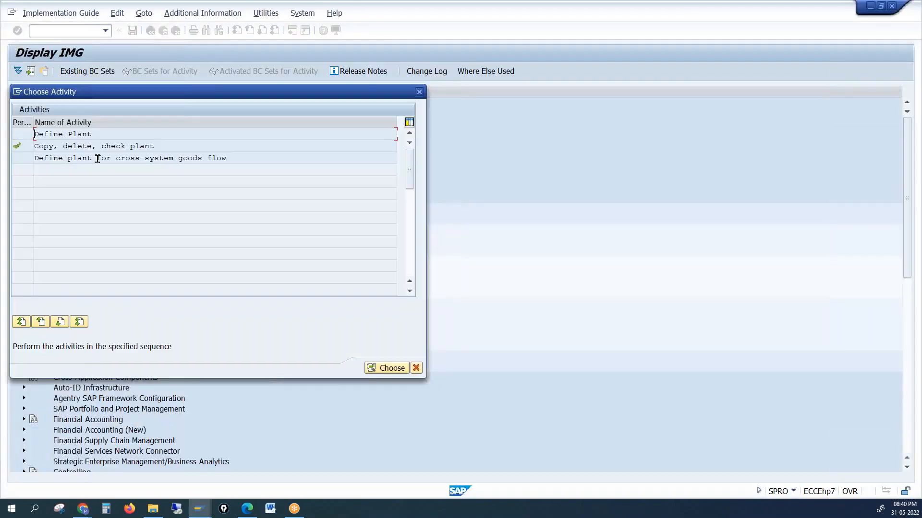
# Examine the details of plant 0001 under Define Plant, including its factory calendar, and return to the implementation guide without changing them.
pyautogui.doubleClick(60, 139)
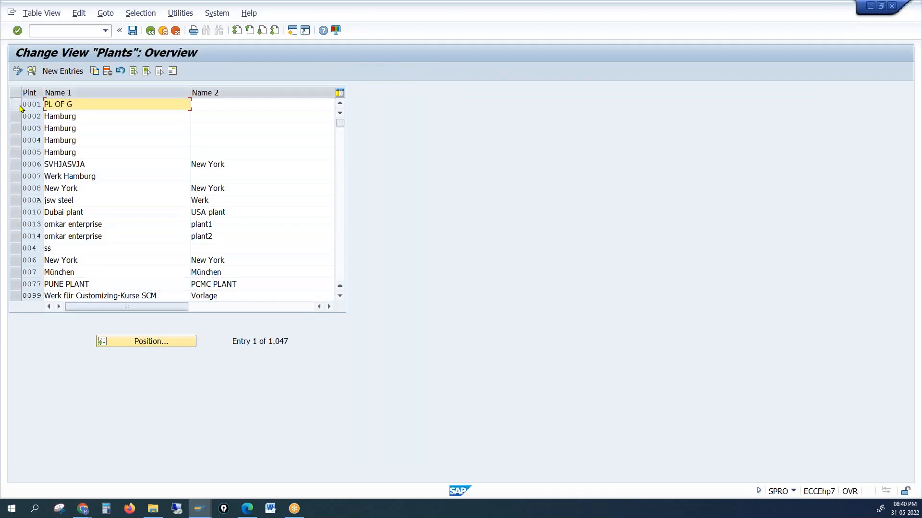
pyautogui.click(31, 72)
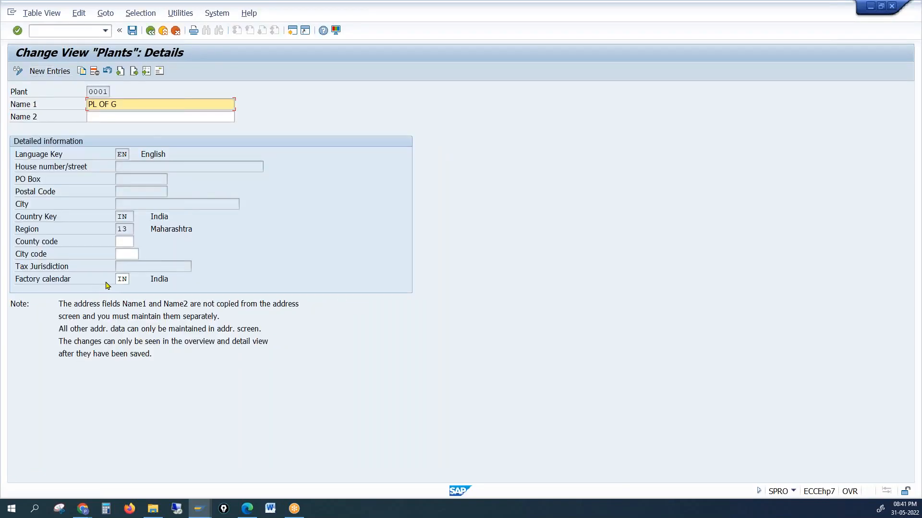
pyautogui.click(122, 279)
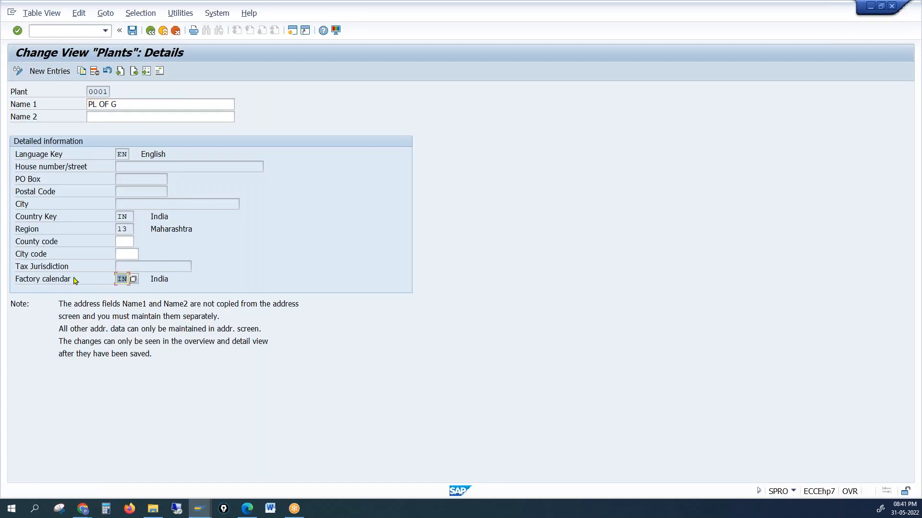
pyautogui.click(31, 281)
pyautogui.hotkey('alt', 'Tab')
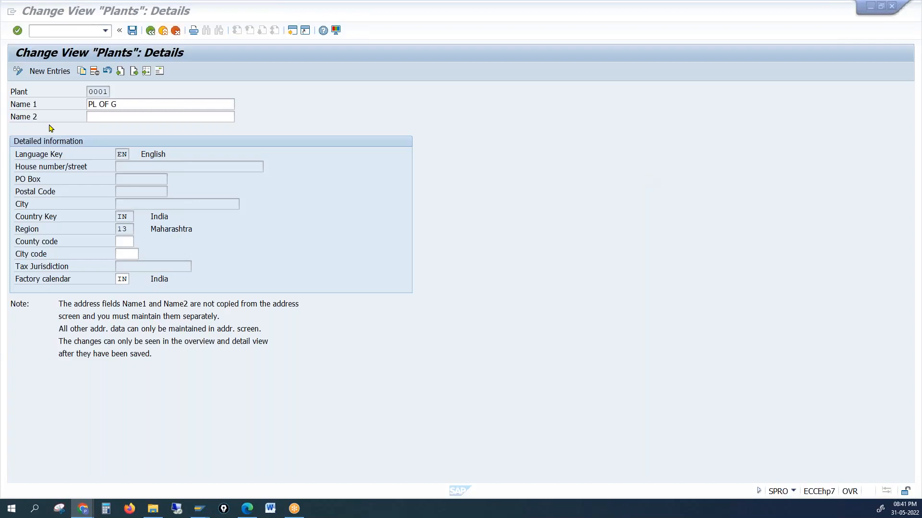
pyautogui.click(133, 33)
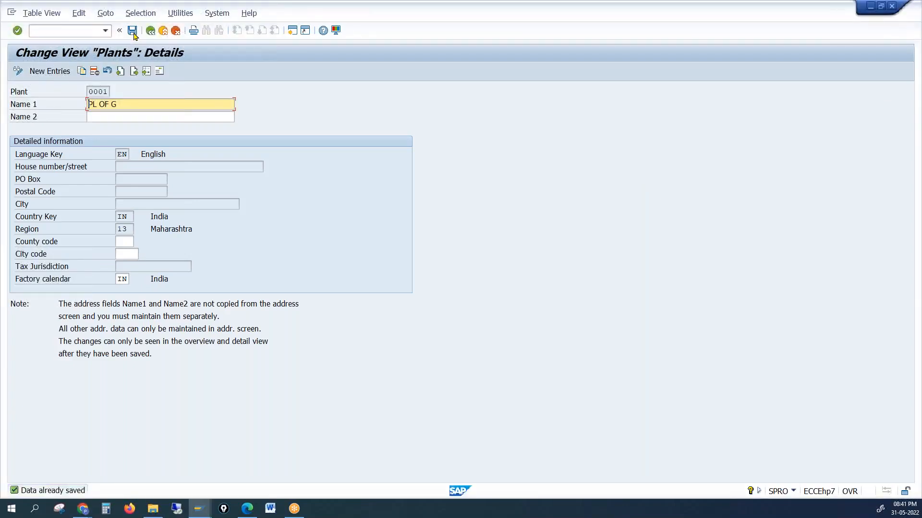
pyautogui.click(150, 32)
pyautogui.click(151, 31)
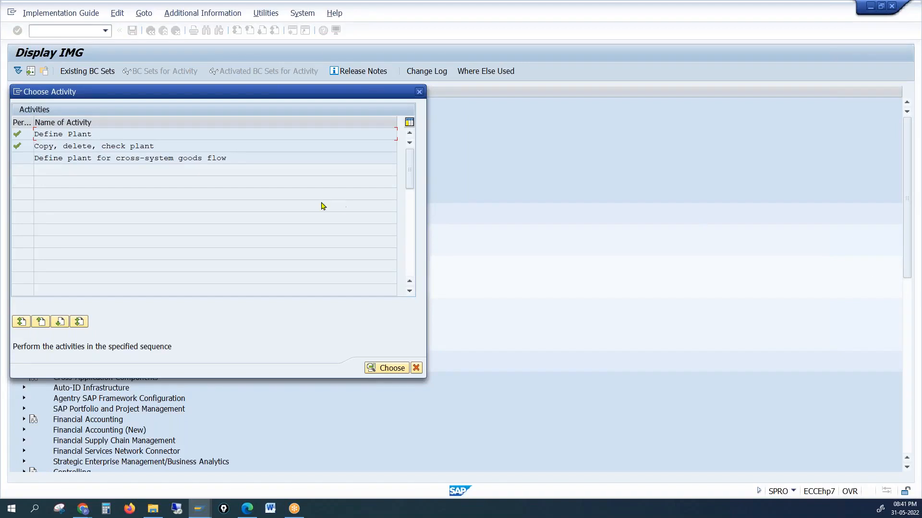
pyautogui.click(419, 95)
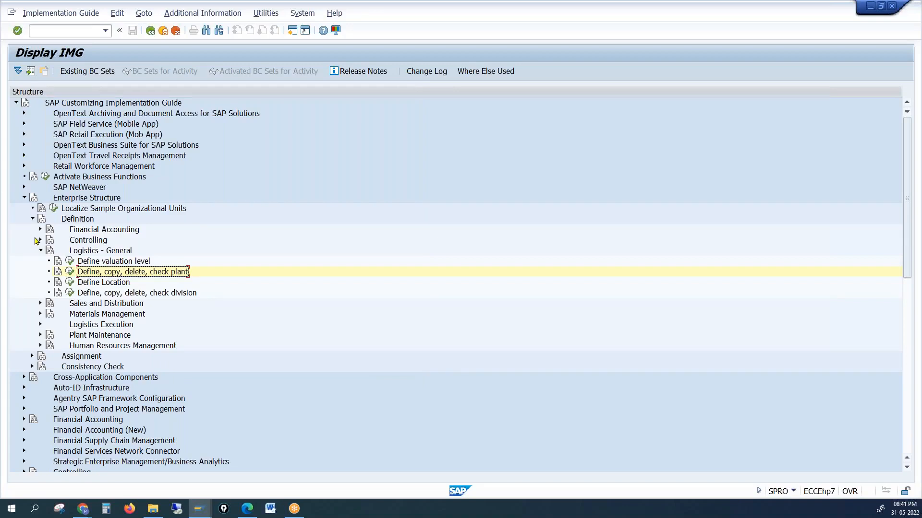
# Collapse Logistics - General and open the Maintain storage location activity under Materials Management.
pyautogui.click(41, 251)
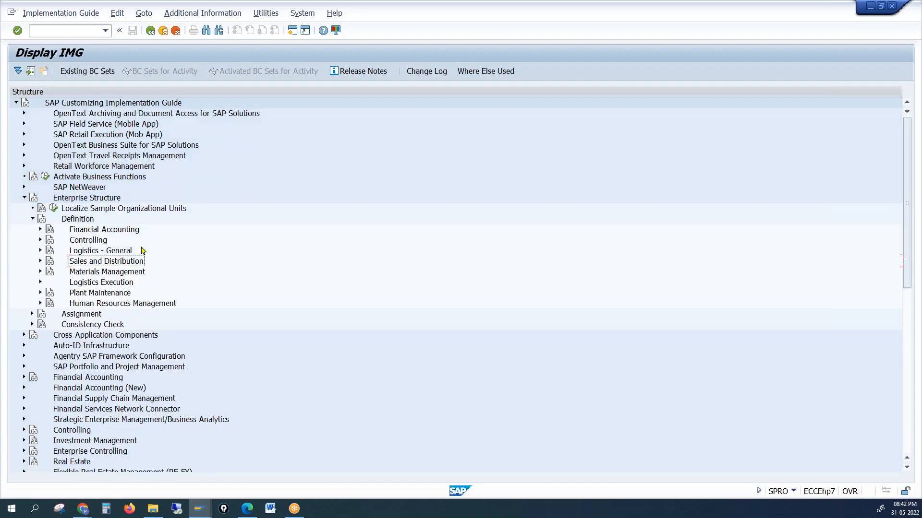
pyautogui.click(123, 272)
pyautogui.click(41, 273)
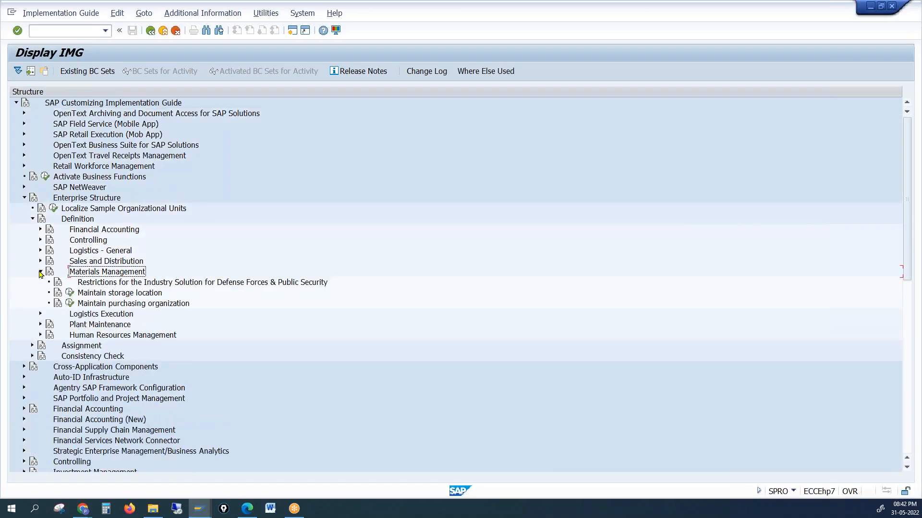
pyautogui.click(119, 296)
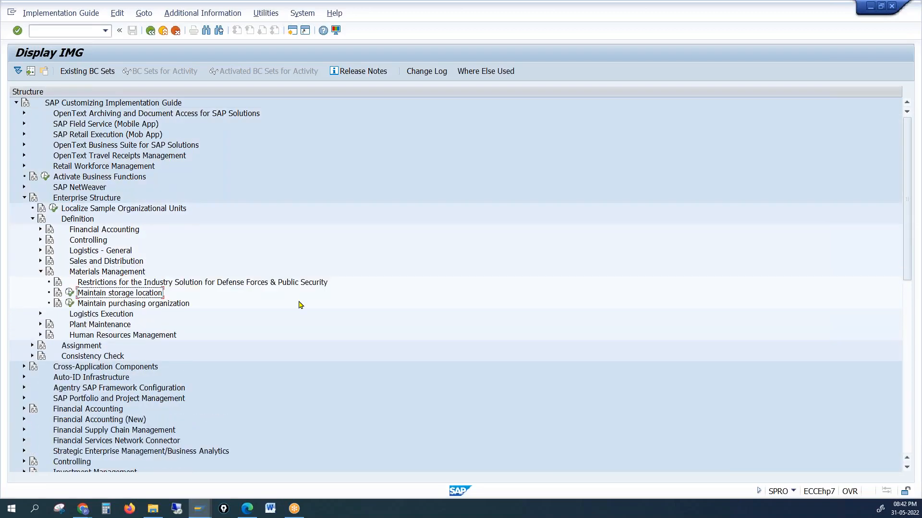
pyautogui.hotkey('alt', 'Tab')
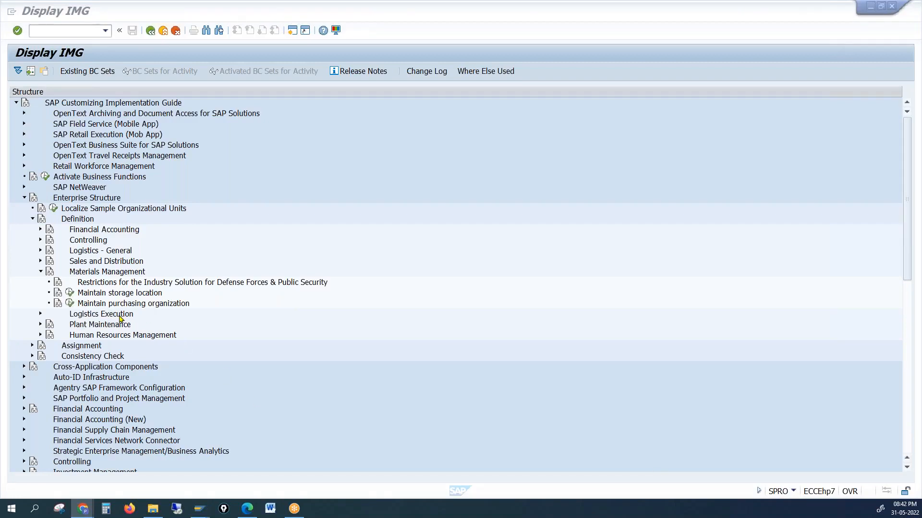
pyautogui.click(70, 293)
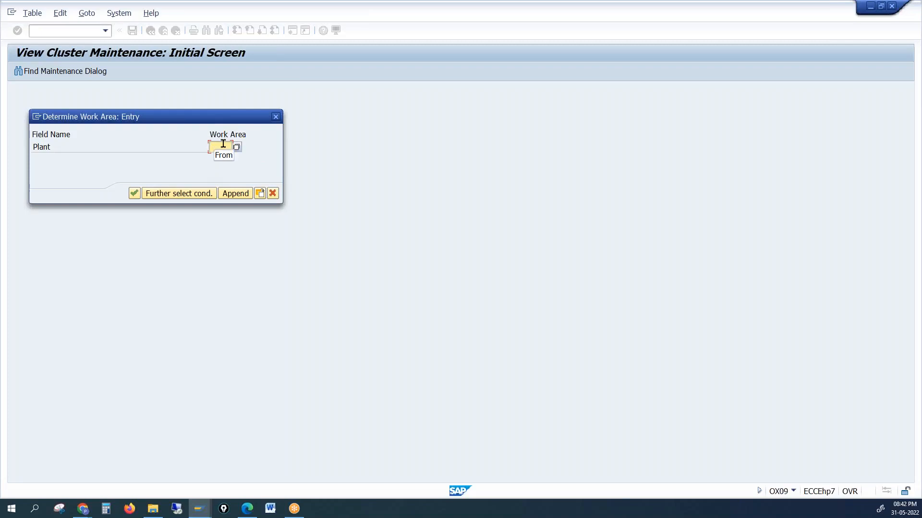
# Set plant ZGPL as the work area and display its storage locations.
pyautogui.write('zgpl')
pyautogui.press('Return')
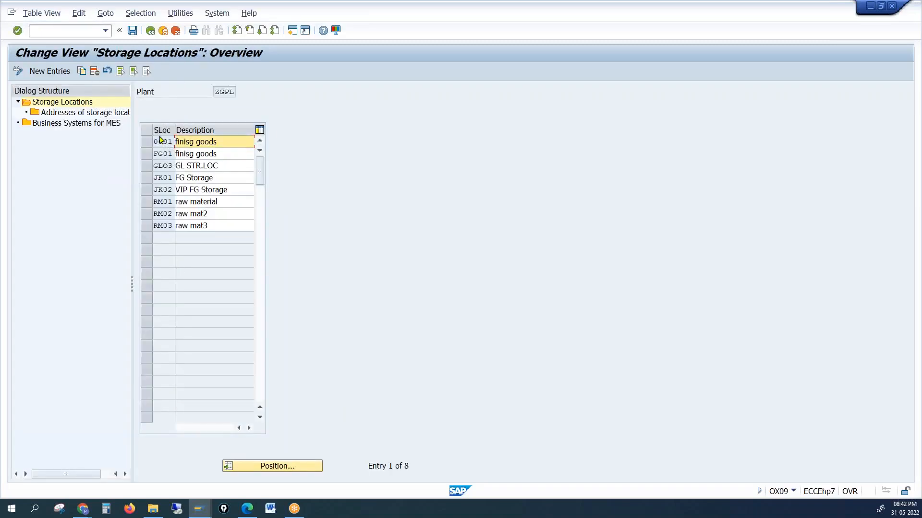
pyautogui.moveTo(157, 165); pyautogui.dragTo(173, 166)
pyautogui.doubleClick(224, 91)
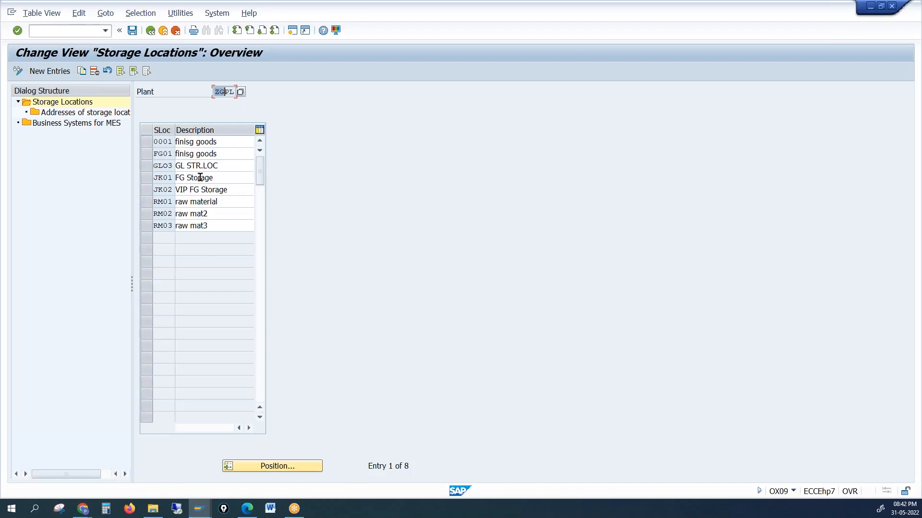
# Add new storage locations FERT with description FG and ROH with description RM to plant ZGPL.
pyautogui.click(54, 76)
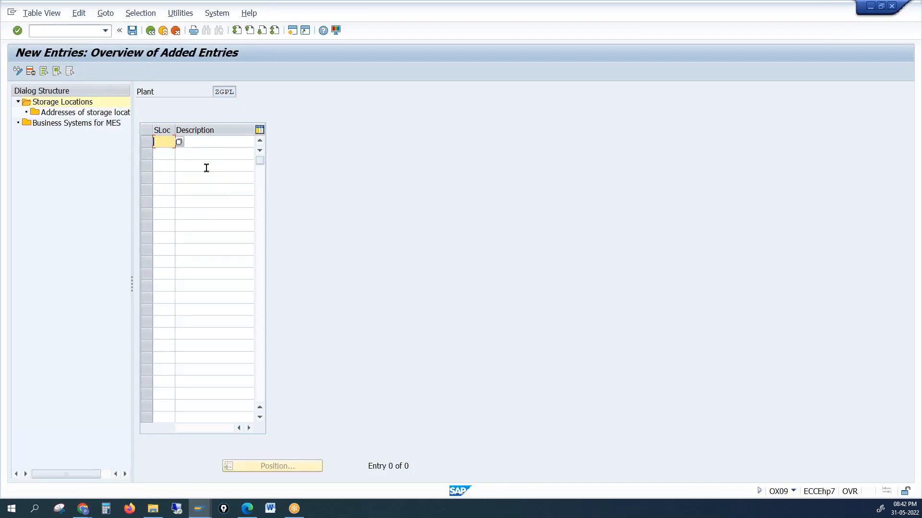
pyautogui.write('FERT')
pyautogui.click(201, 149)
pyautogui.click(206, 141)
pyautogui.write('FG')
pyautogui.click(167, 154)
pyautogui.write('ROH')
pyautogui.click(194, 155)
pyautogui.write('RM')
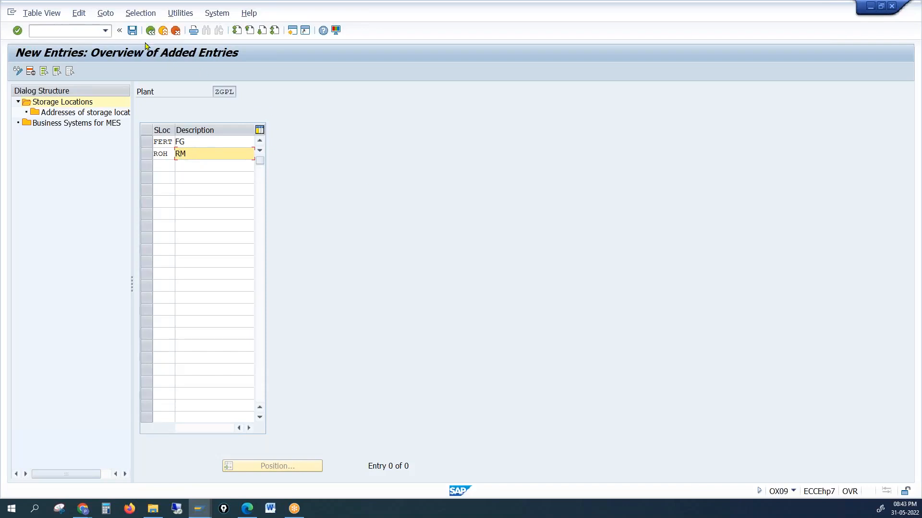
# Save the new storage locations in the proposed customizing request, check them in the overview, and return to the implementation guide.
pyautogui.click(133, 31)
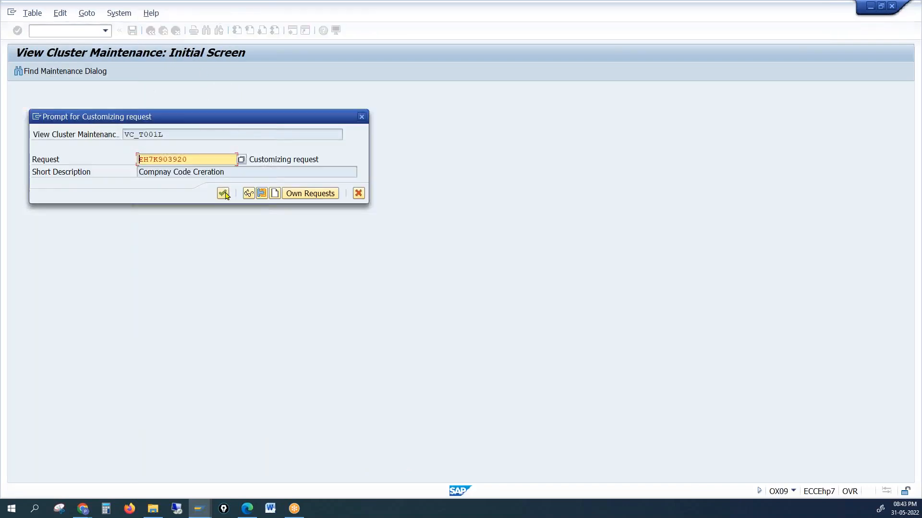
pyautogui.click(223, 193)
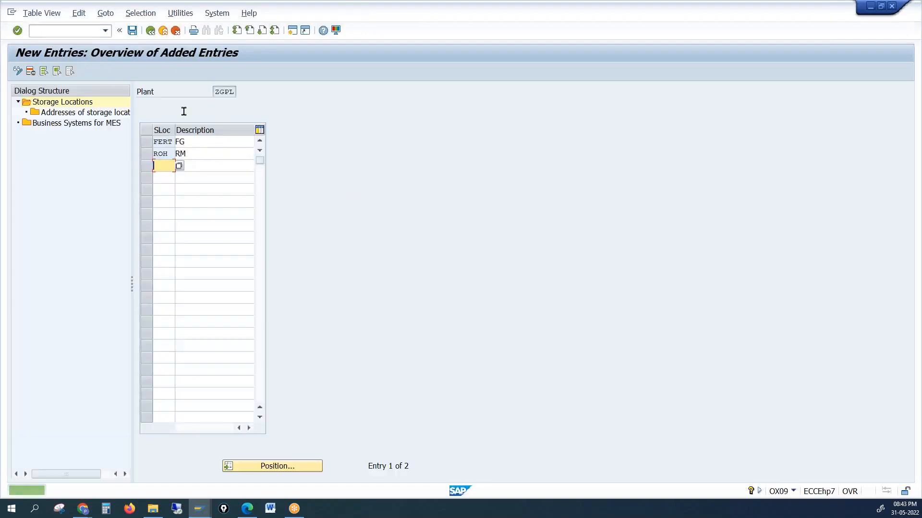
pyautogui.click(150, 31)
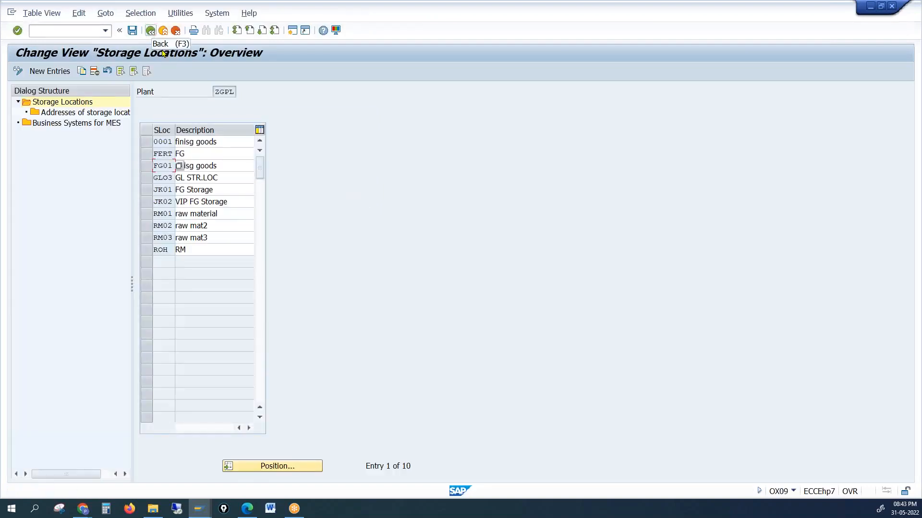
pyautogui.click(146, 250)
pyautogui.click(147, 154)
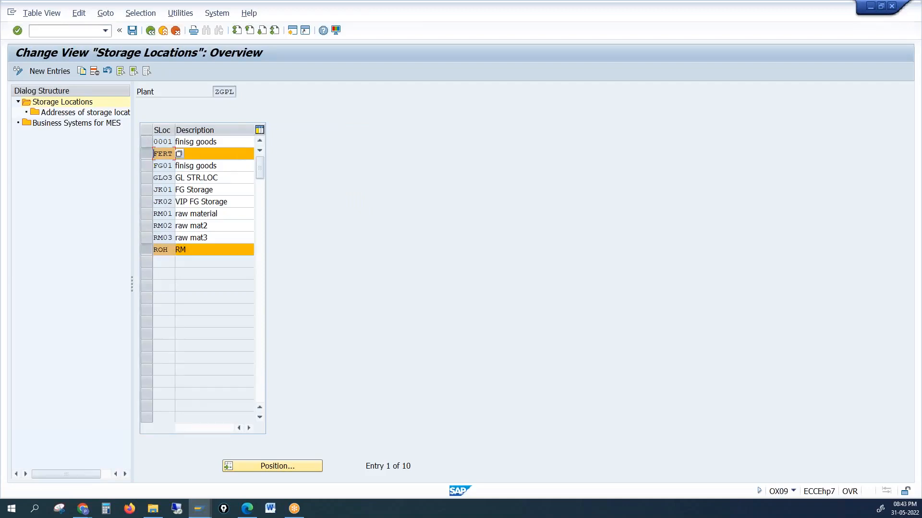
pyautogui.click(132, 31)
pyautogui.click(149, 31)
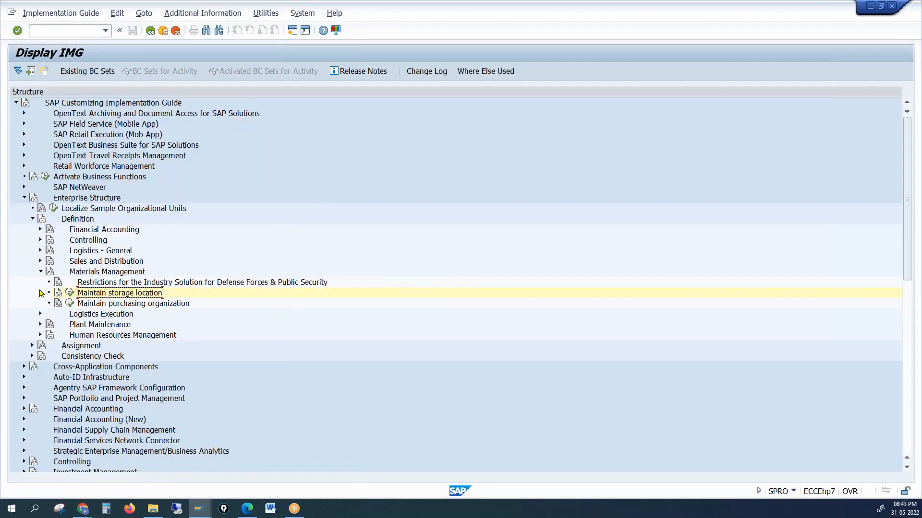
# Collapse Materials Management and open the Define shipping point activity under Logistics Execution.
pyautogui.click(42, 272)
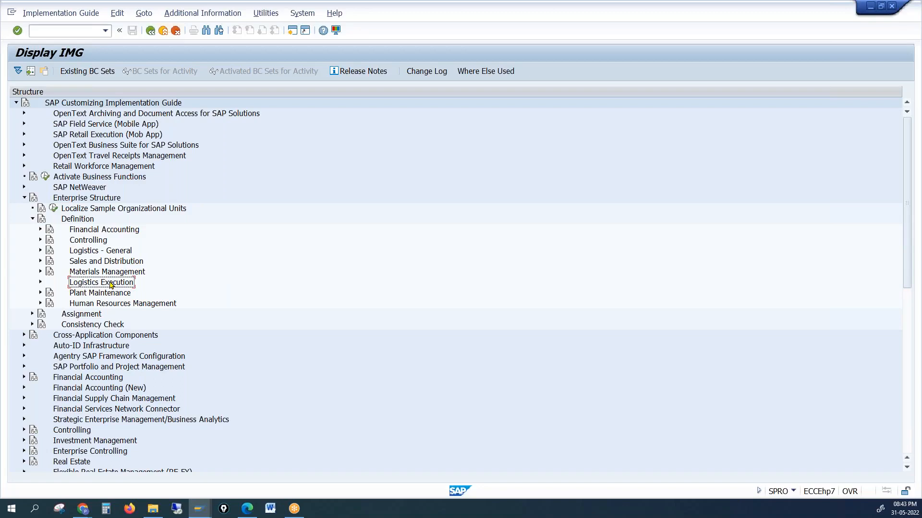
pyautogui.click(40, 284)
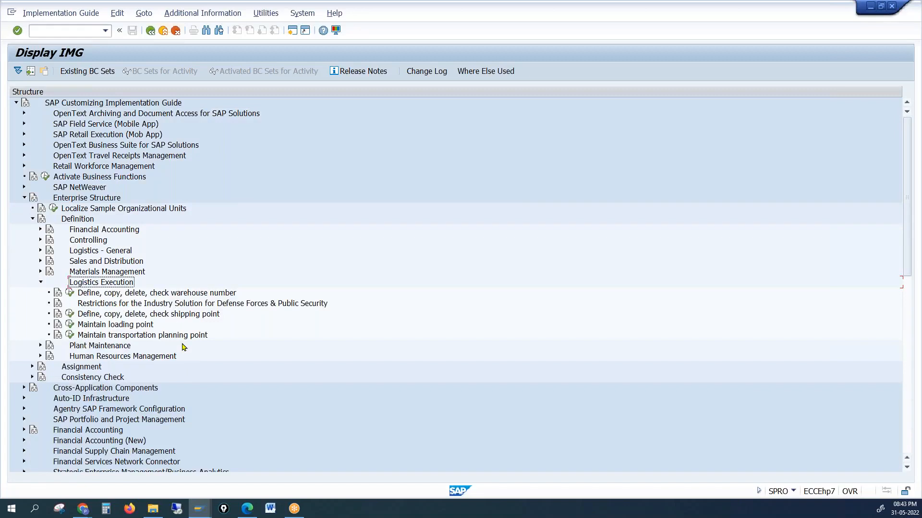
pyautogui.click(167, 316)
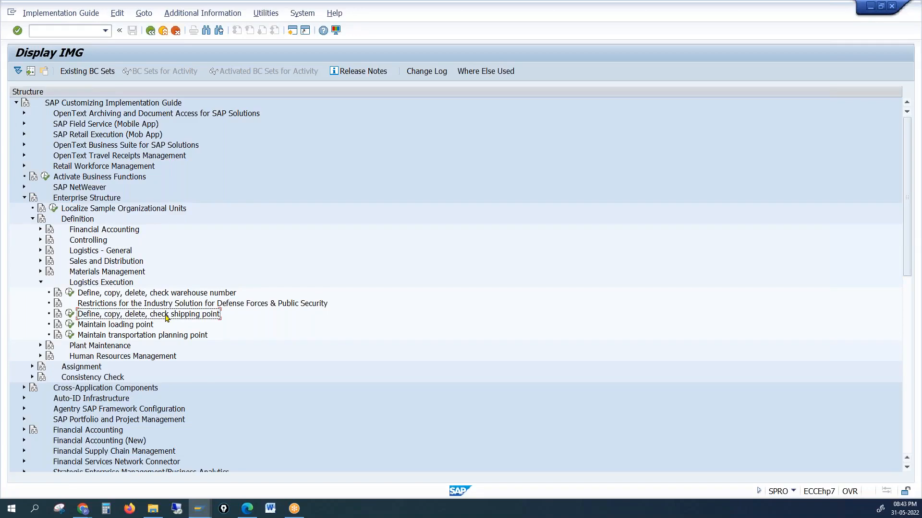
pyautogui.click(71, 315)
pyautogui.moveTo(43, 146); pyautogui.dragTo(112, 146)
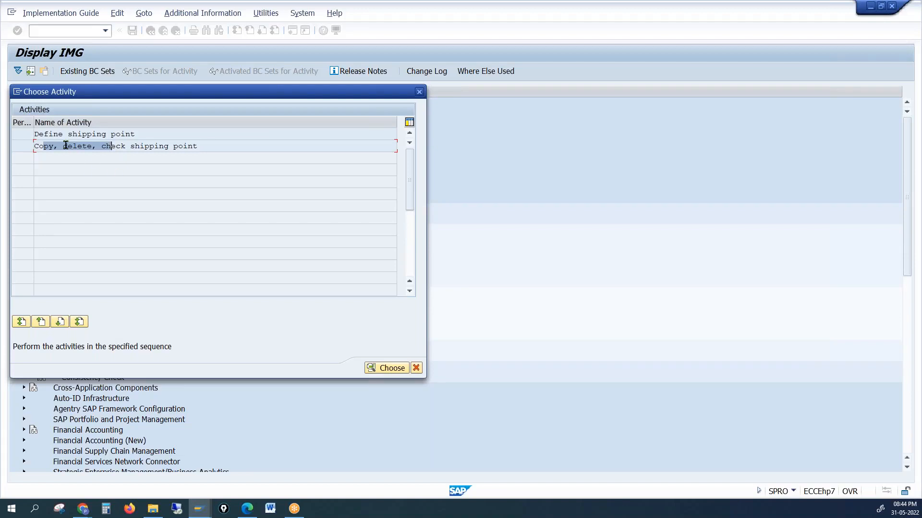
pyautogui.moveTo(43, 134); pyautogui.dragTo(83, 134)
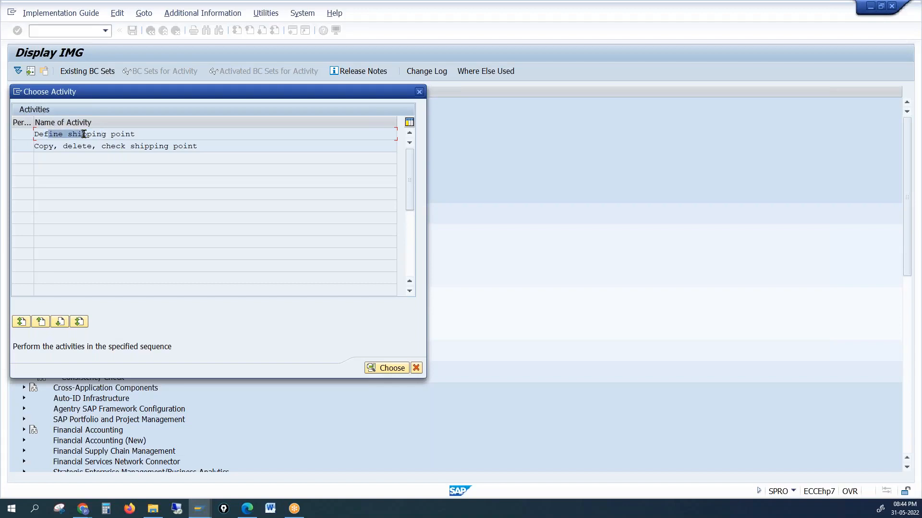
pyautogui.doubleClick(83, 135)
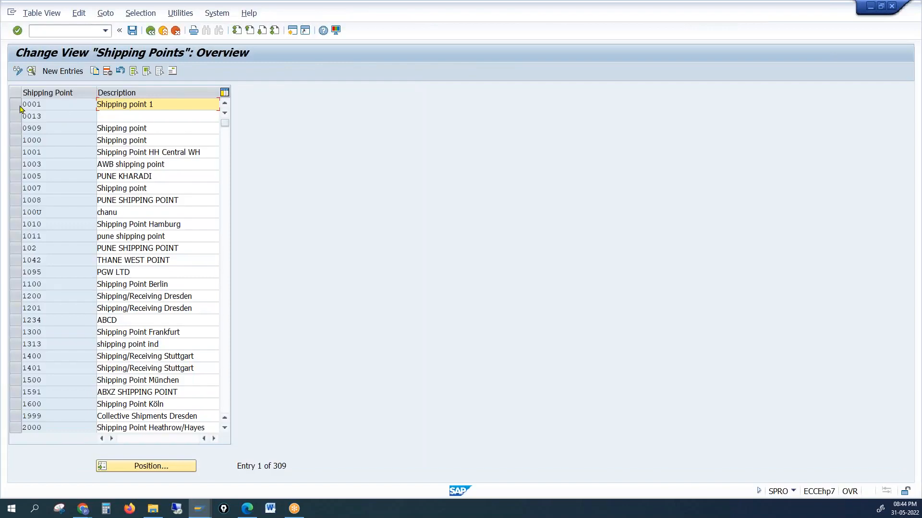
# Open the details of shipping point 0001.
pyautogui.click(19, 106)
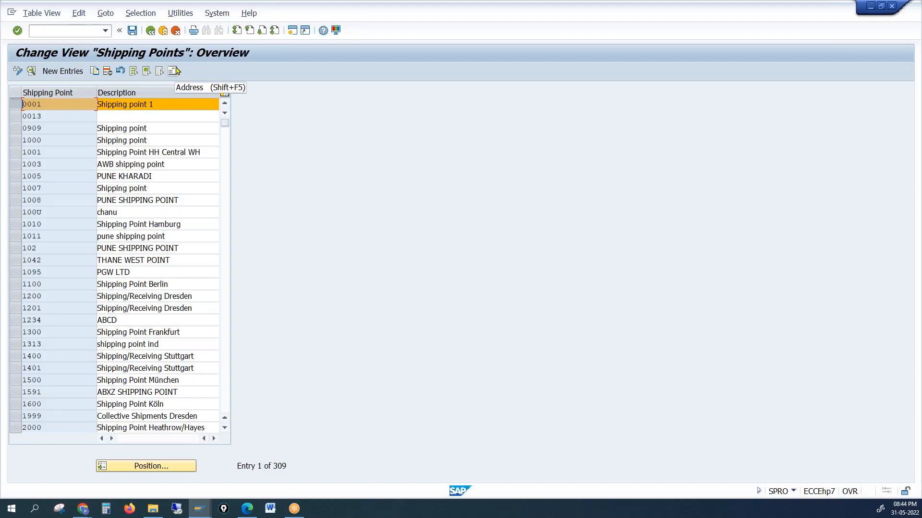
pyautogui.click(30, 72)
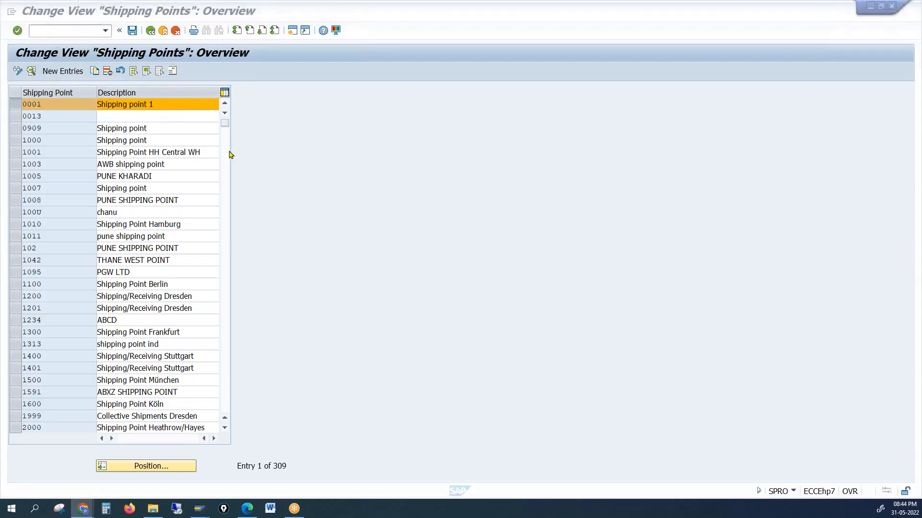
pyautogui.click(31, 72)
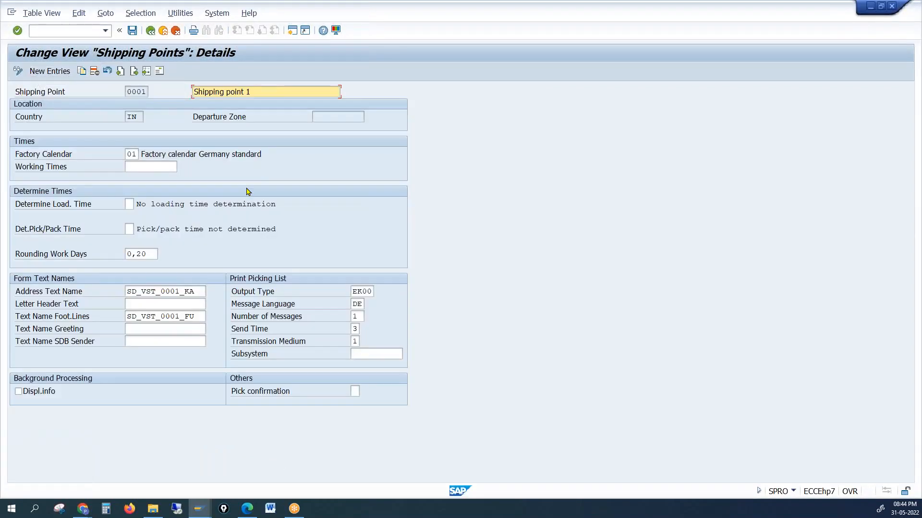
pyautogui.hotkey('alt', 'Tab')
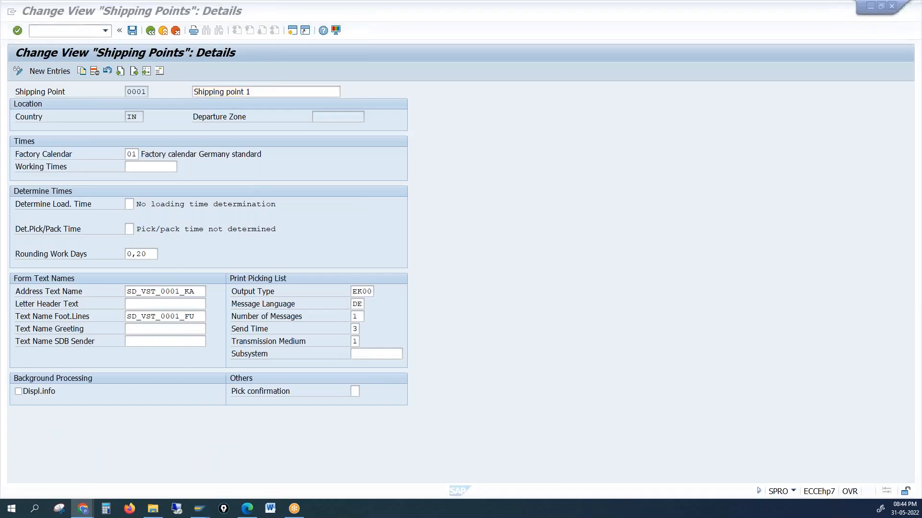
pyautogui.click(779, 264)
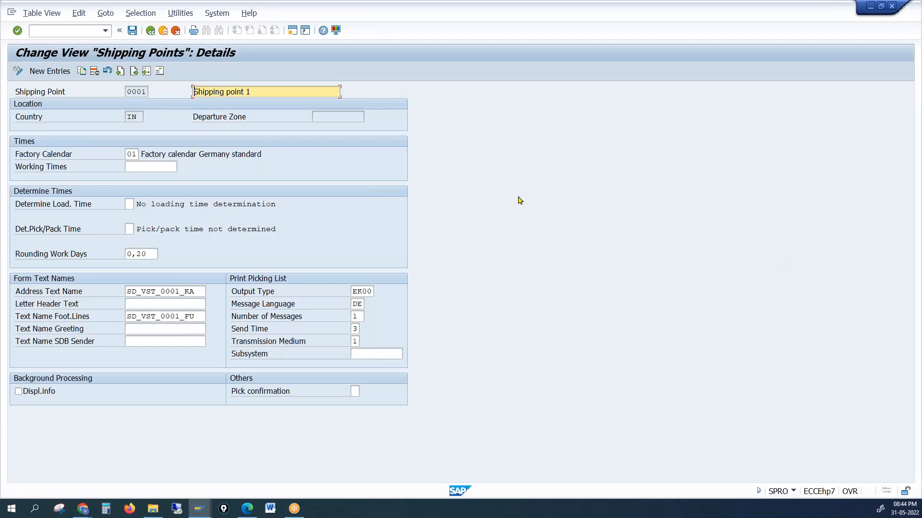
# Examine the departure zone, factory calendar, loading time and pick/pack time settings of shipping point 0001.
pyautogui.click(333, 113)
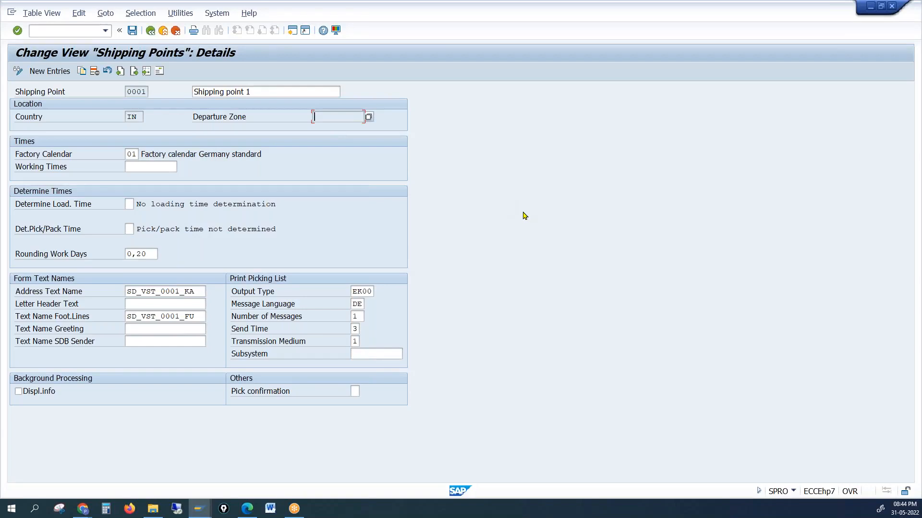
pyautogui.click(138, 154)
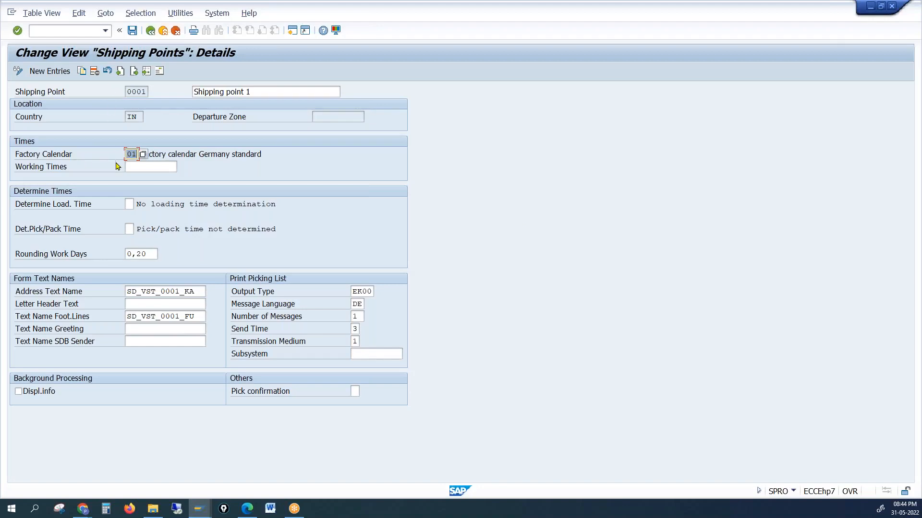
pyautogui.click(155, 153)
pyautogui.moveTo(178, 150); pyautogui.dragTo(253, 153)
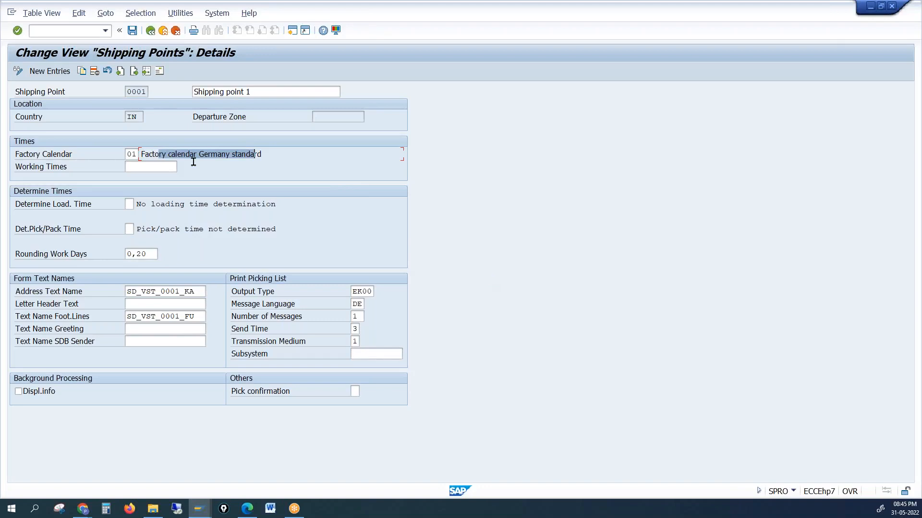
pyautogui.moveTo(159, 153); pyautogui.dragTo(263, 153)
pyautogui.click(131, 227)
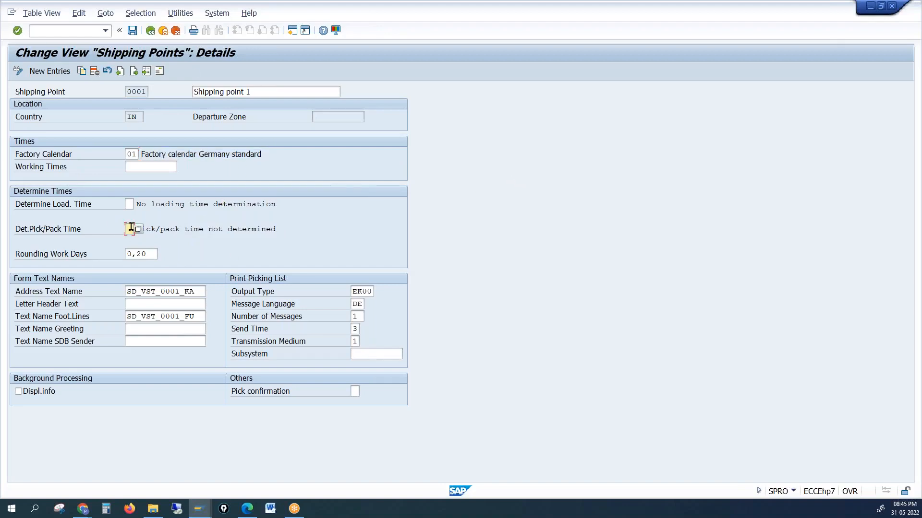
pyautogui.moveTo(150, 228); pyautogui.dragTo(208, 204)
pyautogui.moveTo(141, 231); pyautogui.dragTo(199, 204)
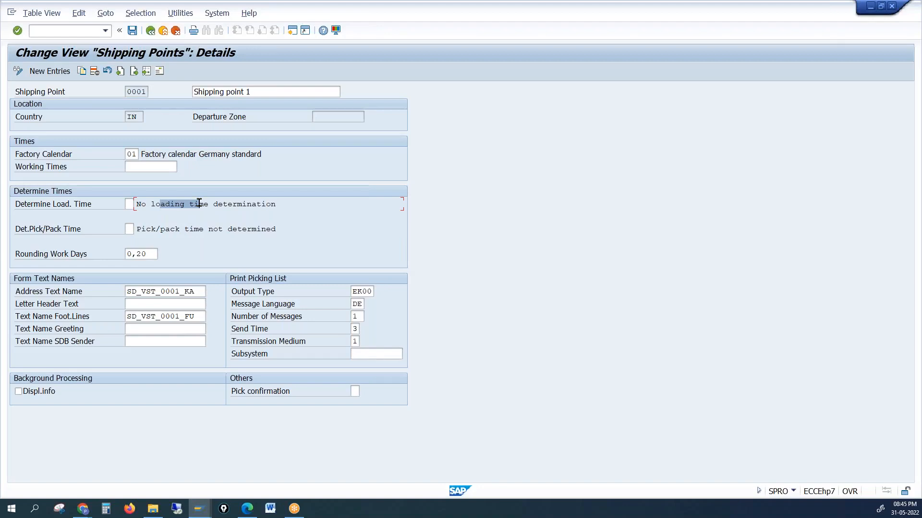
pyautogui.moveTo(137, 204); pyautogui.dragTo(185, 205)
pyautogui.click(153, 228)
# Enter 2 for both the pick/pack time and the loading time determination of shipping point 0001.
pyautogui.click(129, 229)
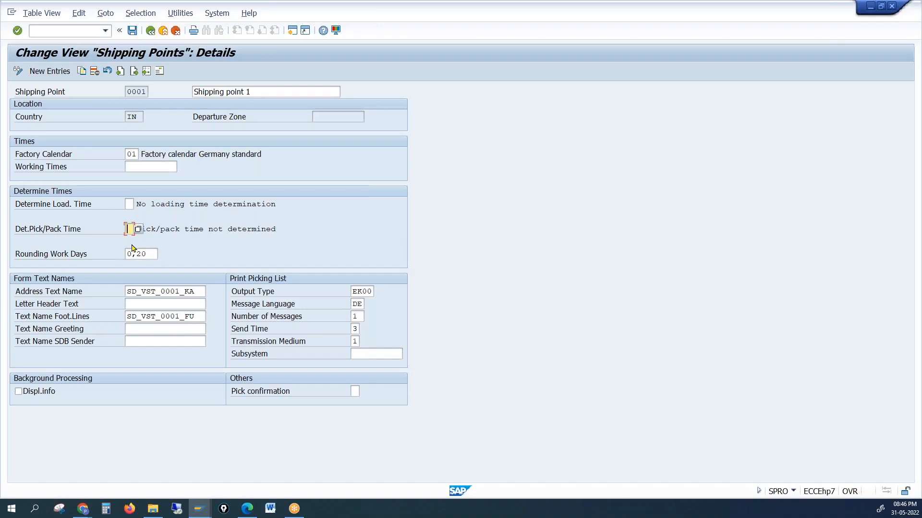
pyautogui.write('2')
pyautogui.click(127, 205)
pyautogui.write('2')
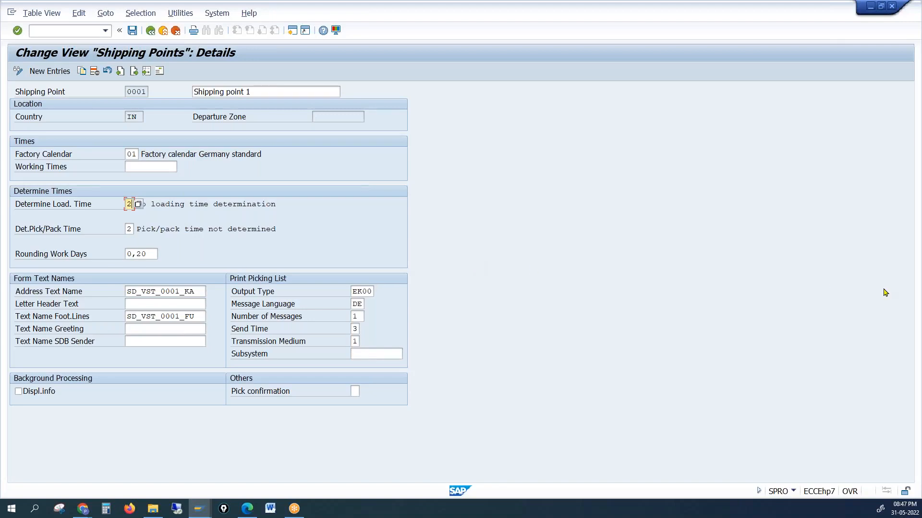
pyautogui.click(921, 292)
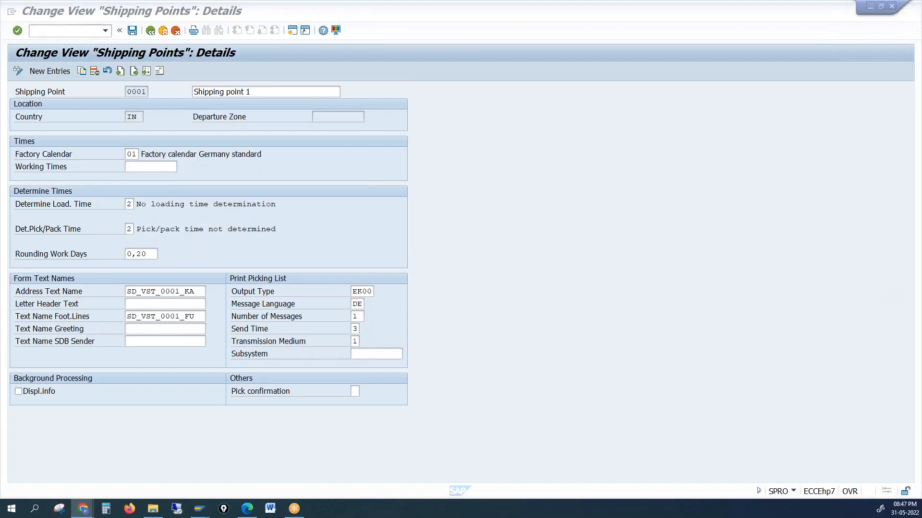
pyautogui.moveTo(162, 205); pyautogui.dragTo(191, 205)
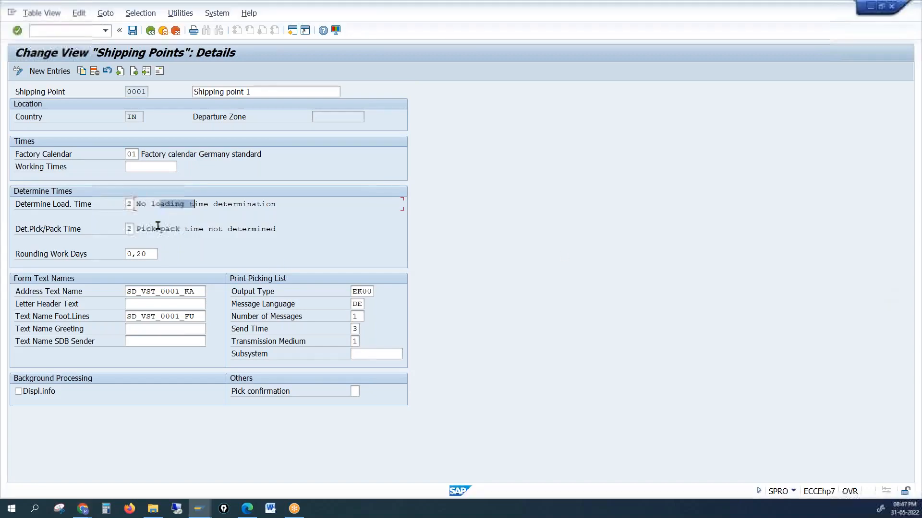
pyautogui.hotkey('alt', 'Tab')
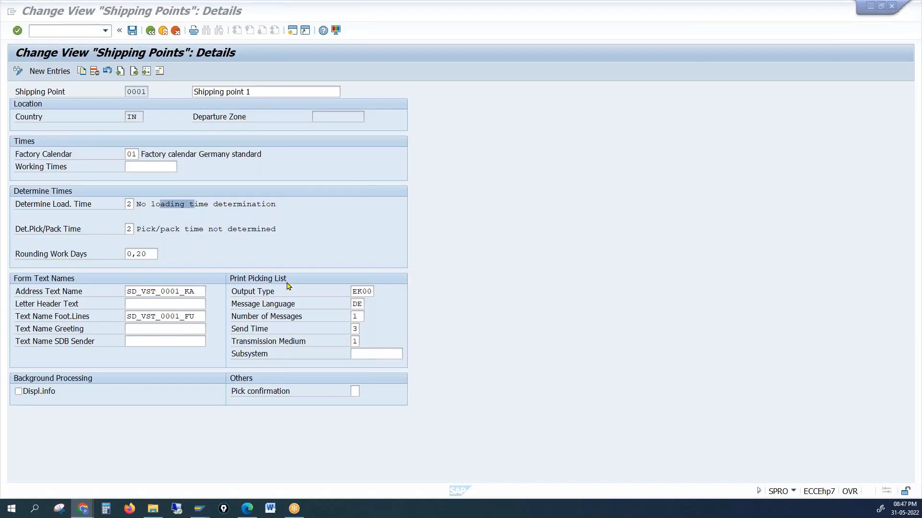
pyautogui.click(528, 277)
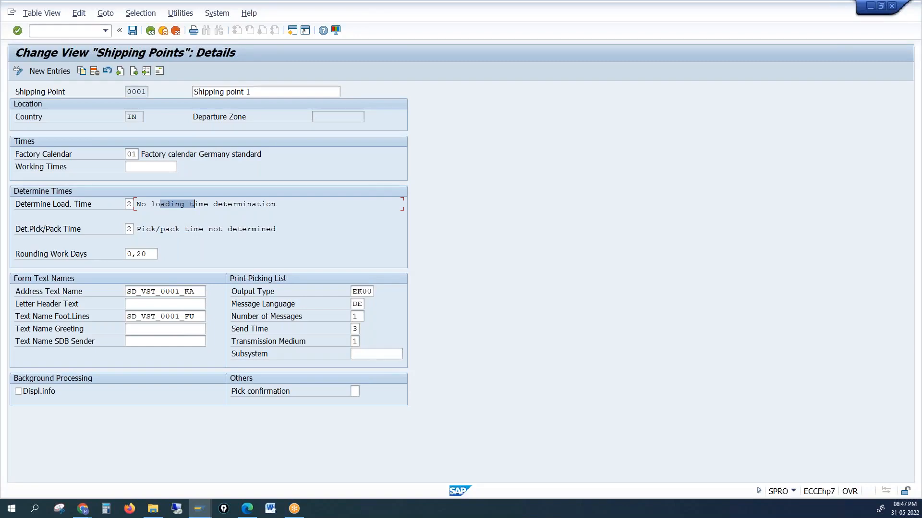
pyautogui.hotkey('alt', 'Tab')
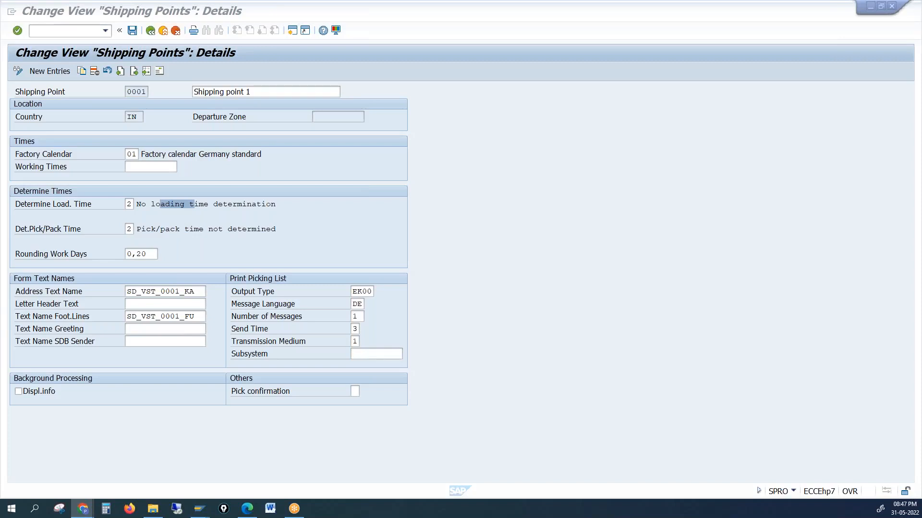
pyautogui.click(814, 198)
# Review the possible entries for loading time determination and close the list without choosing one.
pyautogui.click(136, 204)
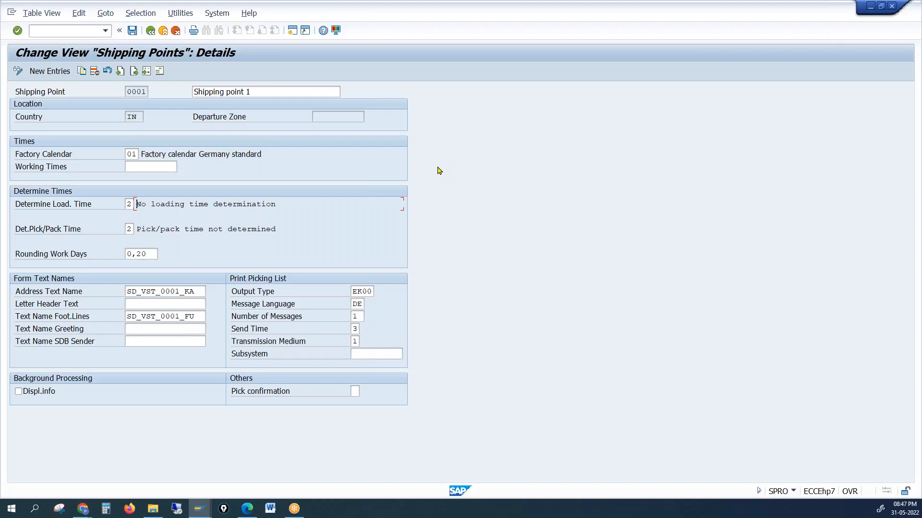
pyautogui.click(130, 205)
pyautogui.click(138, 204)
pyautogui.click(128, 141)
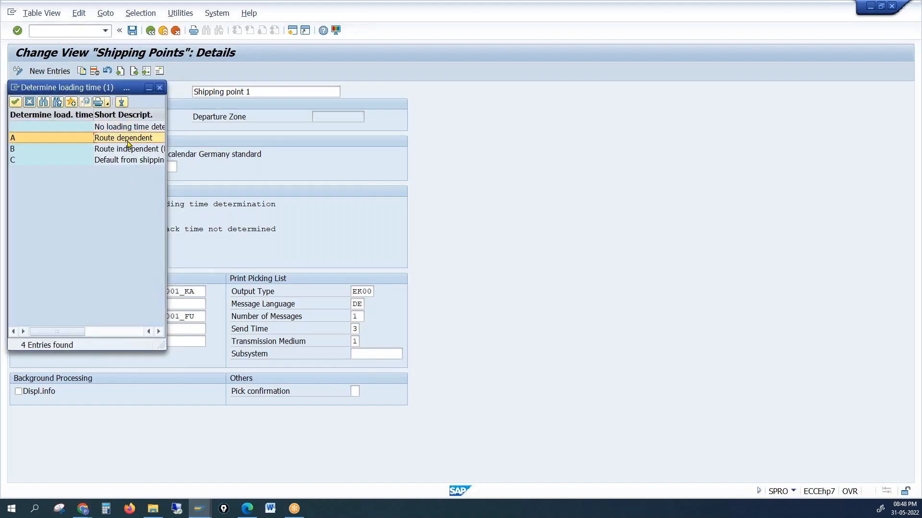
pyautogui.click(160, 89)
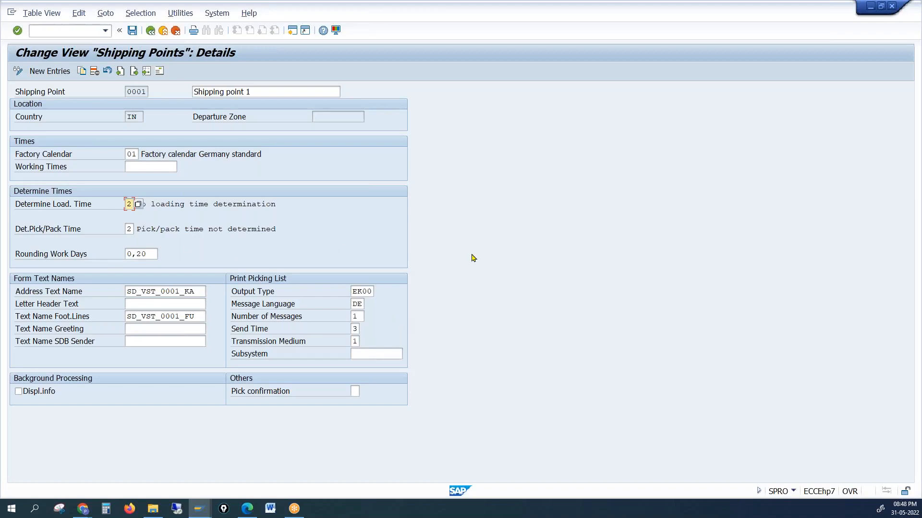
# Leave the details of shipping point 0001 without saving and return to the shipping points overview.
pyautogui.moveTo(160, 204); pyautogui.dragTo(220, 204)
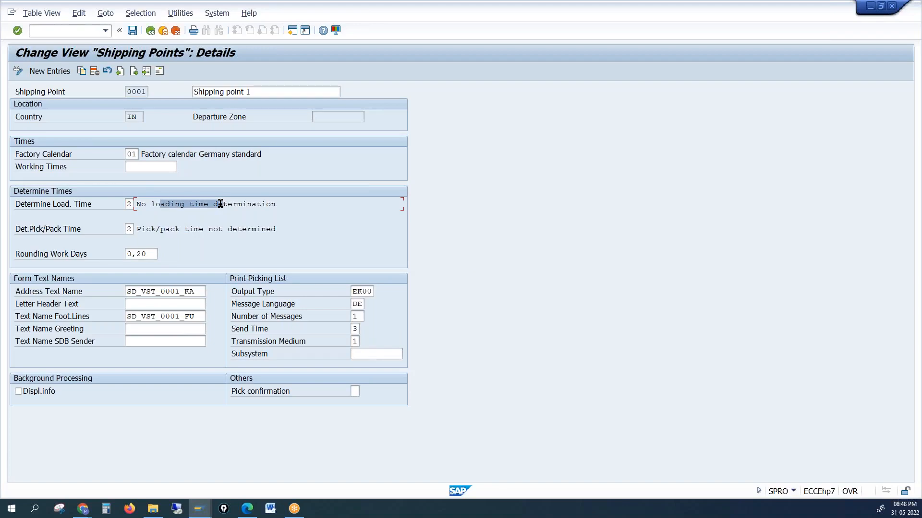
pyautogui.click(150, 31)
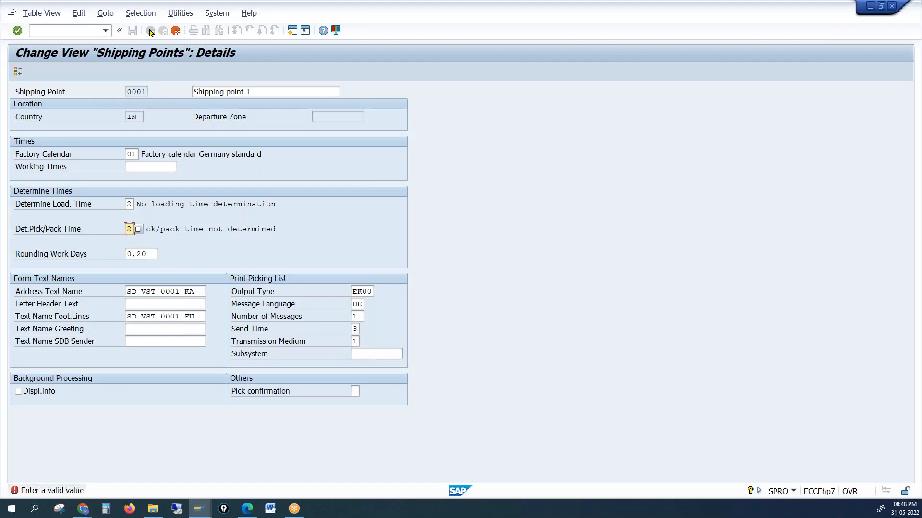
pyautogui.click(176, 31)
pyautogui.click(201, 213)
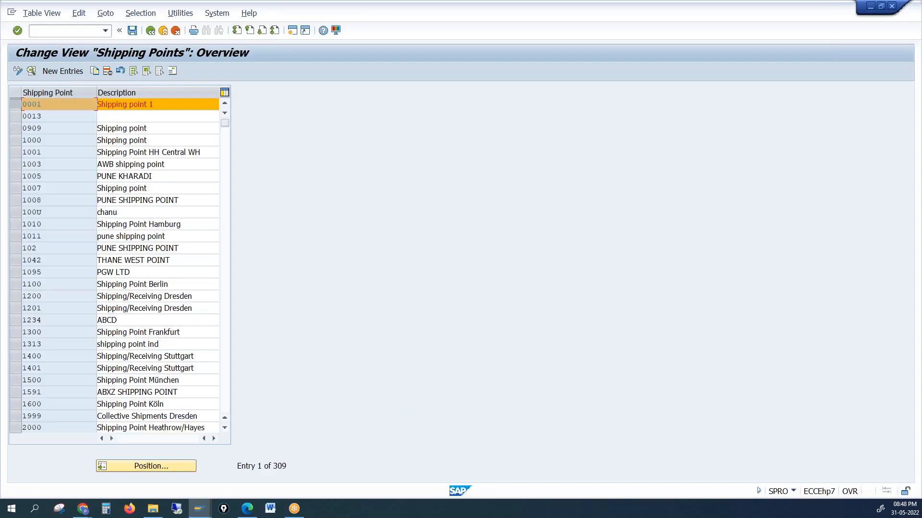
# Exit the shipping point activity back to the implementation guide and collapse the Enterprise Structure node.
pyautogui.click(154, 32)
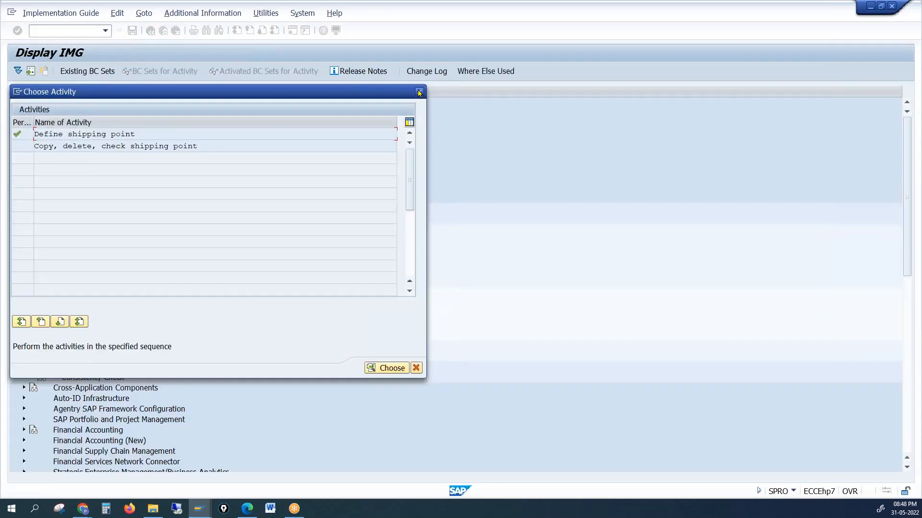
pyautogui.click(419, 92)
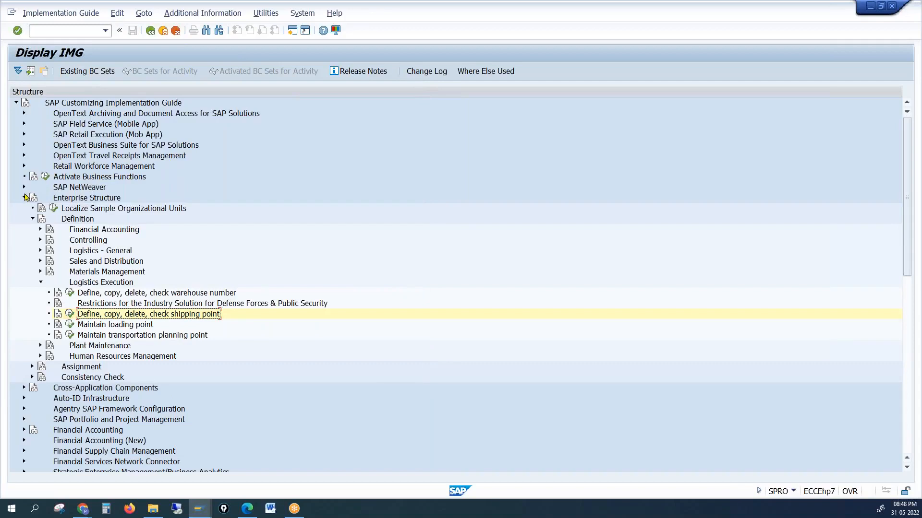
pyautogui.click(25, 198)
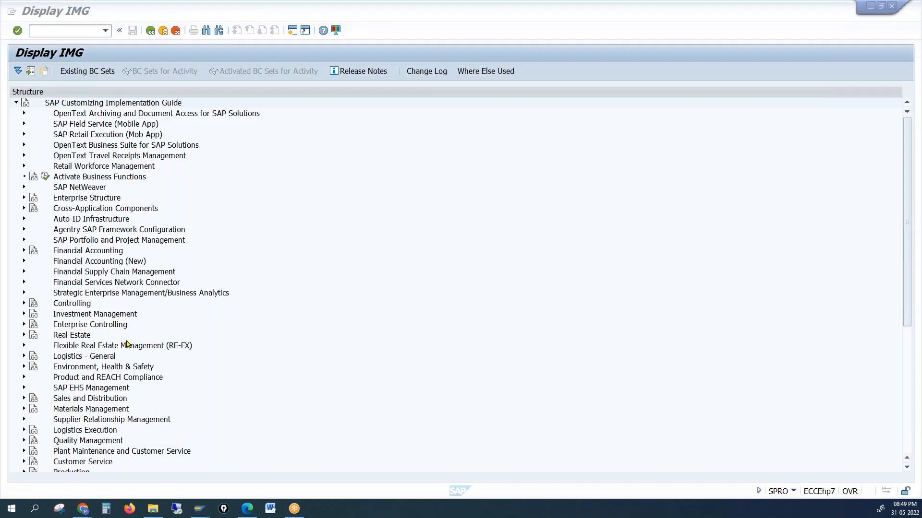
pyautogui.click(509, 313)
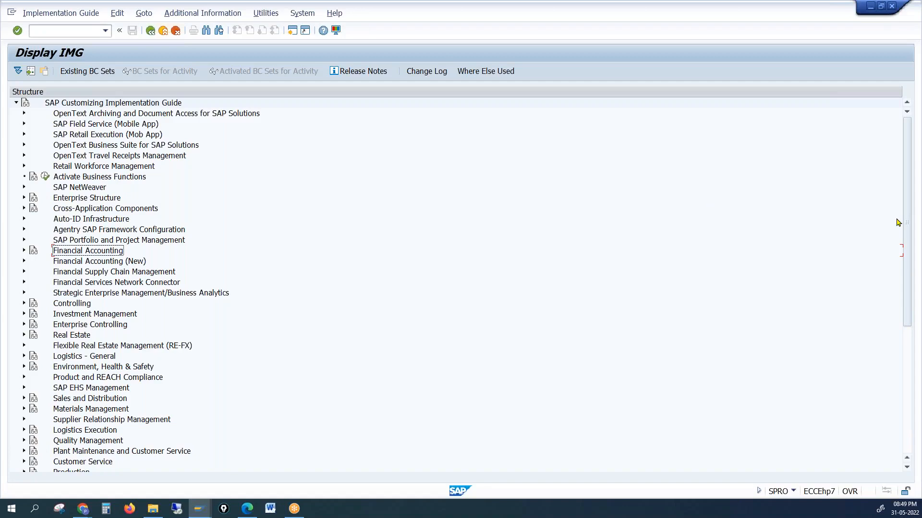
pyautogui.hotkey('alt', 'Tab')
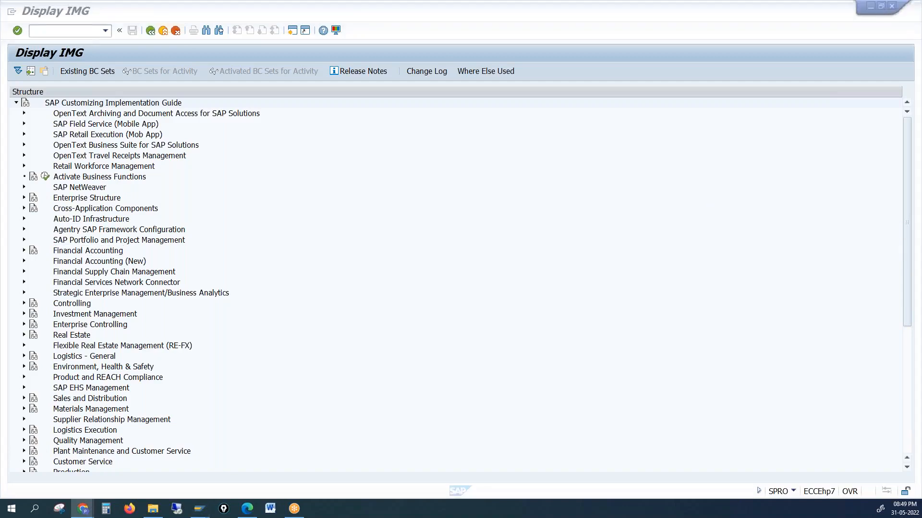
pyautogui.hotkey('alt', 'Tab')
pyautogui.click(387, 210)
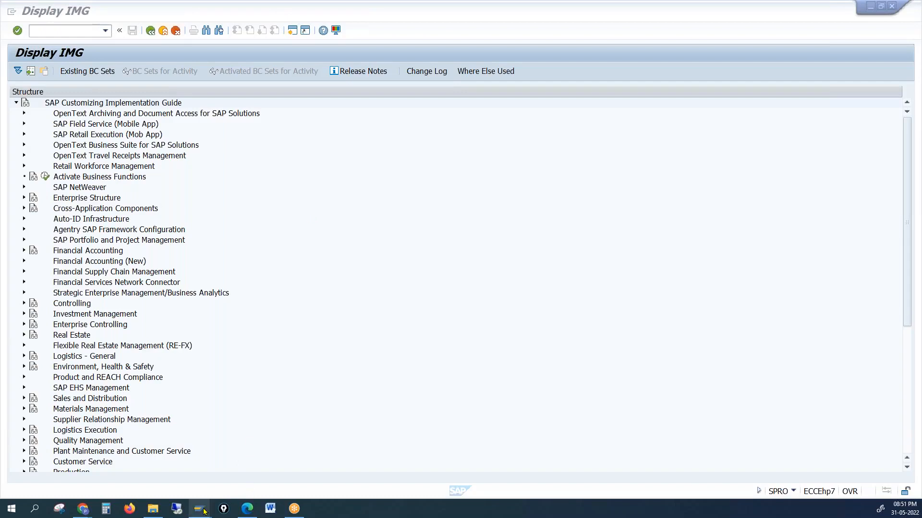
# Bring up the SAP Logon connection list and switch to the open Change Factory Calendar session.
pyautogui.moveTo(204, 512)
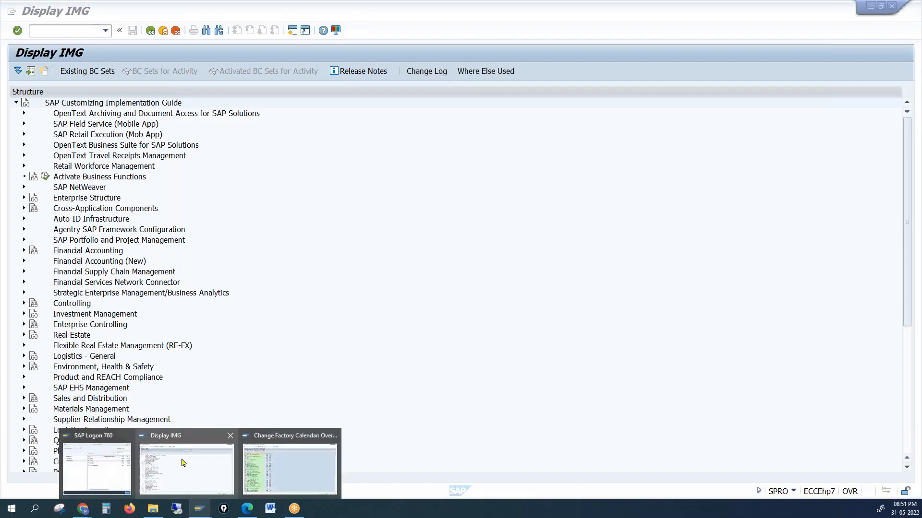
pyautogui.click(108, 455)
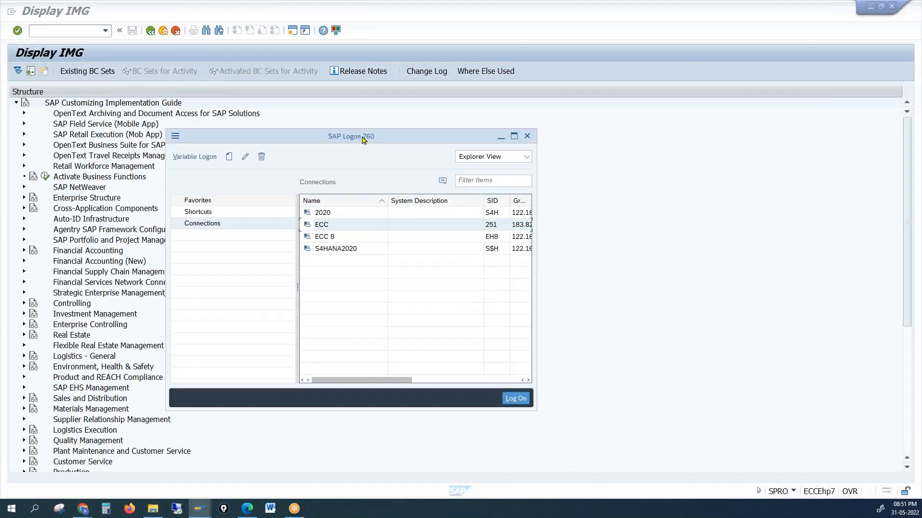
pyautogui.moveTo(200, 509)
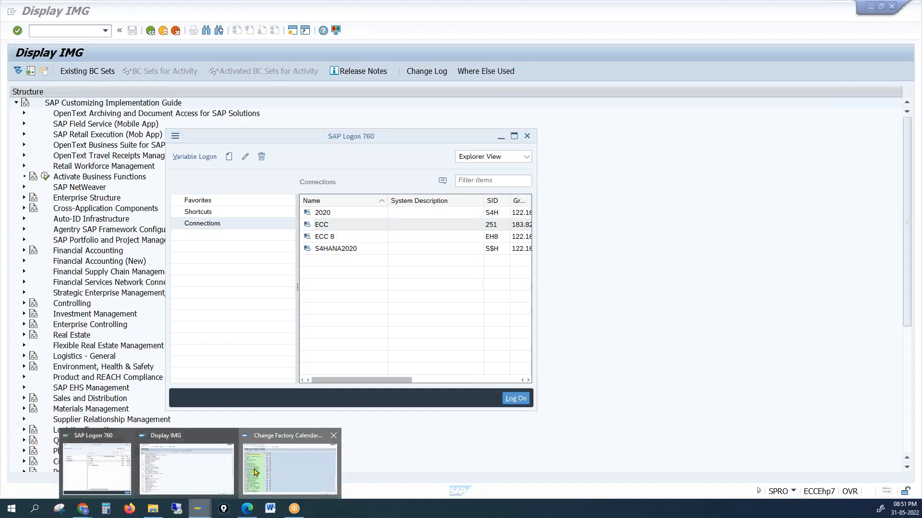
pyautogui.click(255, 472)
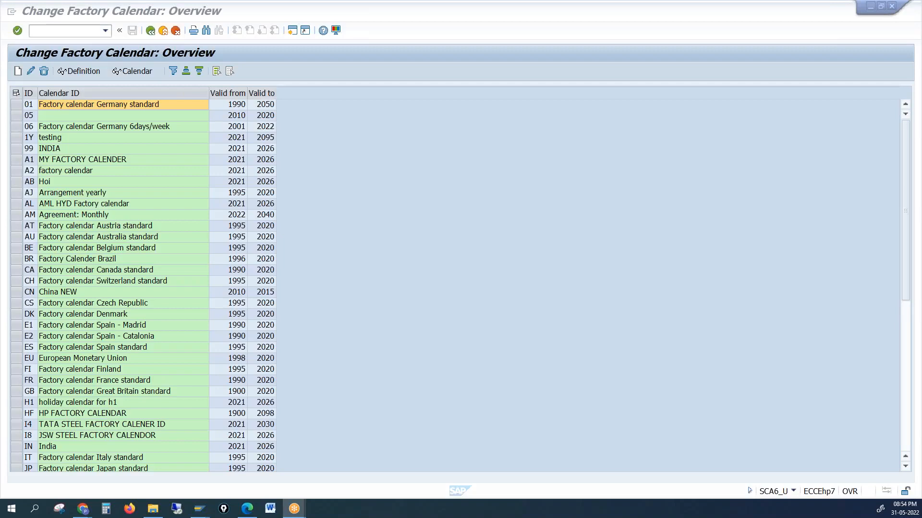
pyautogui.hotkey('alt', 'Tab')
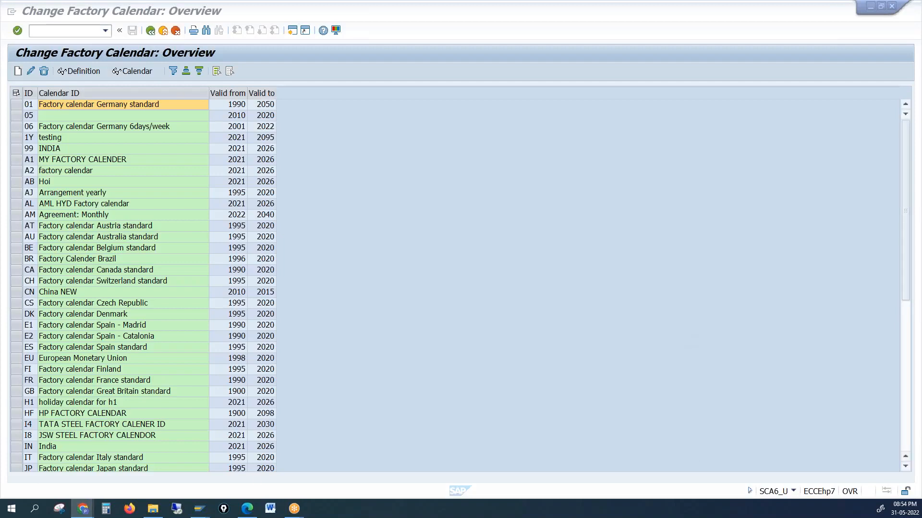
pyautogui.hotkey('alt', 'Tab')
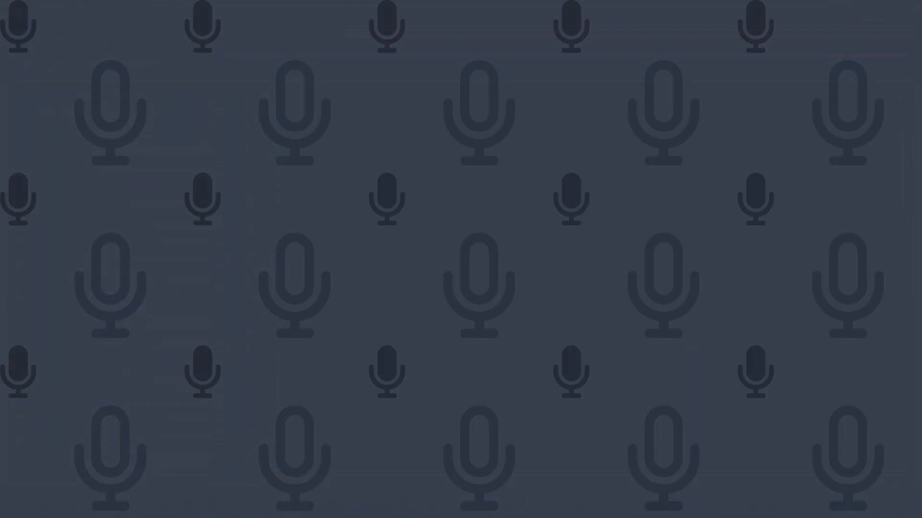